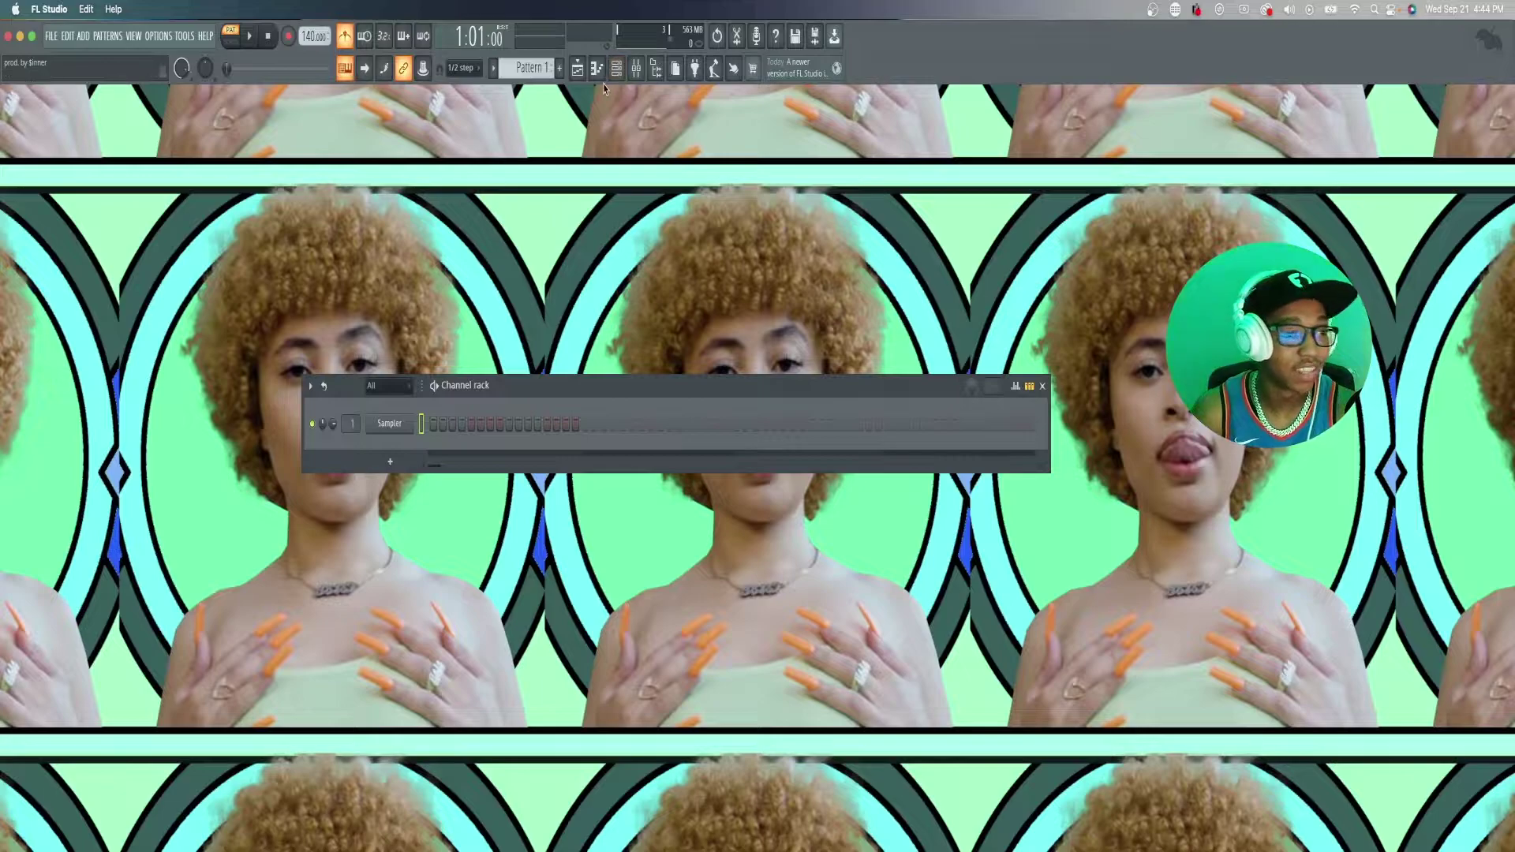
# - Load the Chop HiHat 2 sample from the Chop Pak vol 1 HiHats folder onto the empty Sampler channel
pyautogui.click(656, 69)
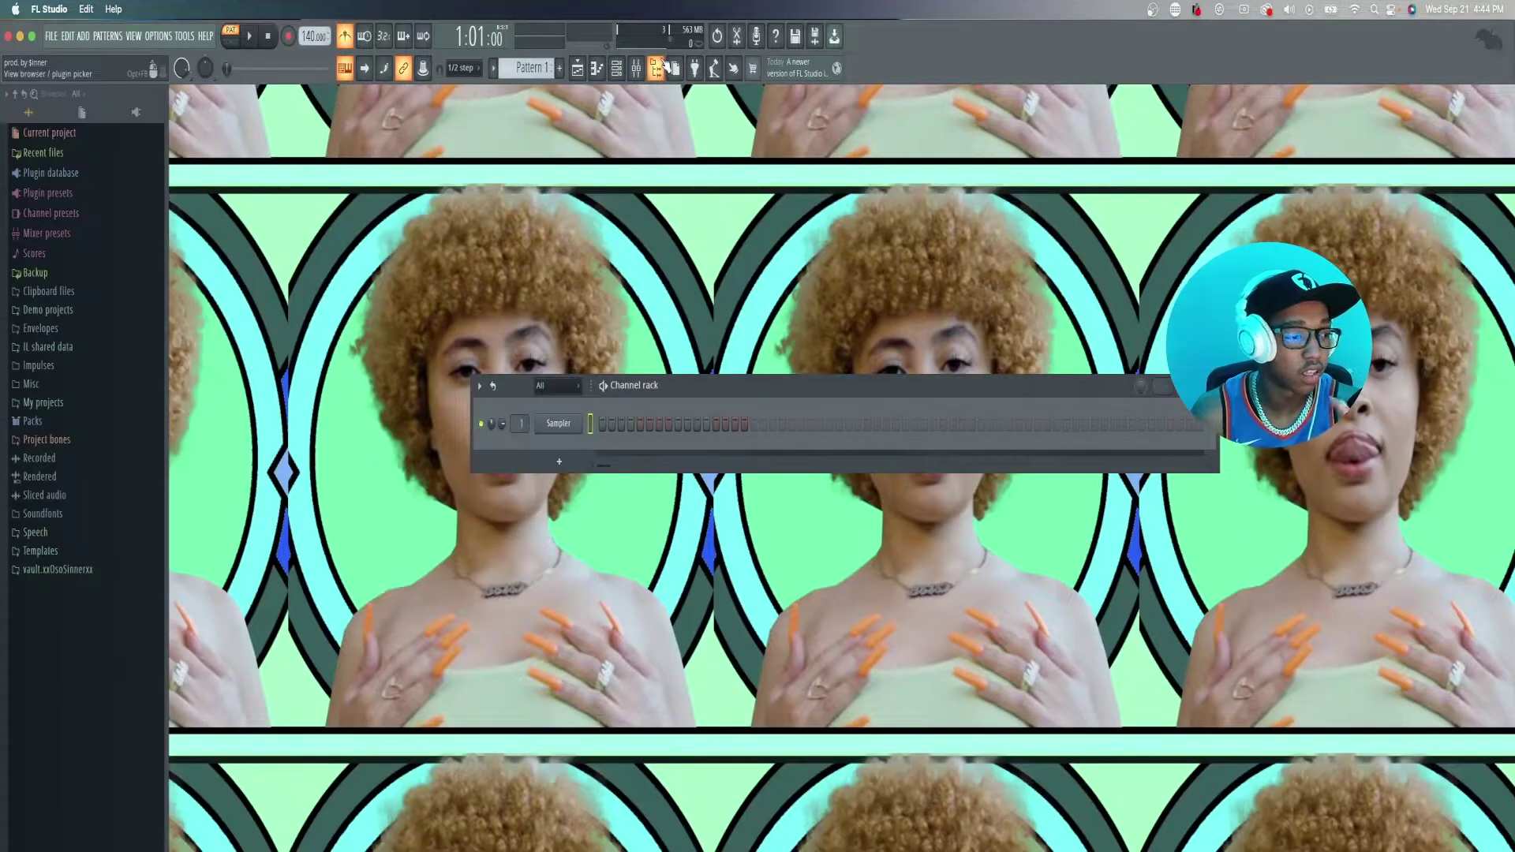
pyautogui.click(108, 570)
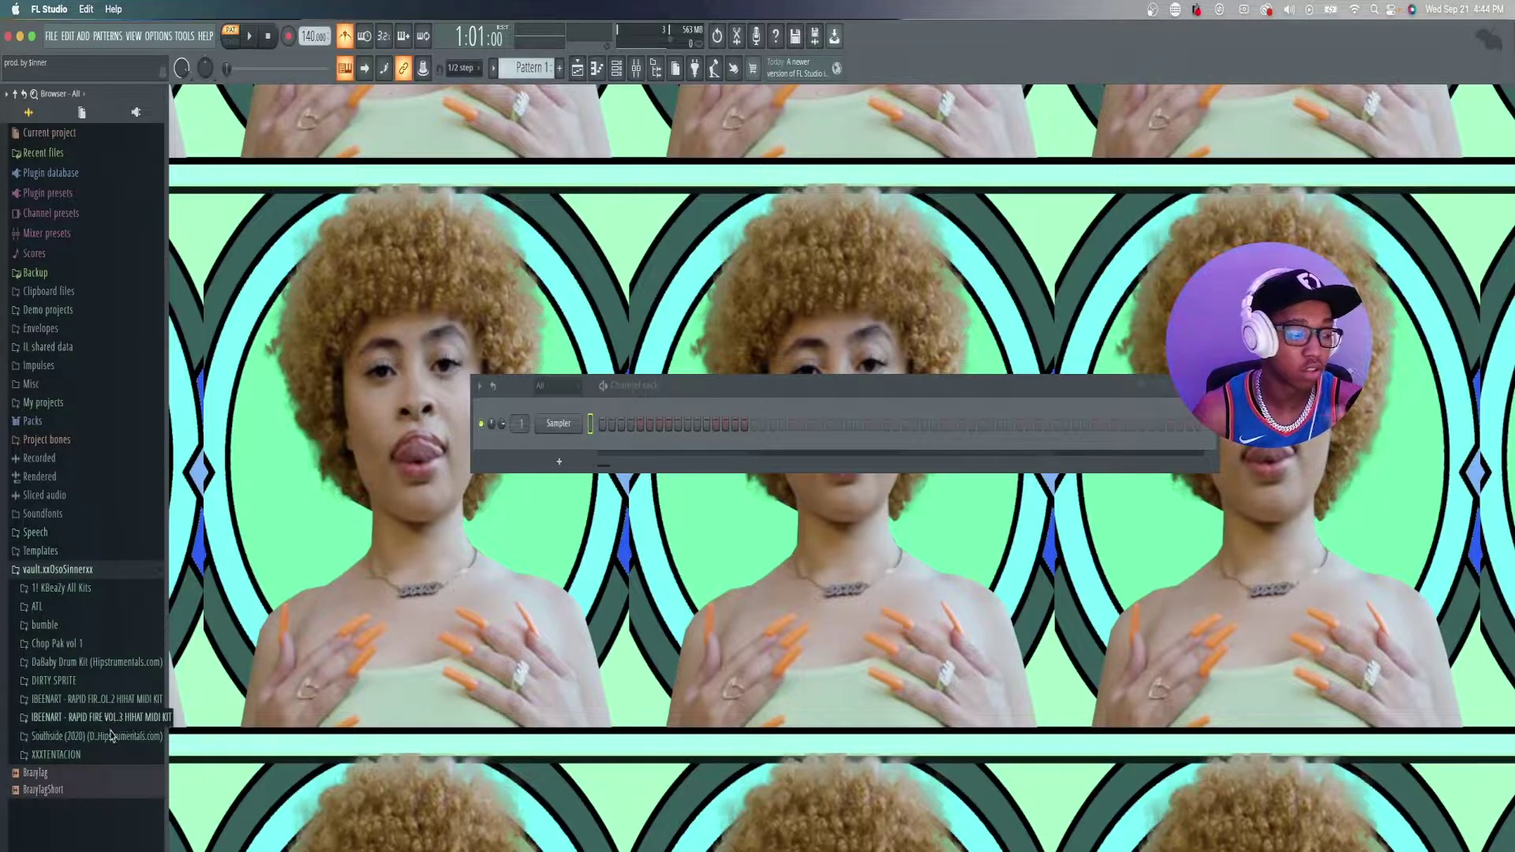
pyautogui.click(57, 644)
pyautogui.click(52, 717)
pyautogui.moveTo(64, 640); pyautogui.dragTo(622, 435)
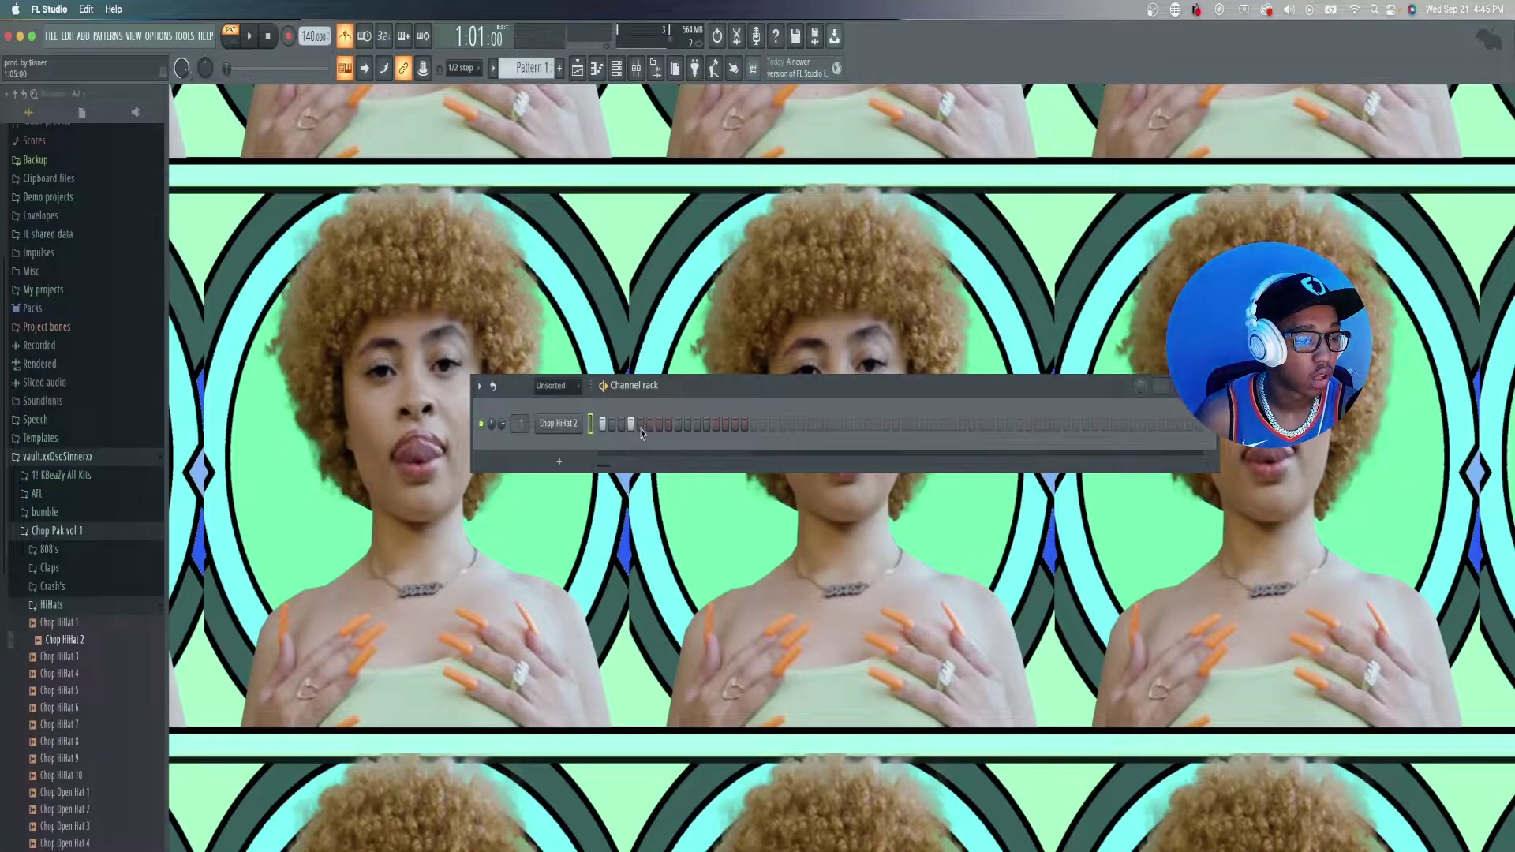
# - Program the Chop HiHat 2 pattern with hits on steps 1, 4, 7, 9, 12 and 15, auditioning it during playback
pyautogui.click(866, 428)
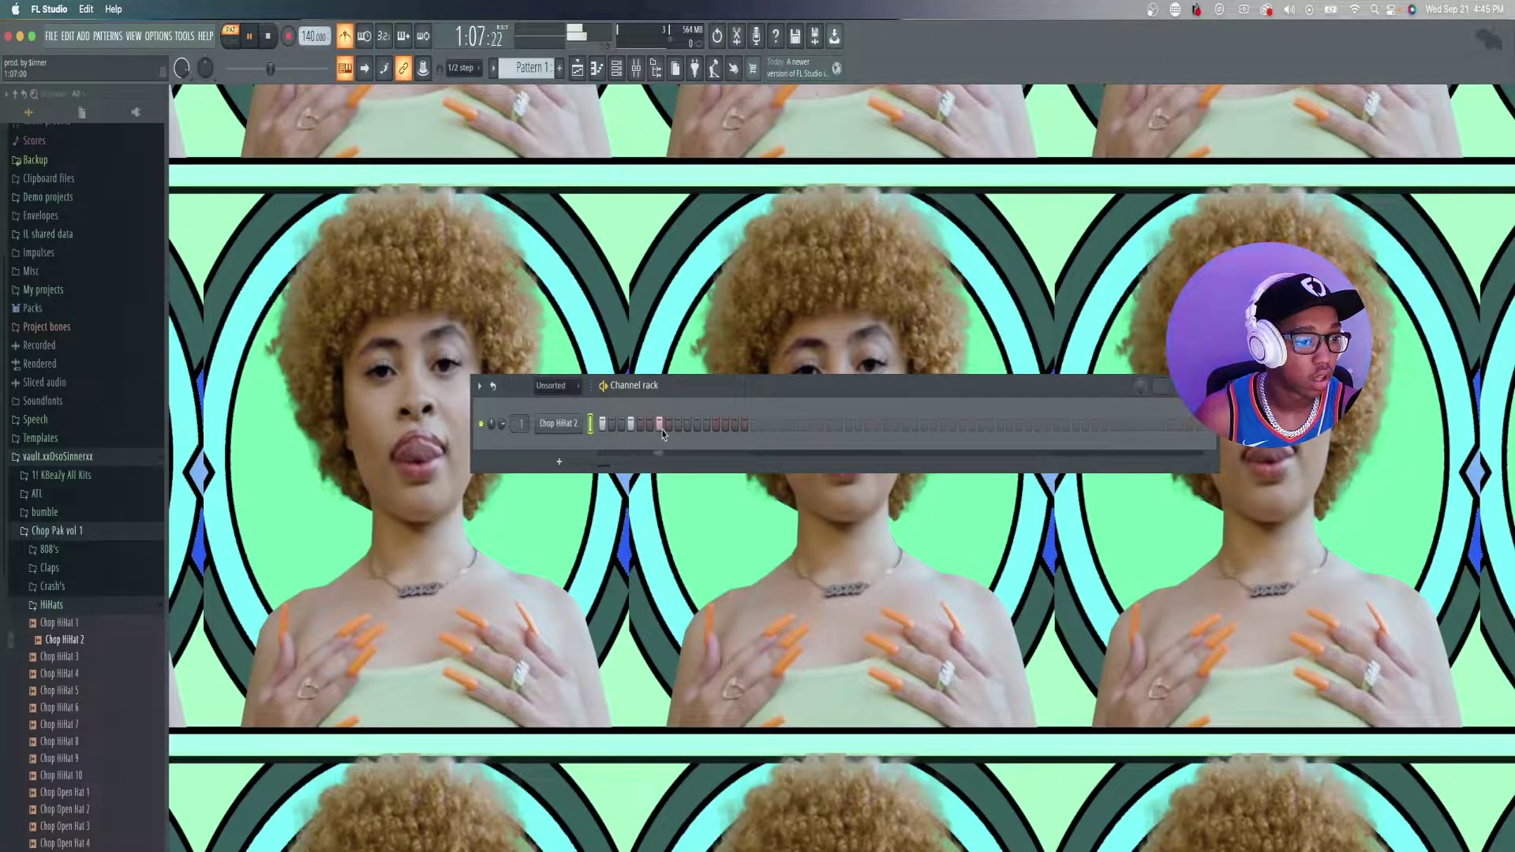
pyautogui.click(686, 428)
pyautogui.click(688, 426)
pyautogui.click(679, 426)
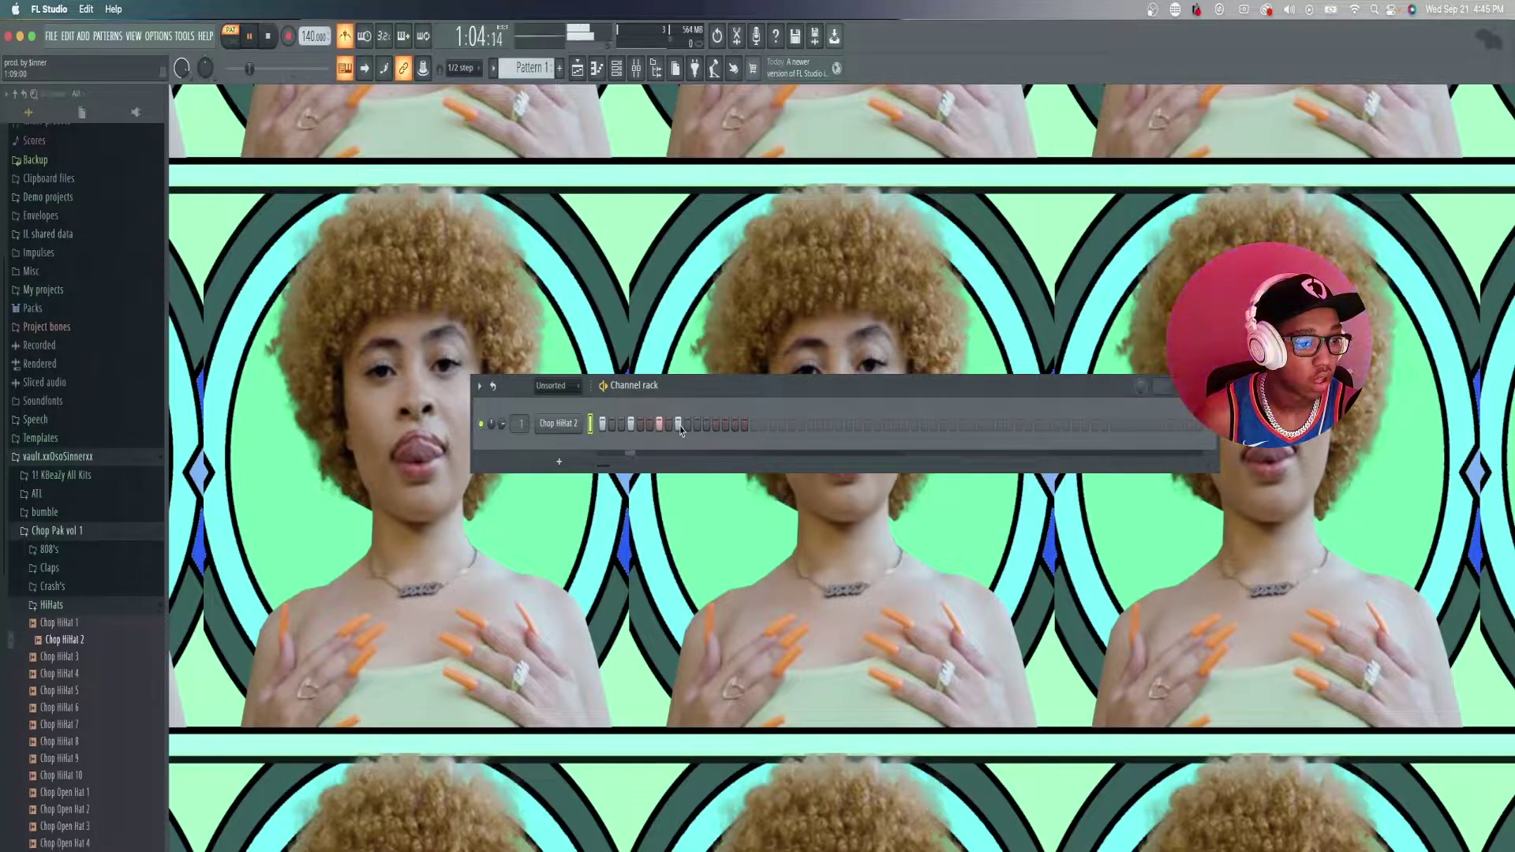
pyautogui.click(707, 427)
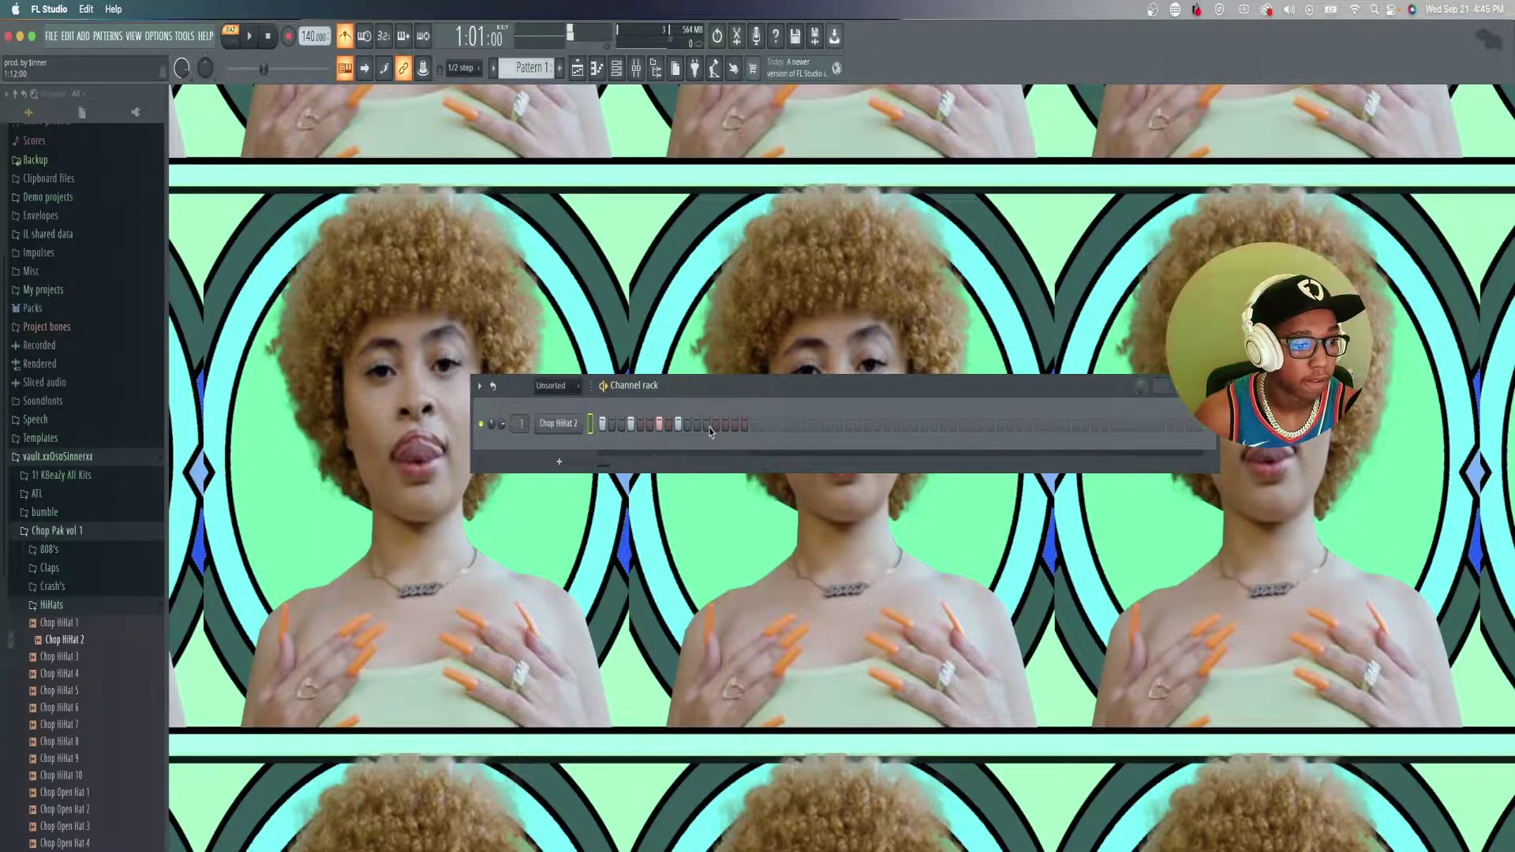
pyautogui.click(735, 426)
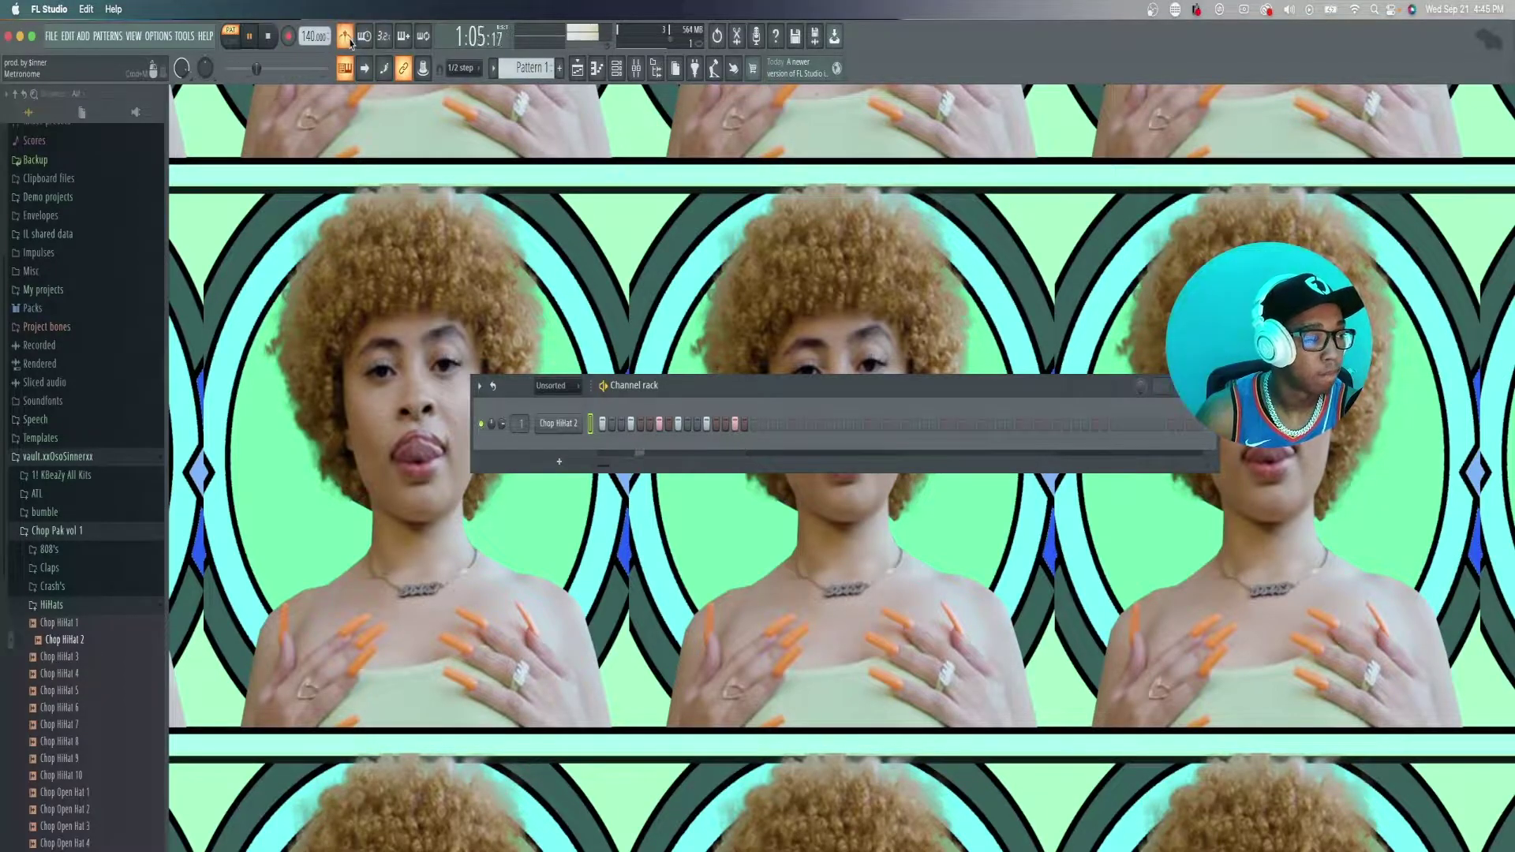
pyautogui.press('space')
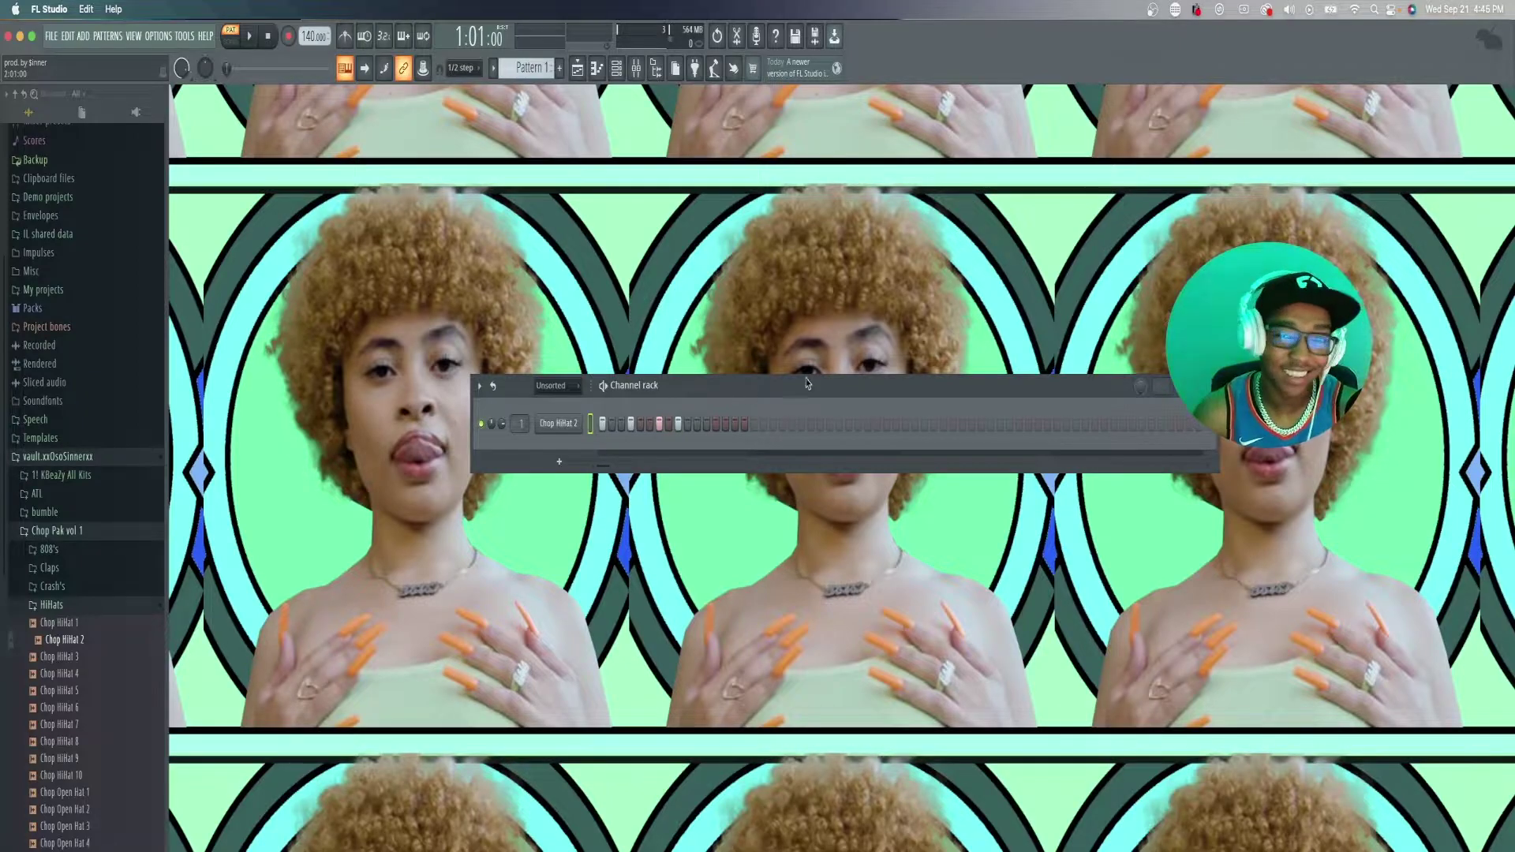
# - Open the Chop HiHat 2 notes in the piano roll and duplicate the one-bar pattern to fill four bars
pyautogui.rightClick(578, 423)
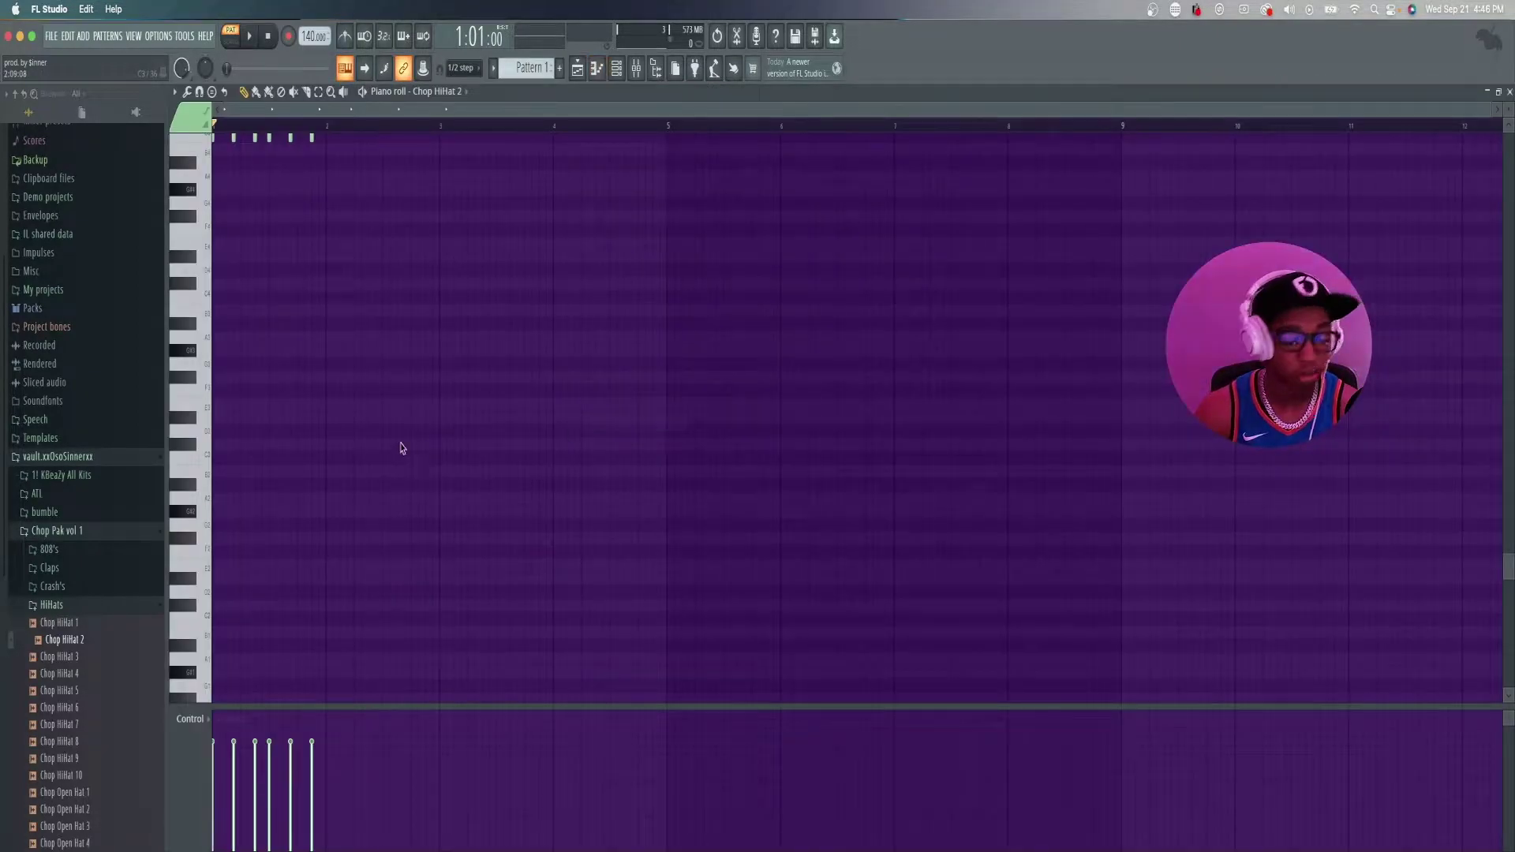
pyautogui.click(604, 421)
pyautogui.scroll(3, 466, 424)
pyautogui.moveTo(534, 424); pyautogui.dragTo(213, 266)
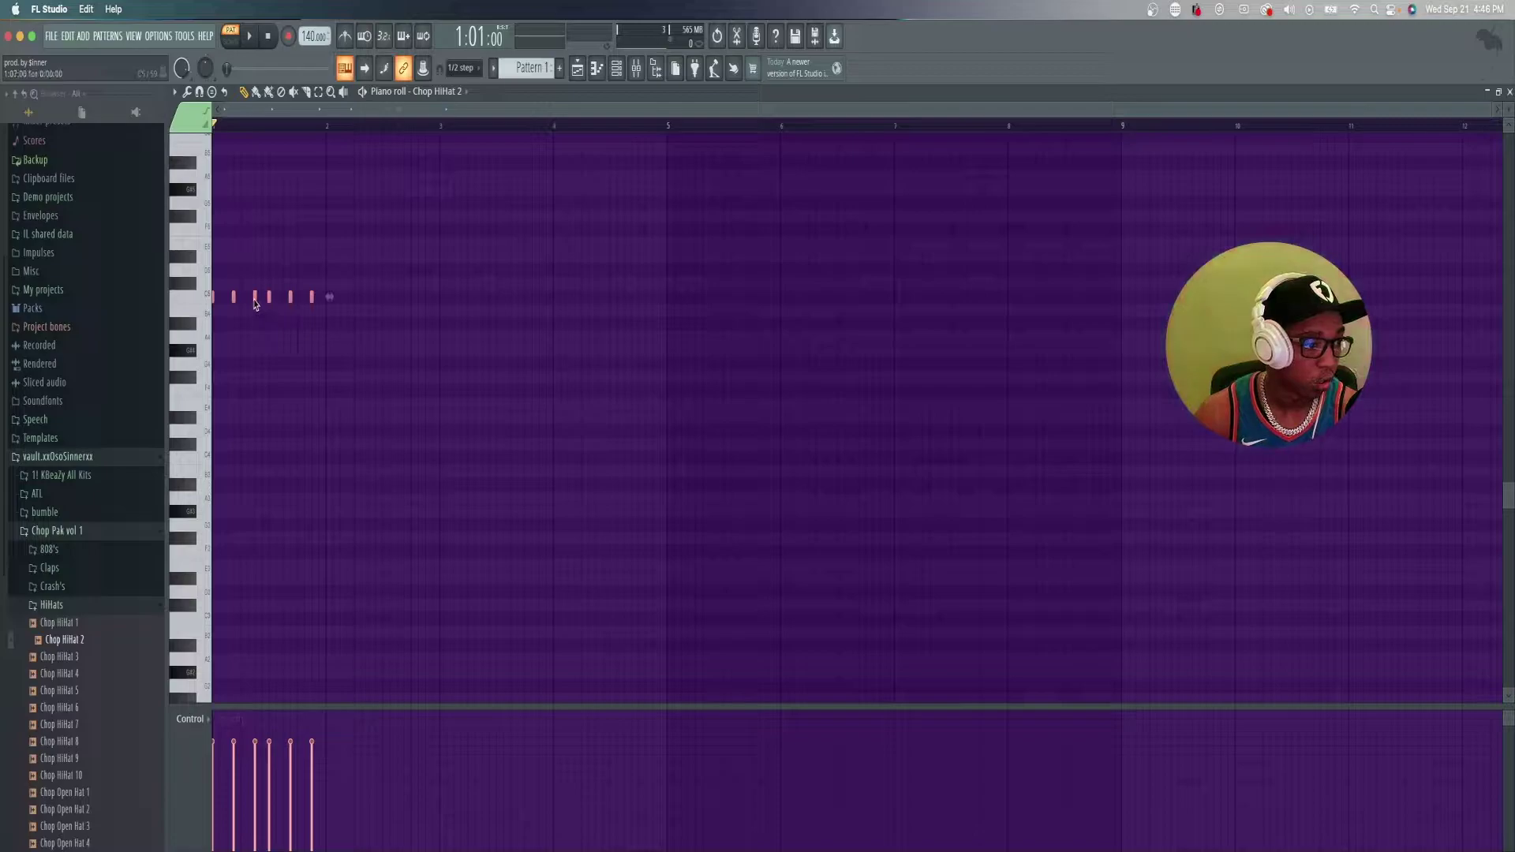
pyautogui.hotkey('ctrl', 'b')
pyautogui.hotkey('ctrl', 'b')
pyautogui.hotkey('ctrl', 'b')
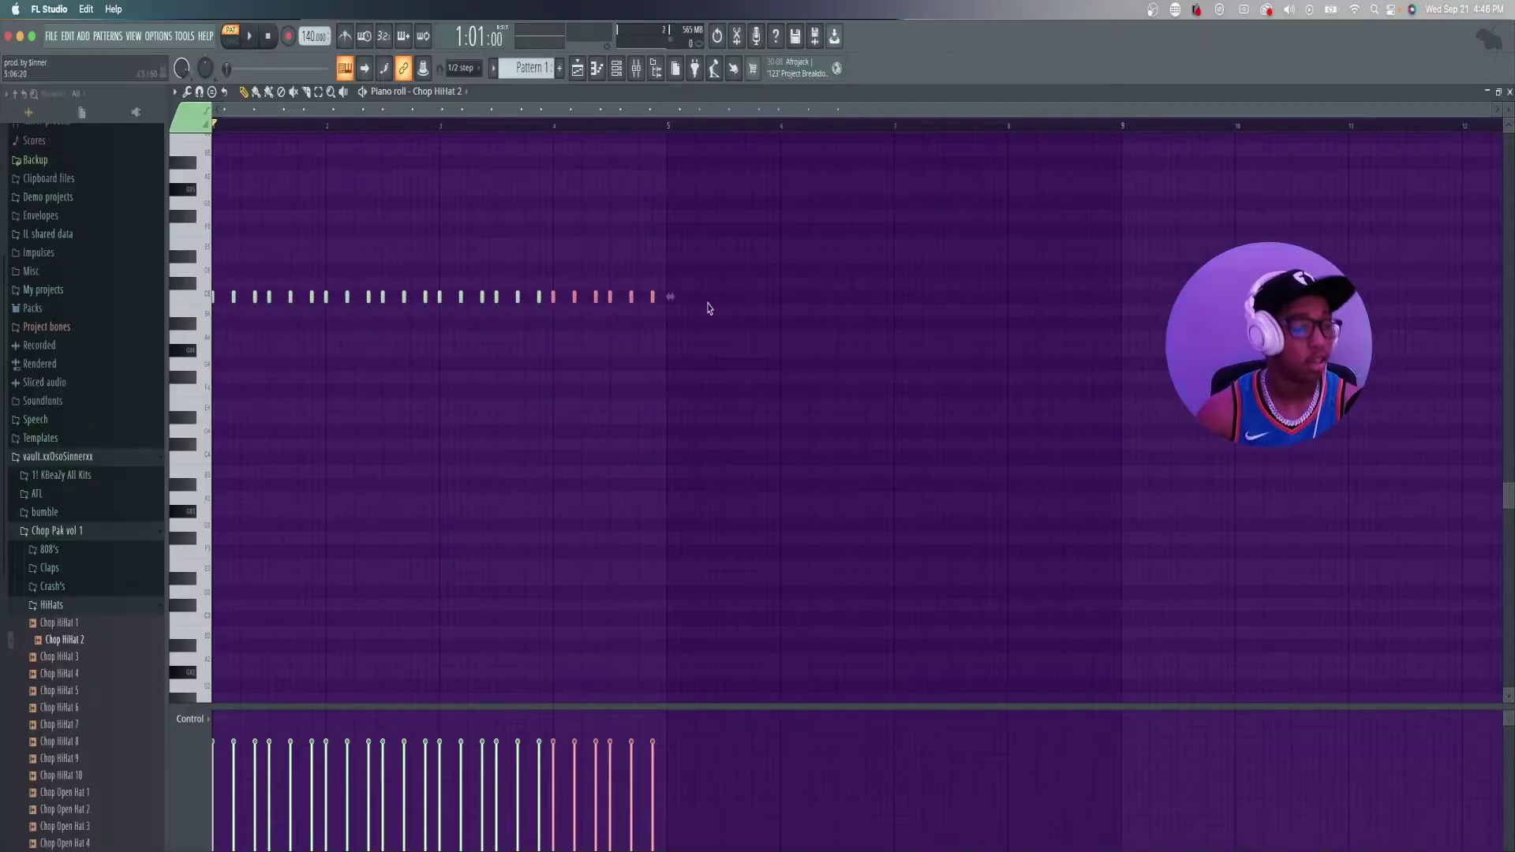
# - Delete the last hi-hat note of bar 3 and the first hi-hat note of bar 4
pyautogui.scroll(2, 530, 114)
pyautogui.click(818, 382)
pyautogui.rightClick(586, 297)
pyautogui.rightClick(603, 297)
# - Lengthen all the hi-hat notes together, transpose them down two semitones, and play the pattern back
pyautogui.moveTo(792, 356); pyautogui.dragTo(227, 183)
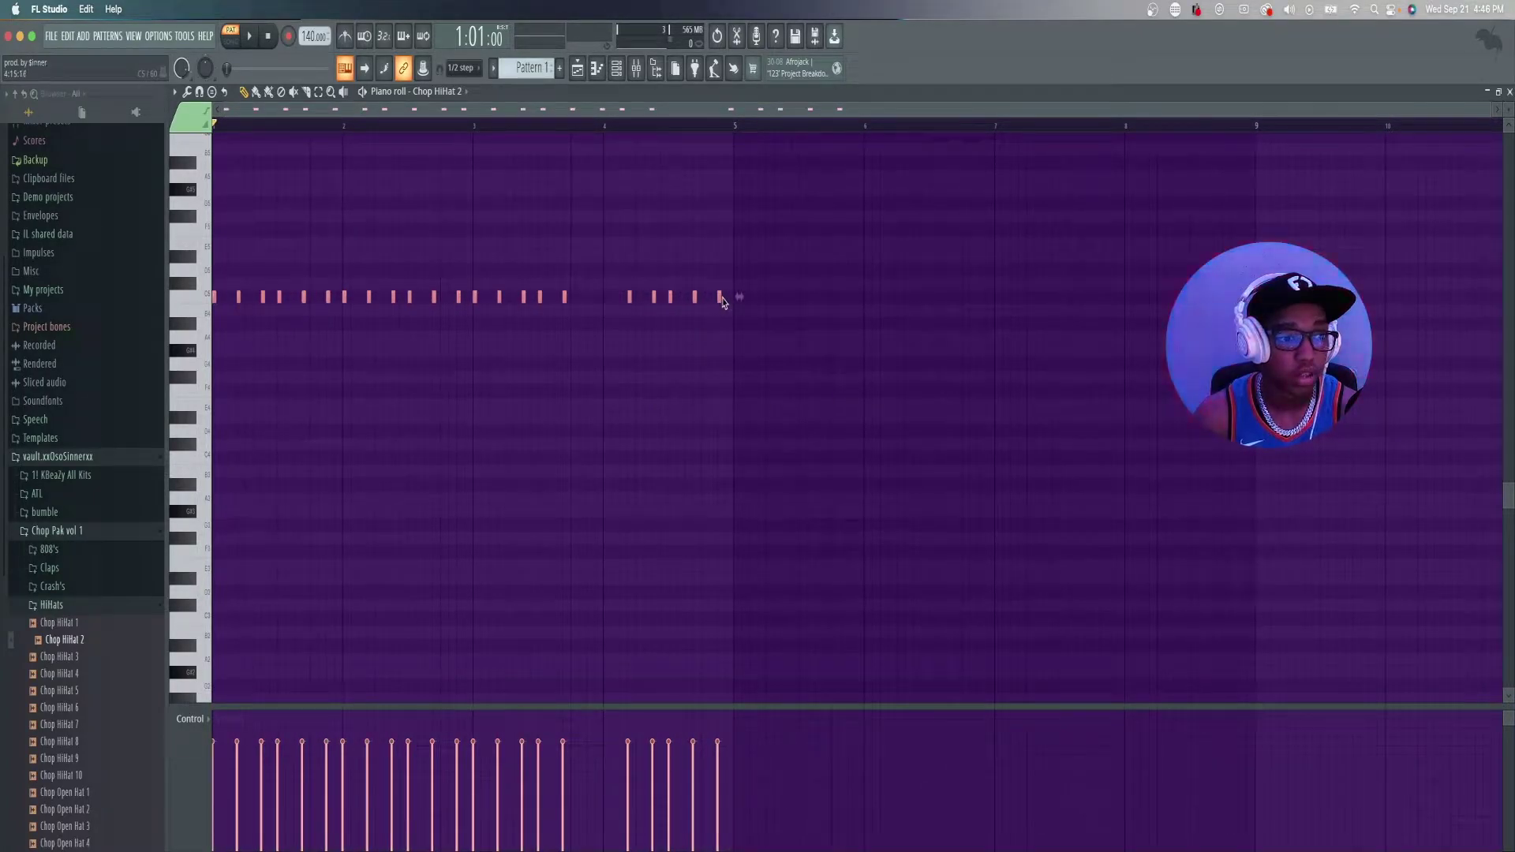
pyautogui.moveTo(722, 299); pyautogui.dragTo(746, 303)
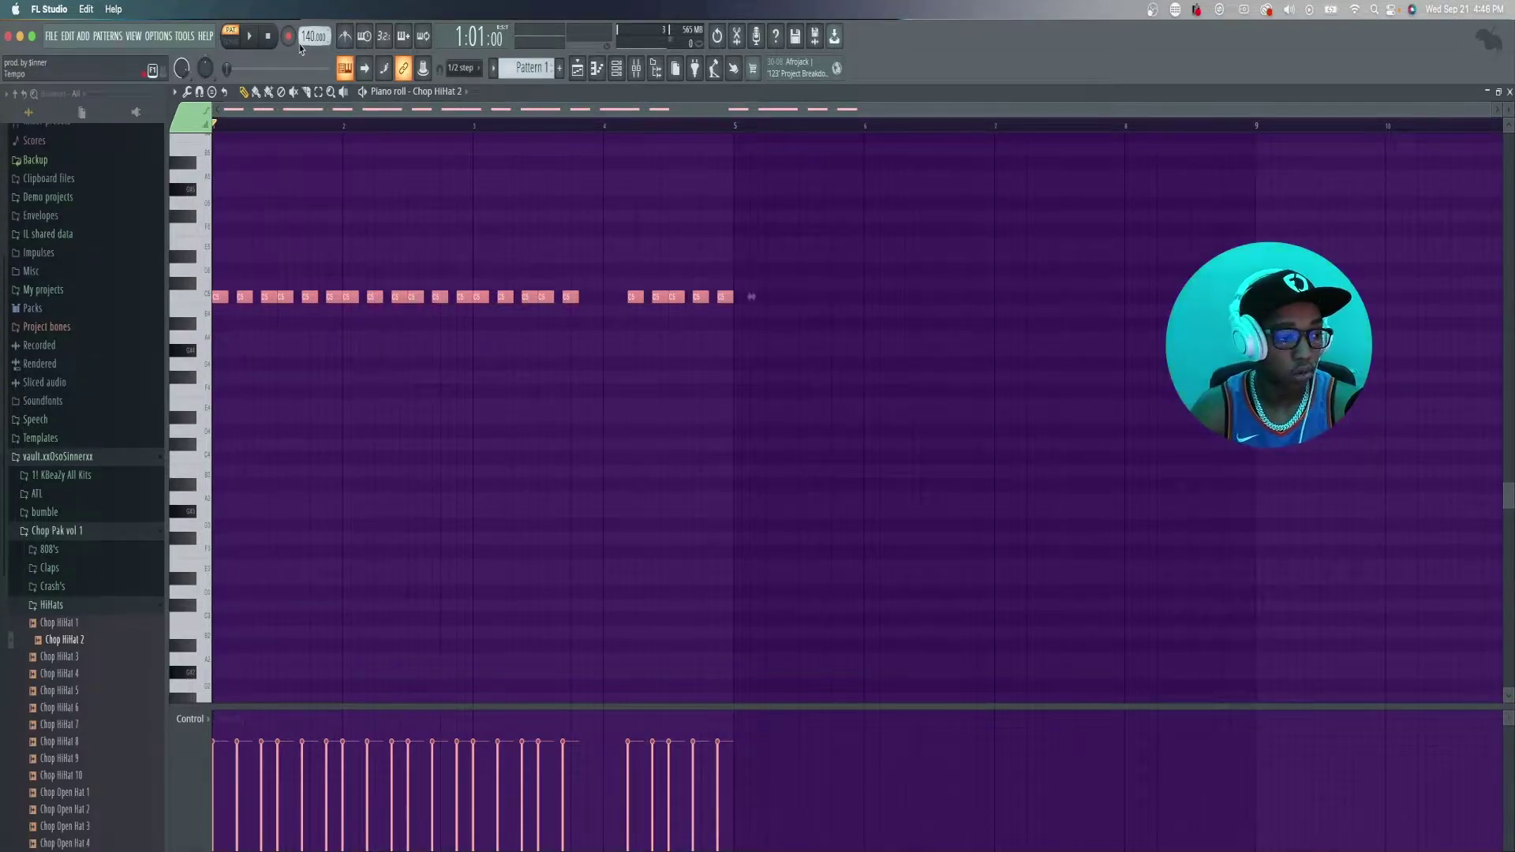
pyautogui.hotkey('shift', 'Down')
pyautogui.hotkey('shift', 'Down')
pyautogui.hotkey('shift', 'Down')
pyautogui.press('space')
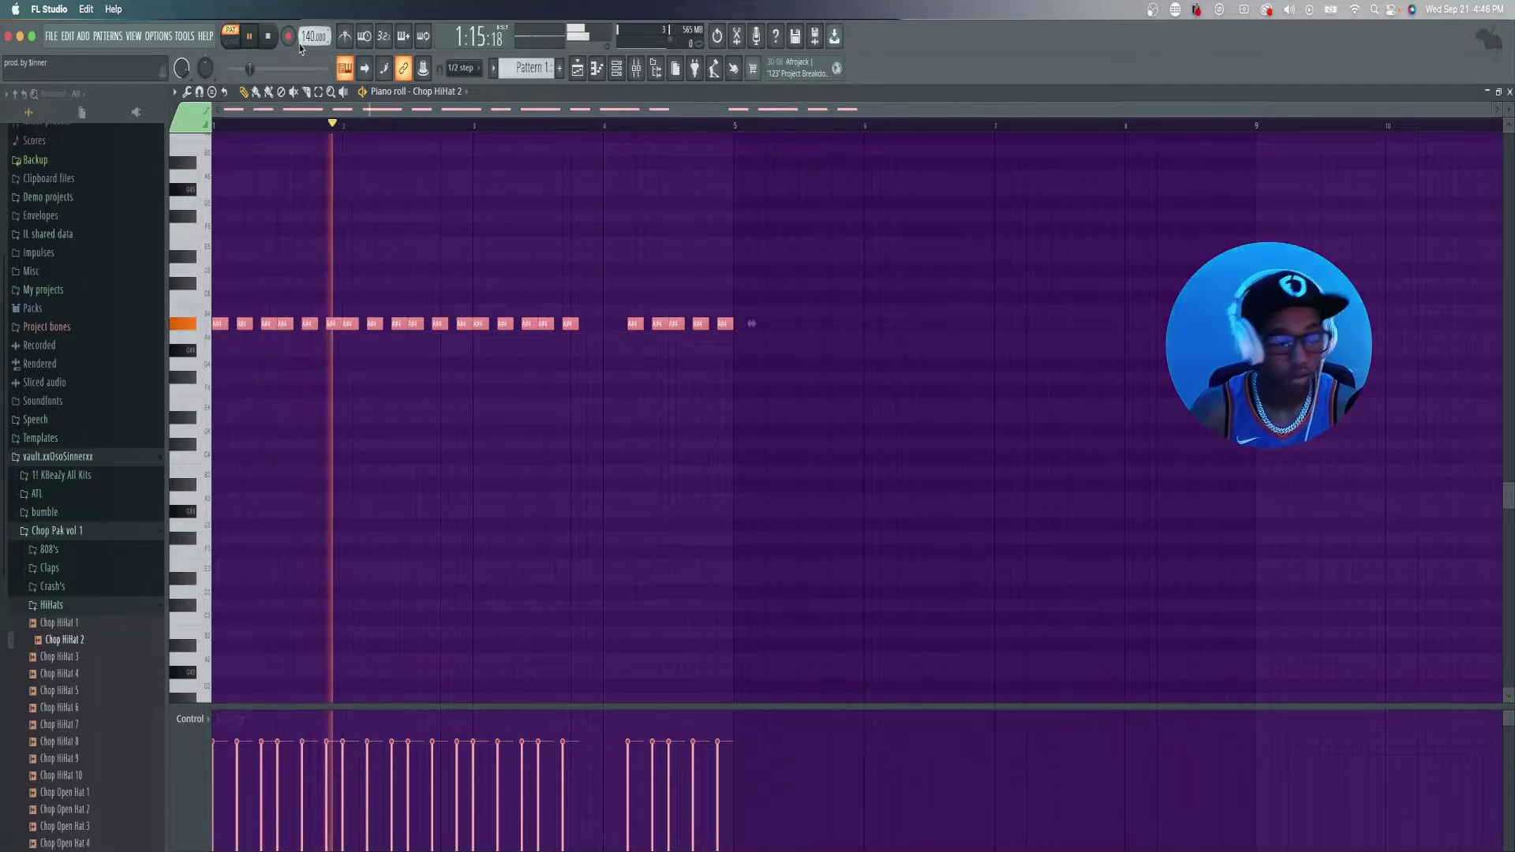
pyautogui.press('space')
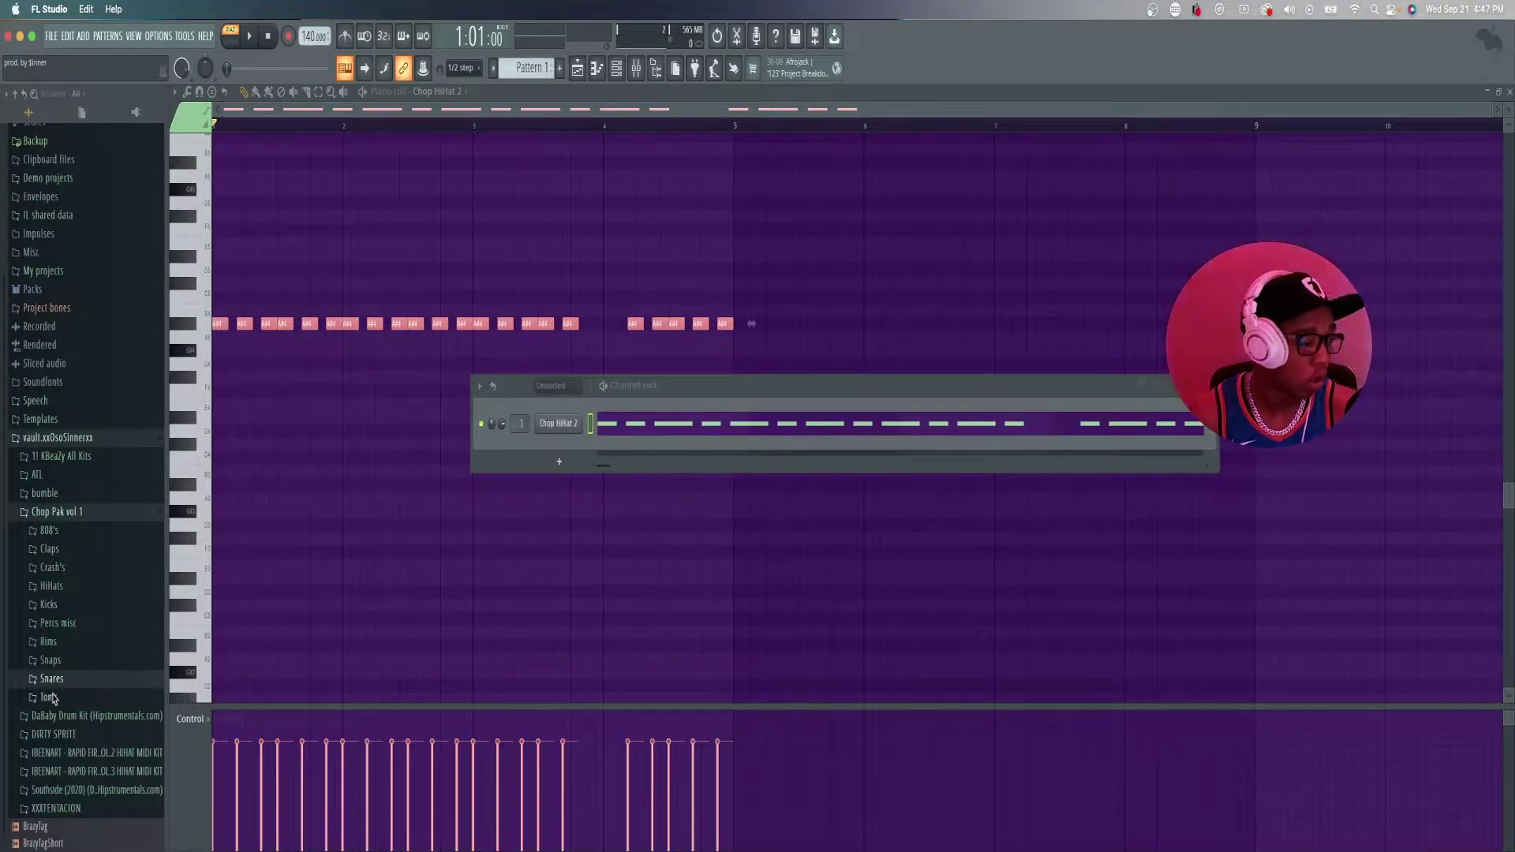
# - Add Chop Snare 2 from the Chop Pak vol 1 Snares folder as a new channel
pyautogui.click(52, 680)
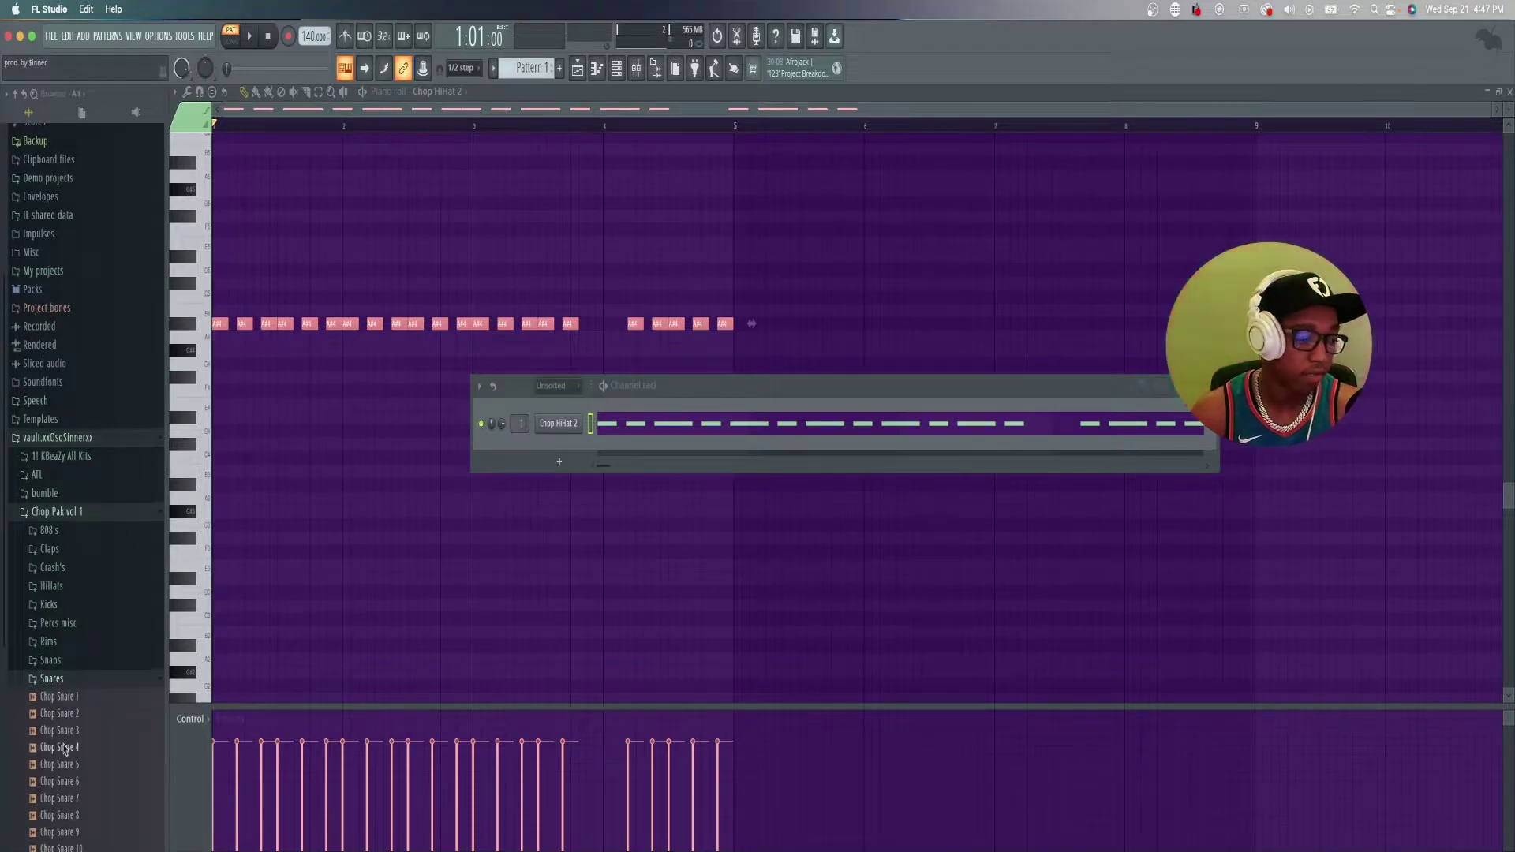
pyautogui.scroll(-2, 66, 748)
pyautogui.click(78, 647)
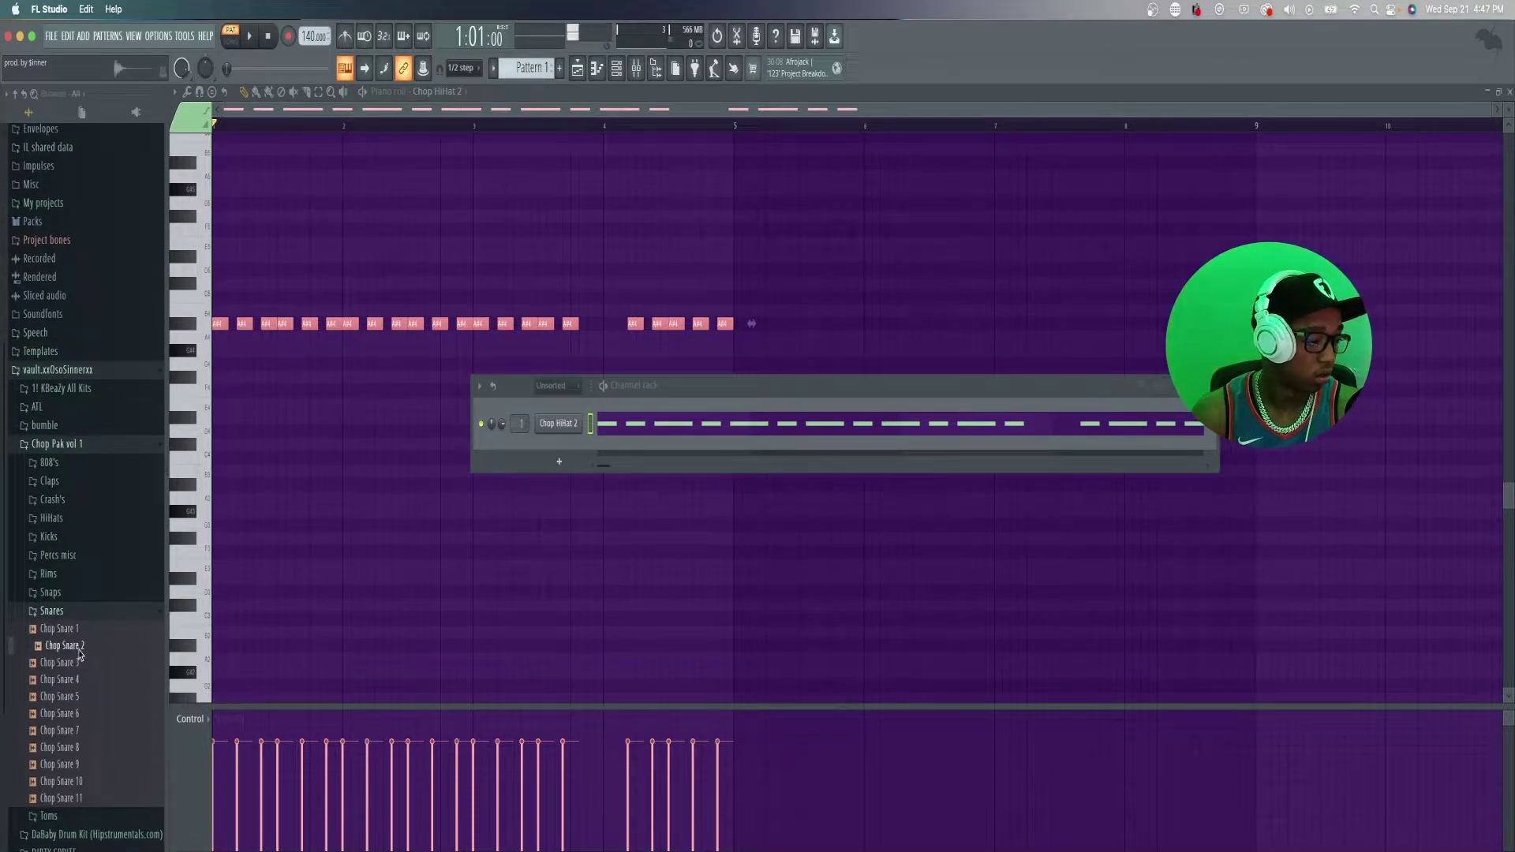
pyautogui.rightClick(78, 648)
pyautogui.click(118, 663)
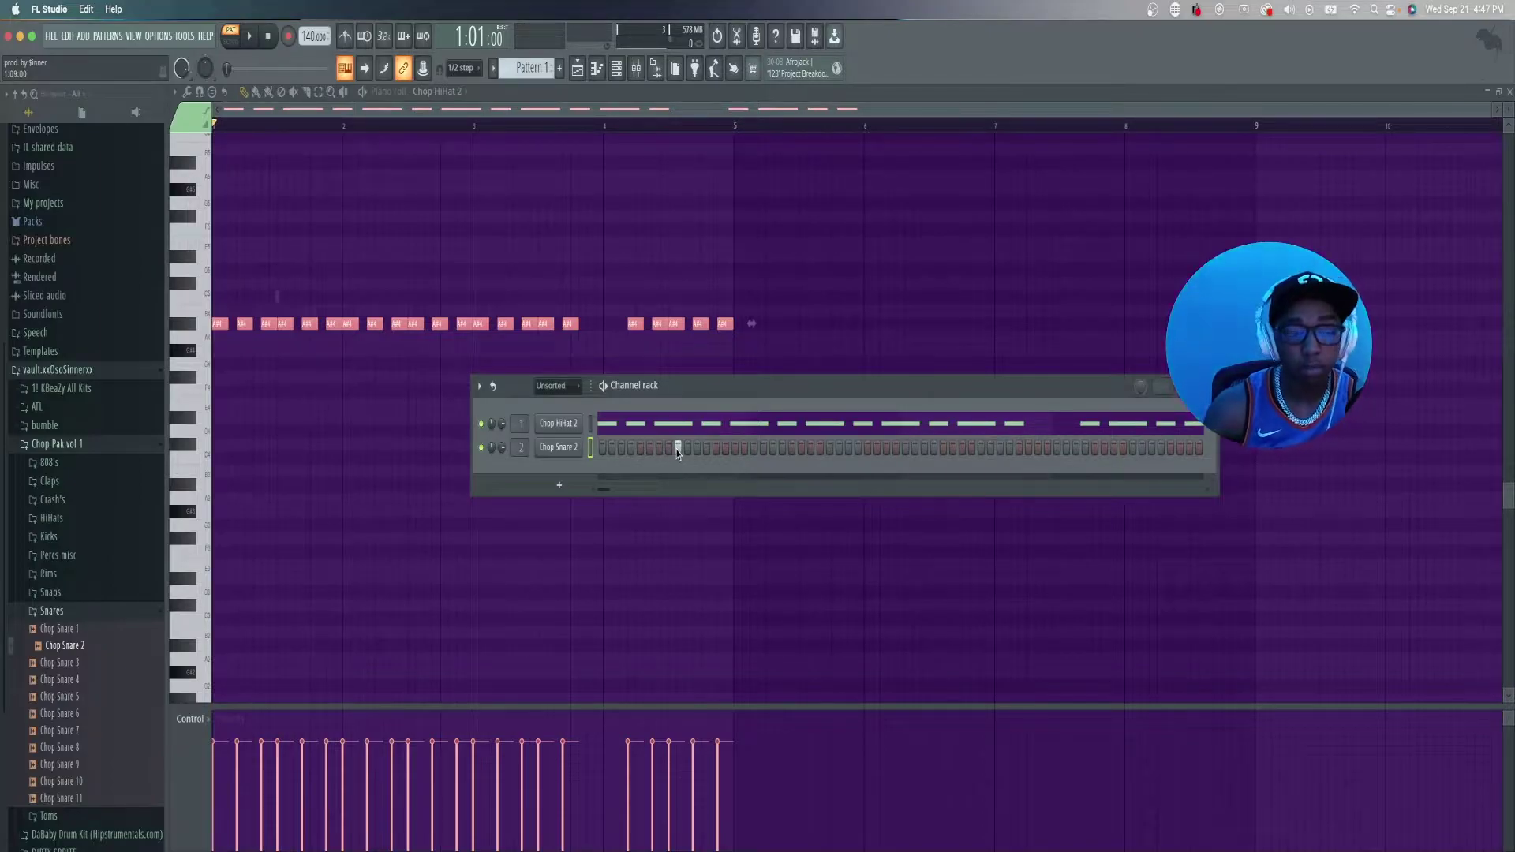
# - Place Chop Snare 2 hits on steps 9 and 29 and audition them with the hi-hats
pyautogui.click(868, 449)
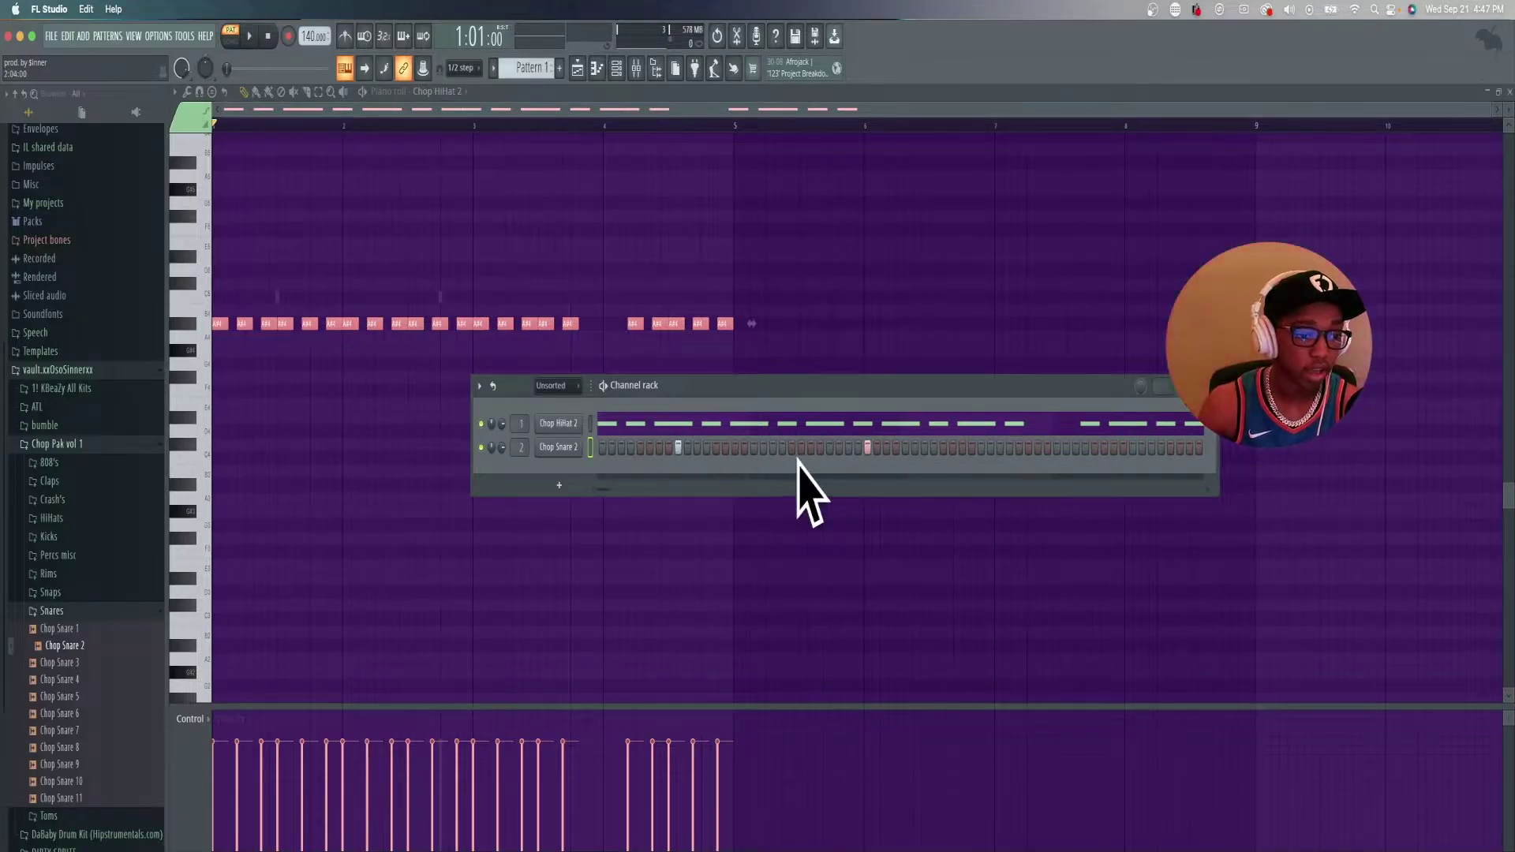
pyautogui.press('space')
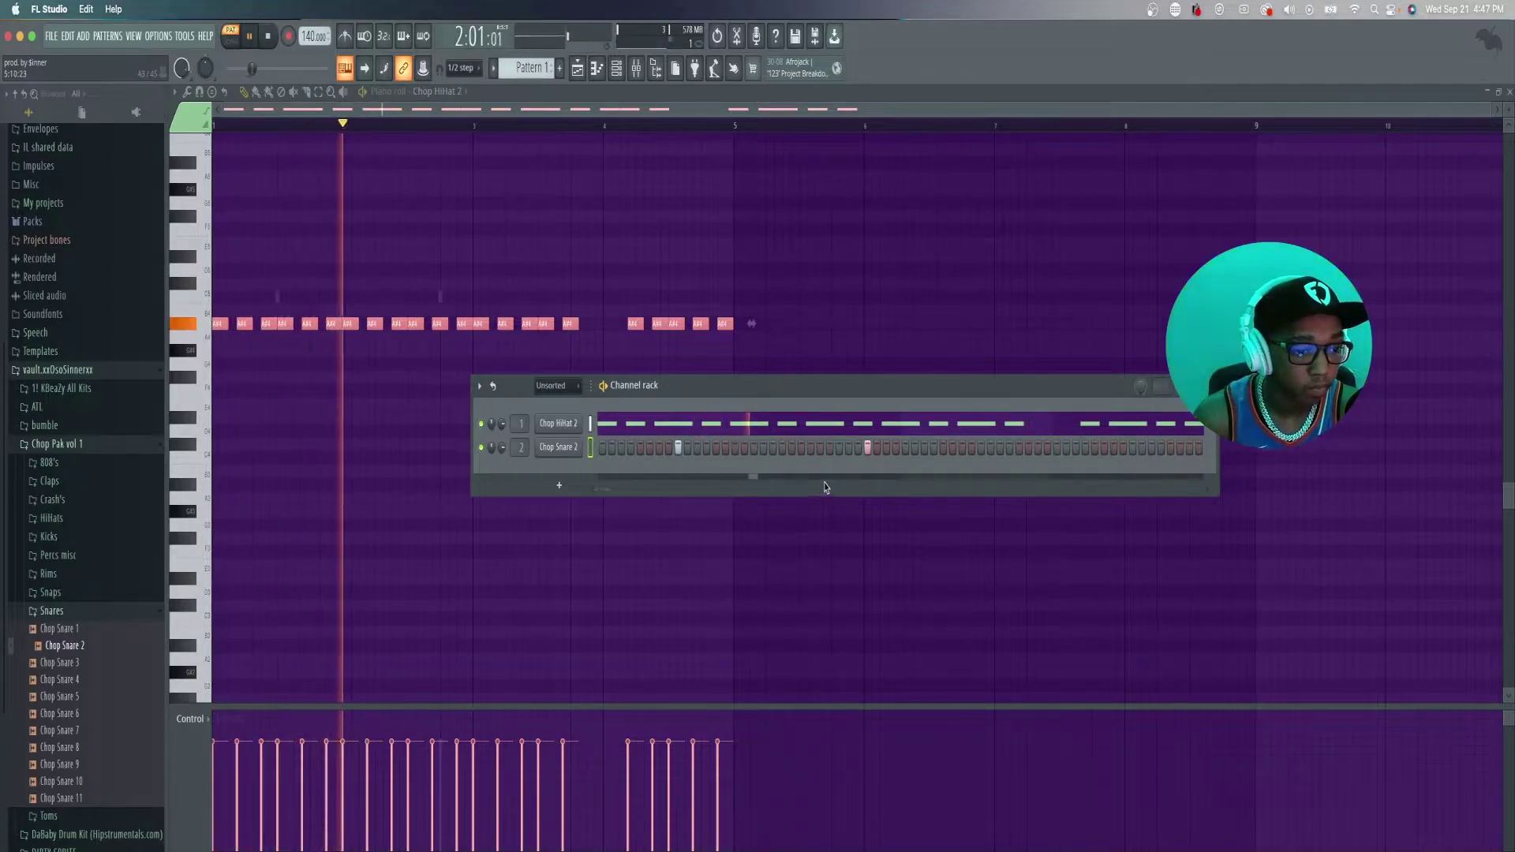
pyautogui.press('space')
# - Copy both snare notes into bars 3 and 4 in the piano roll and play the pattern back
pyautogui.press('F6')
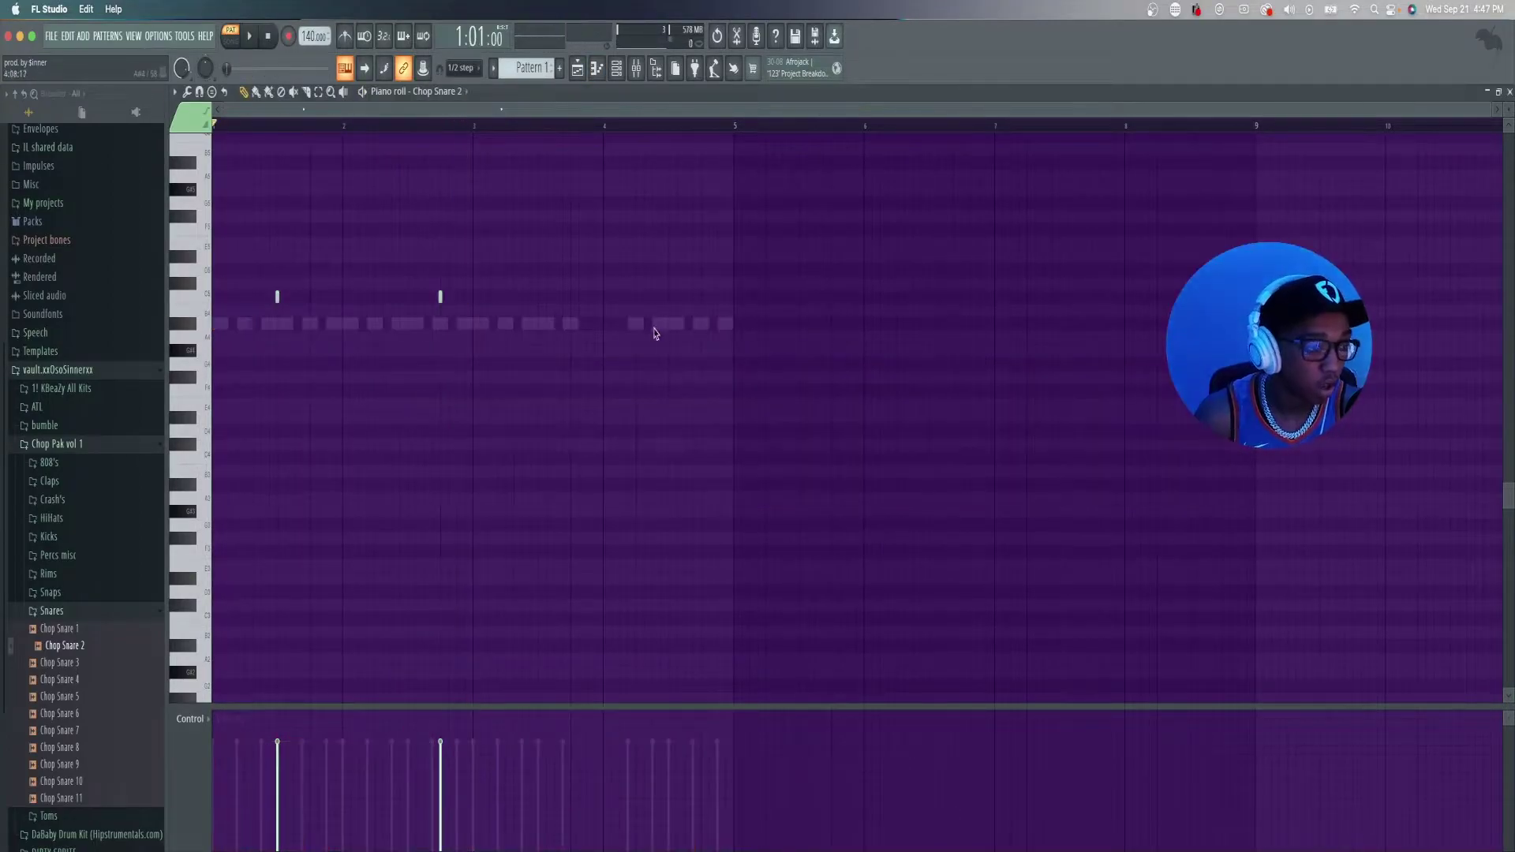
pyautogui.hotkey('ctrl', 'a')
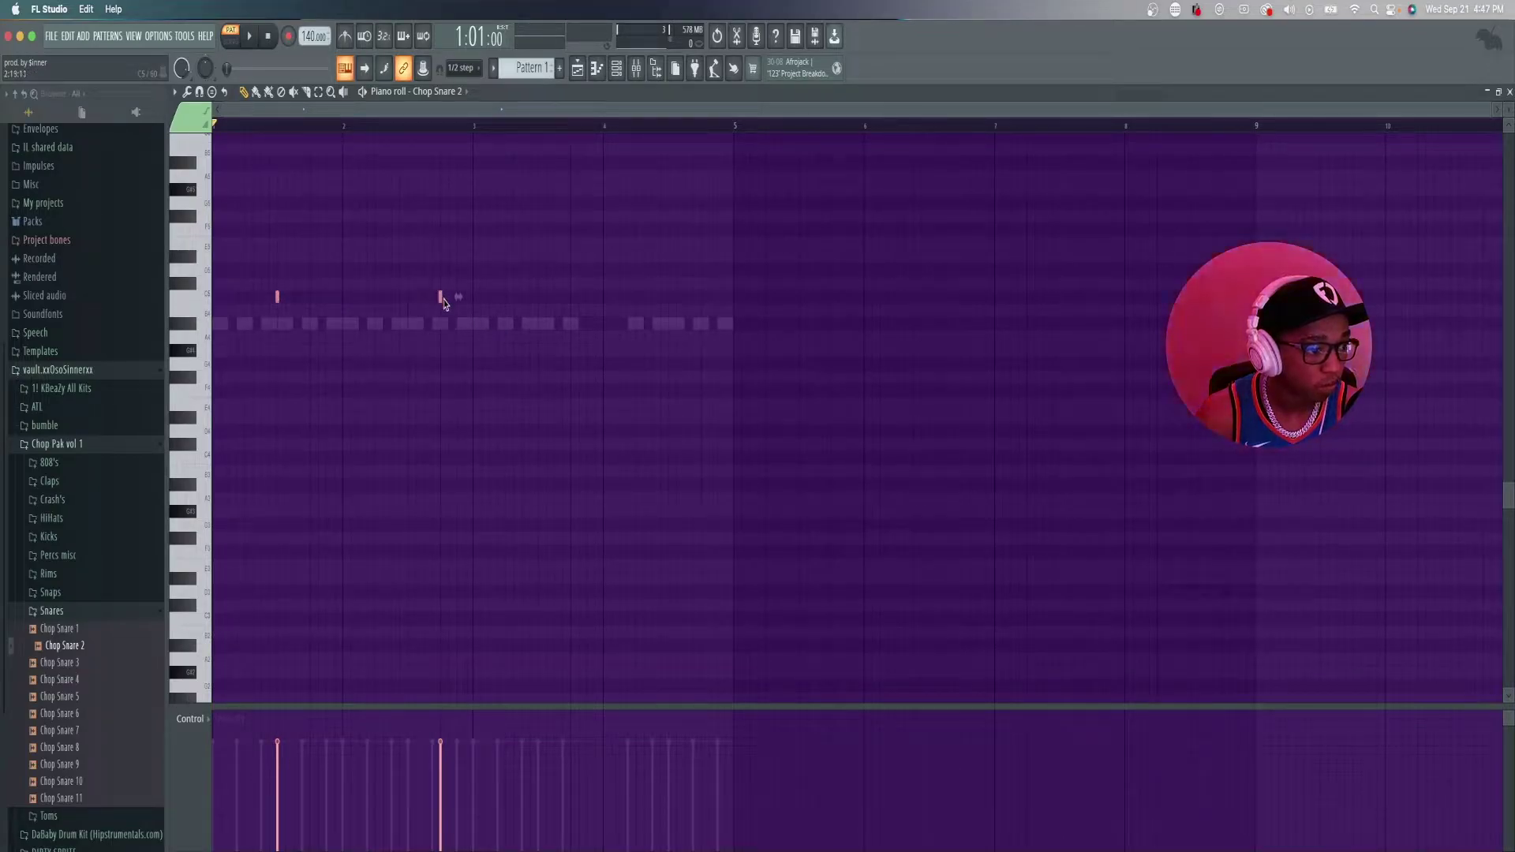
pyautogui.moveTo(440, 304); pyautogui.dragTo(701, 303)
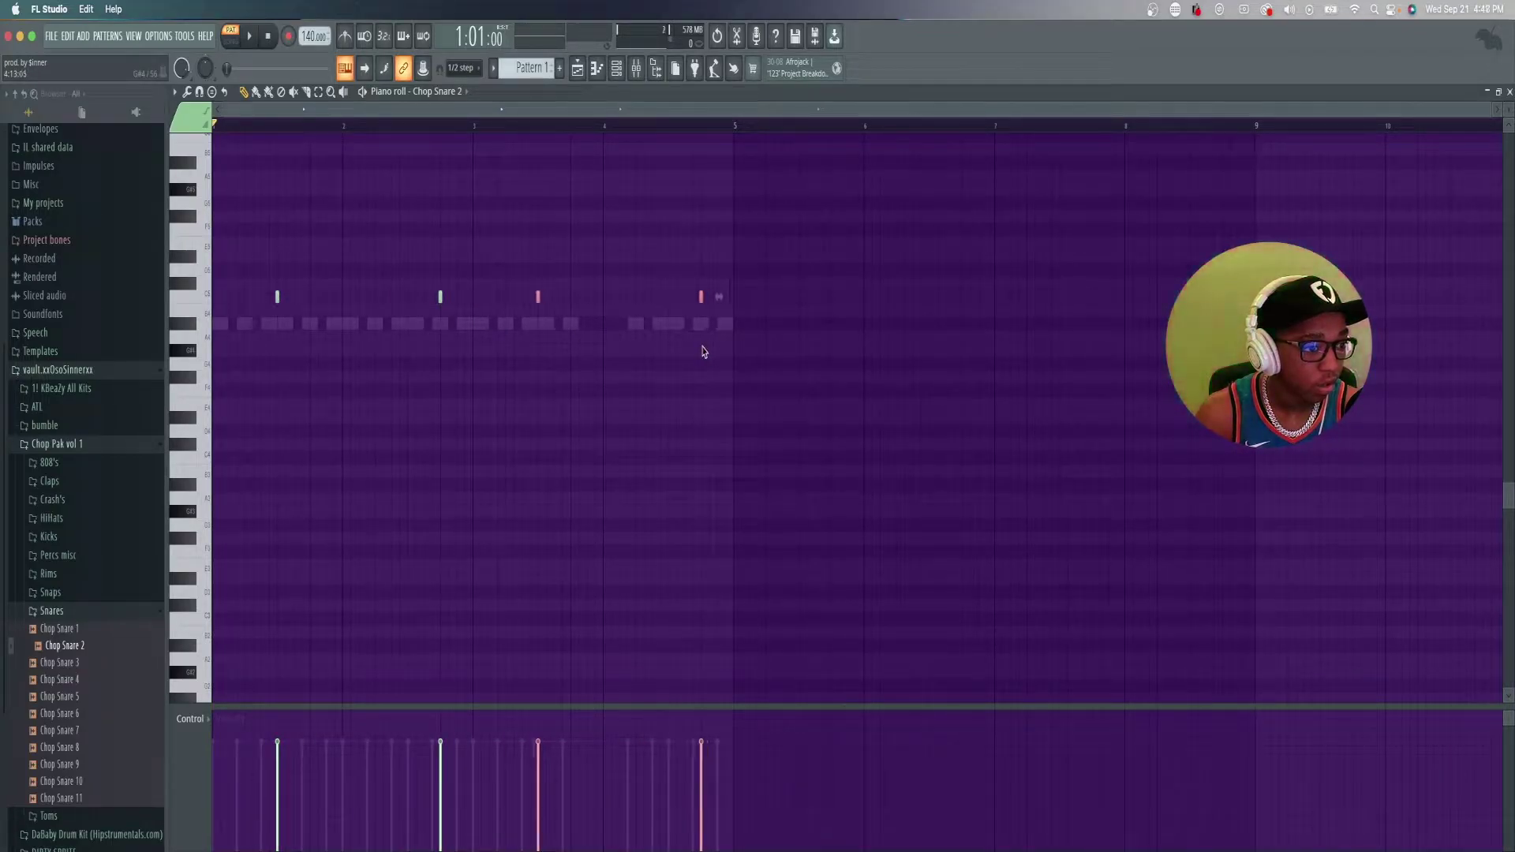
pyautogui.hotkey('ctrl', 'd')
pyautogui.press('space')
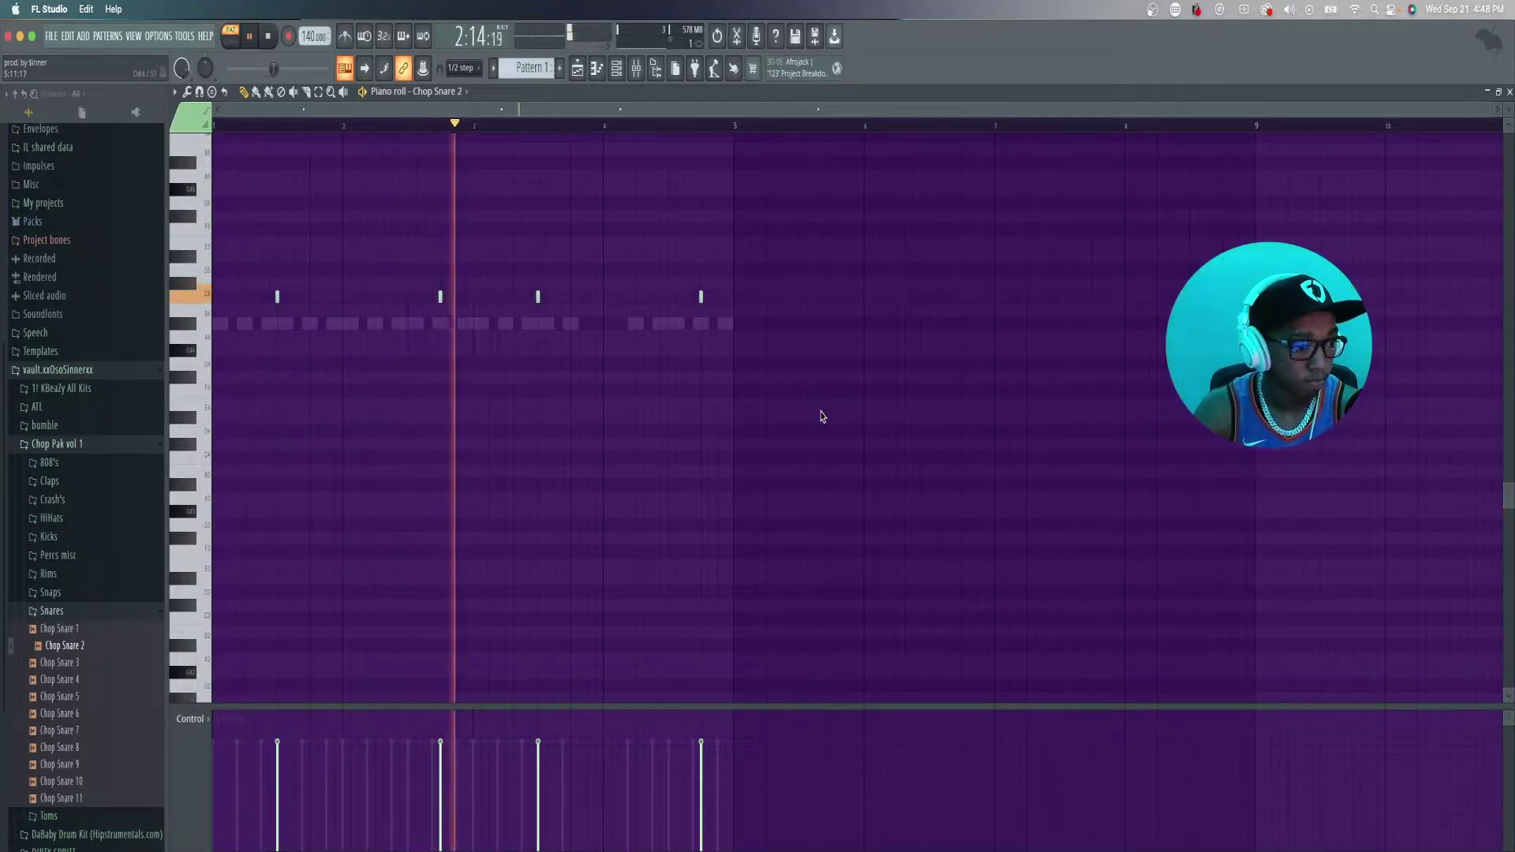
pyautogui.press('space')
# - Add Perc [ Fye ] from the Pacific Drumkit as a channel with hits on steps 13–15 and 25–27, and audition it
pyautogui.click(83, 580)
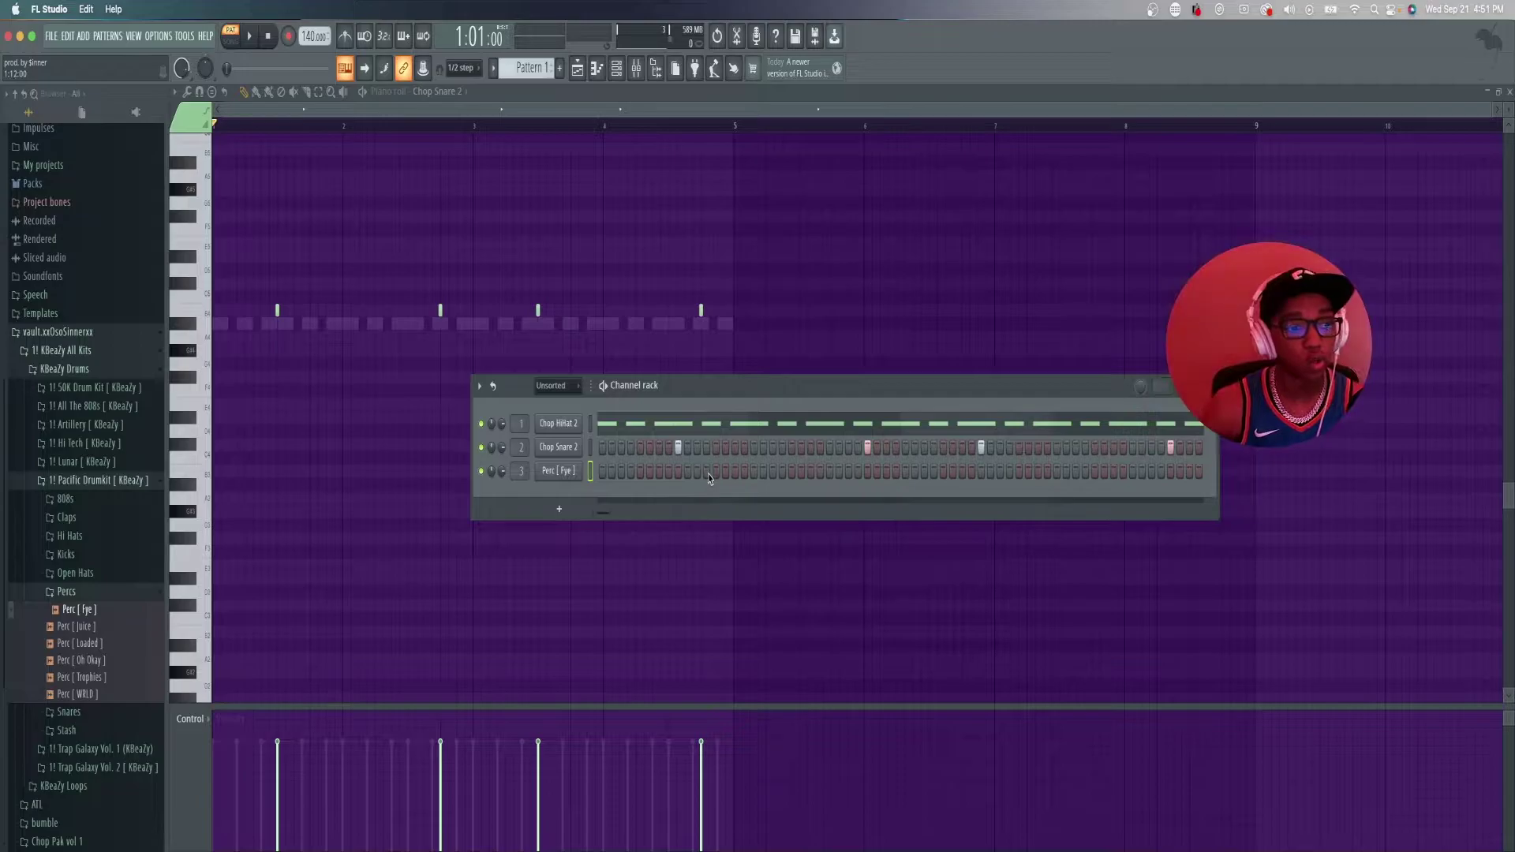
pyautogui.moveTo(716, 473); pyautogui.dragTo(733, 477)
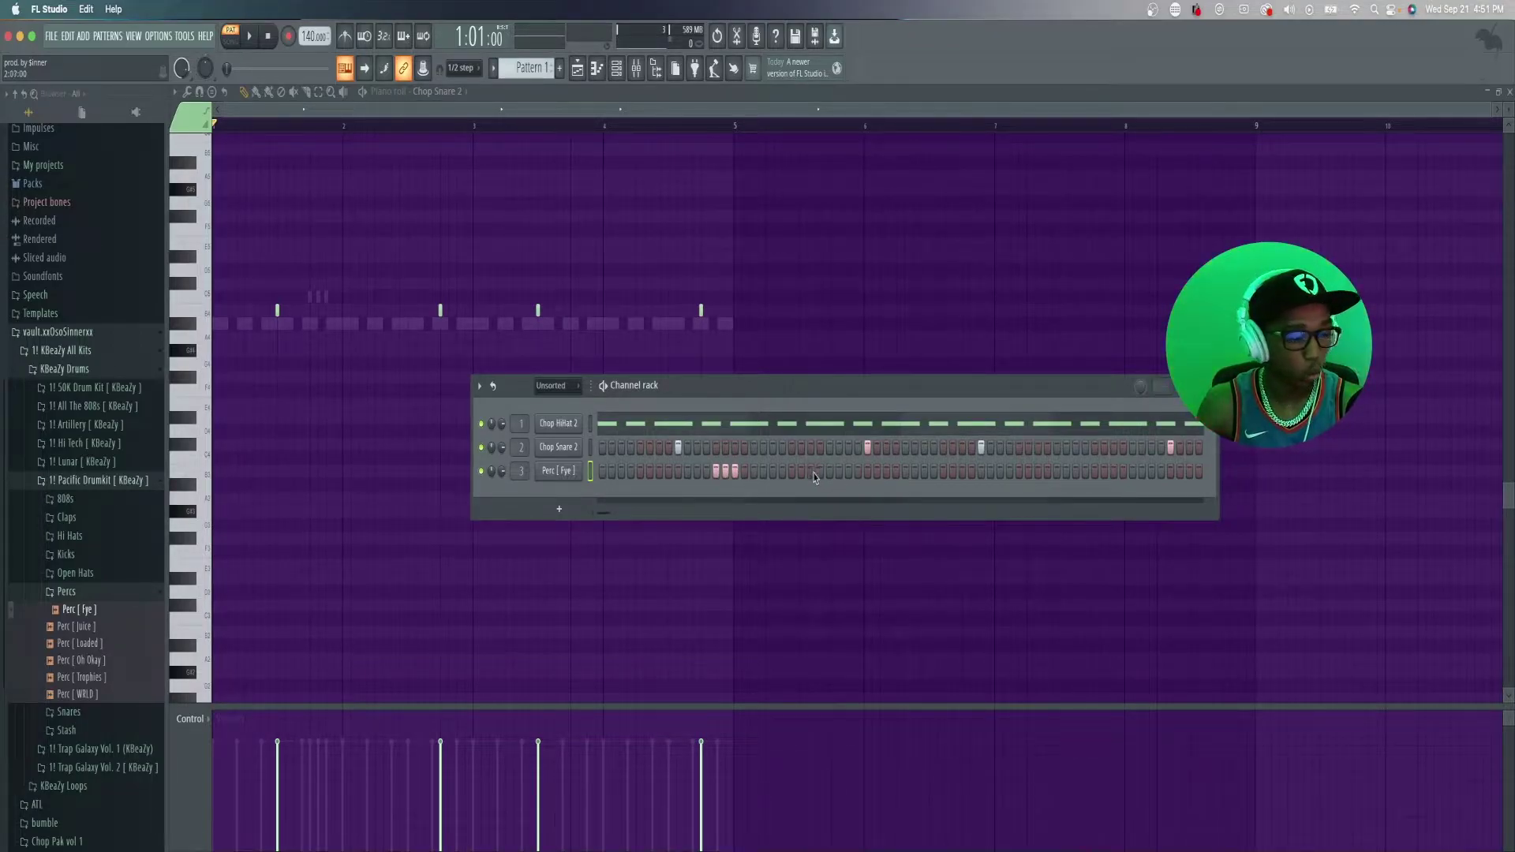
pyautogui.moveTo(795, 476); pyautogui.dragTo(845, 475)
pyautogui.press('space')
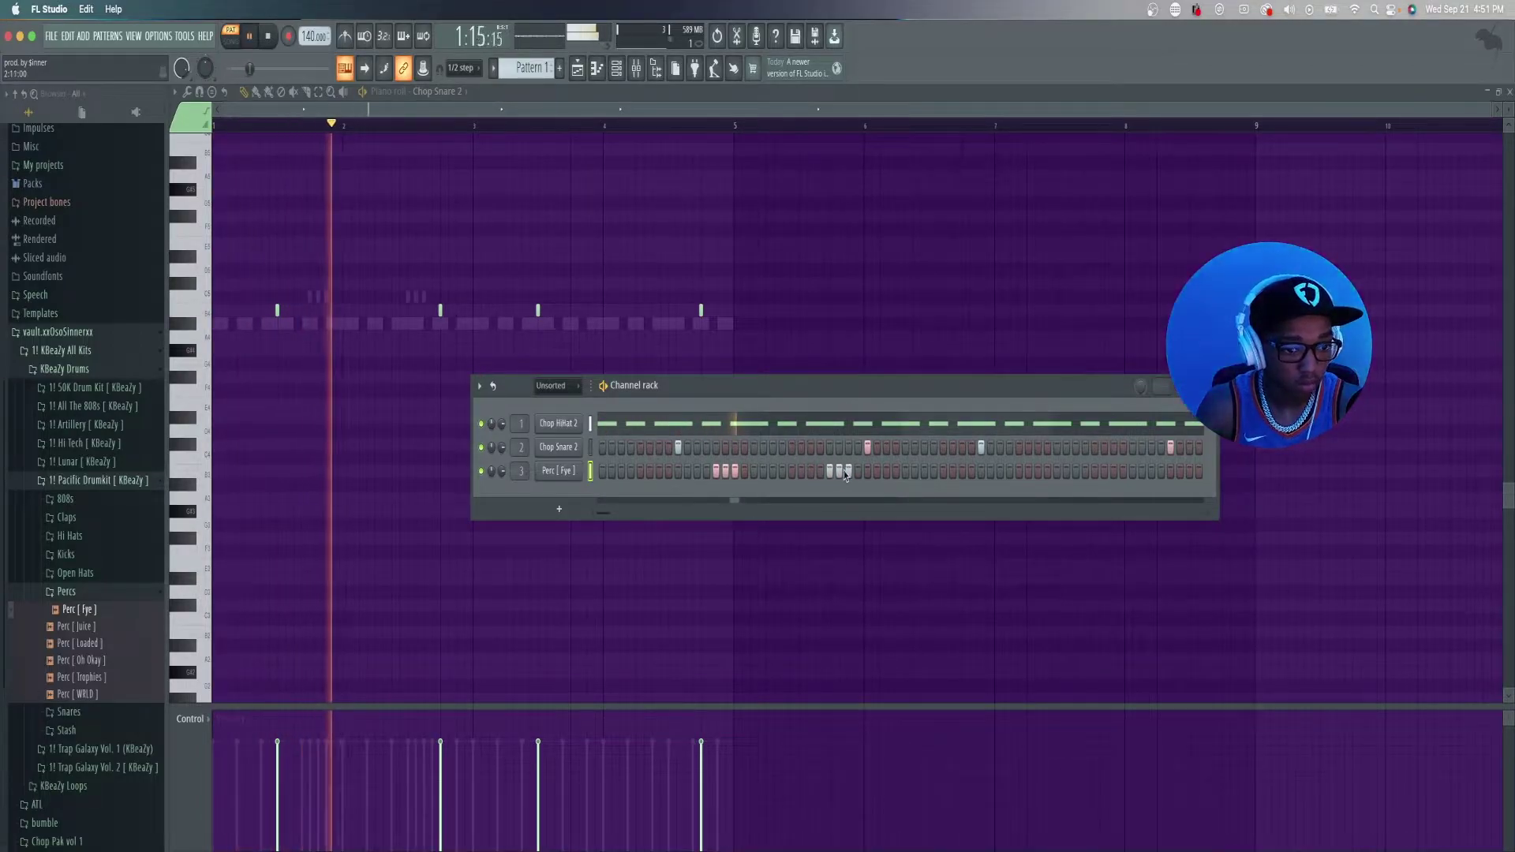
pyautogui.press('space')
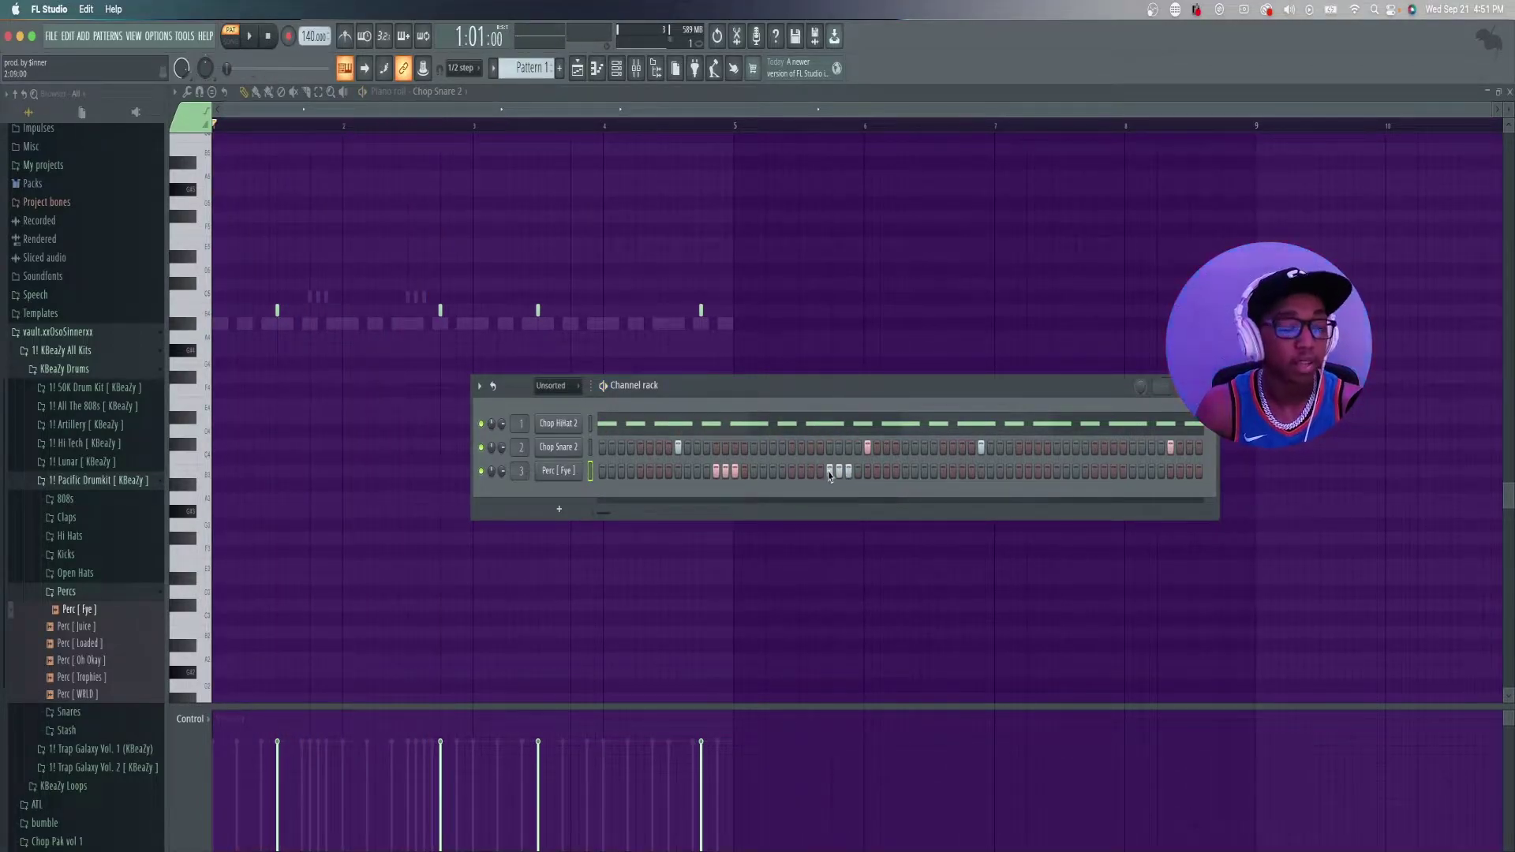
# - Add Perc [ Fye ] hits on steps 45–47 and 57–59 while the pattern plays
pyautogui.press('space')
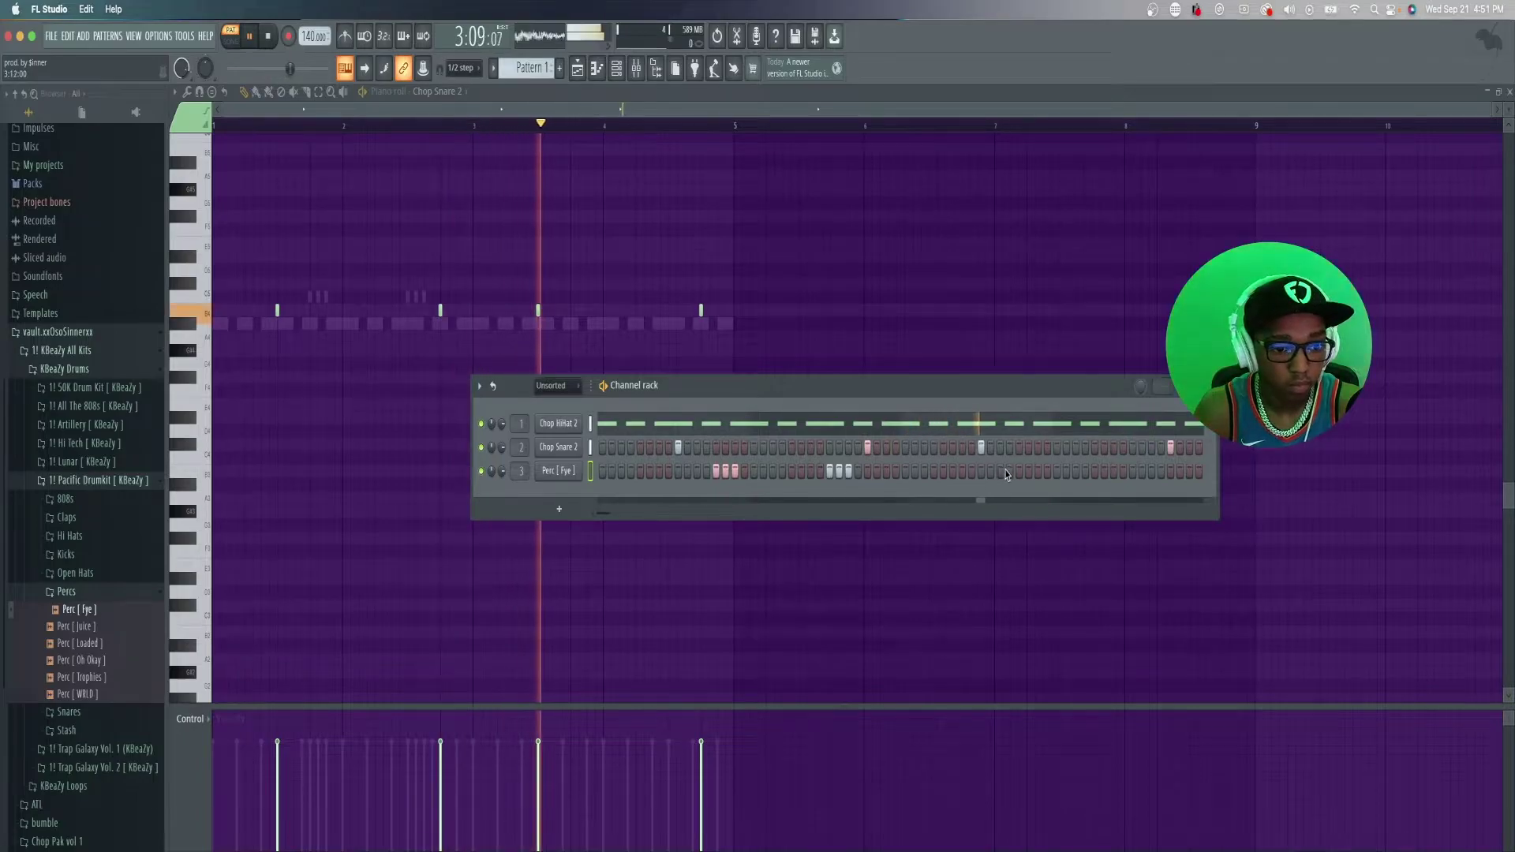
pyautogui.moveTo(1019, 472); pyautogui.dragTo(1039, 472)
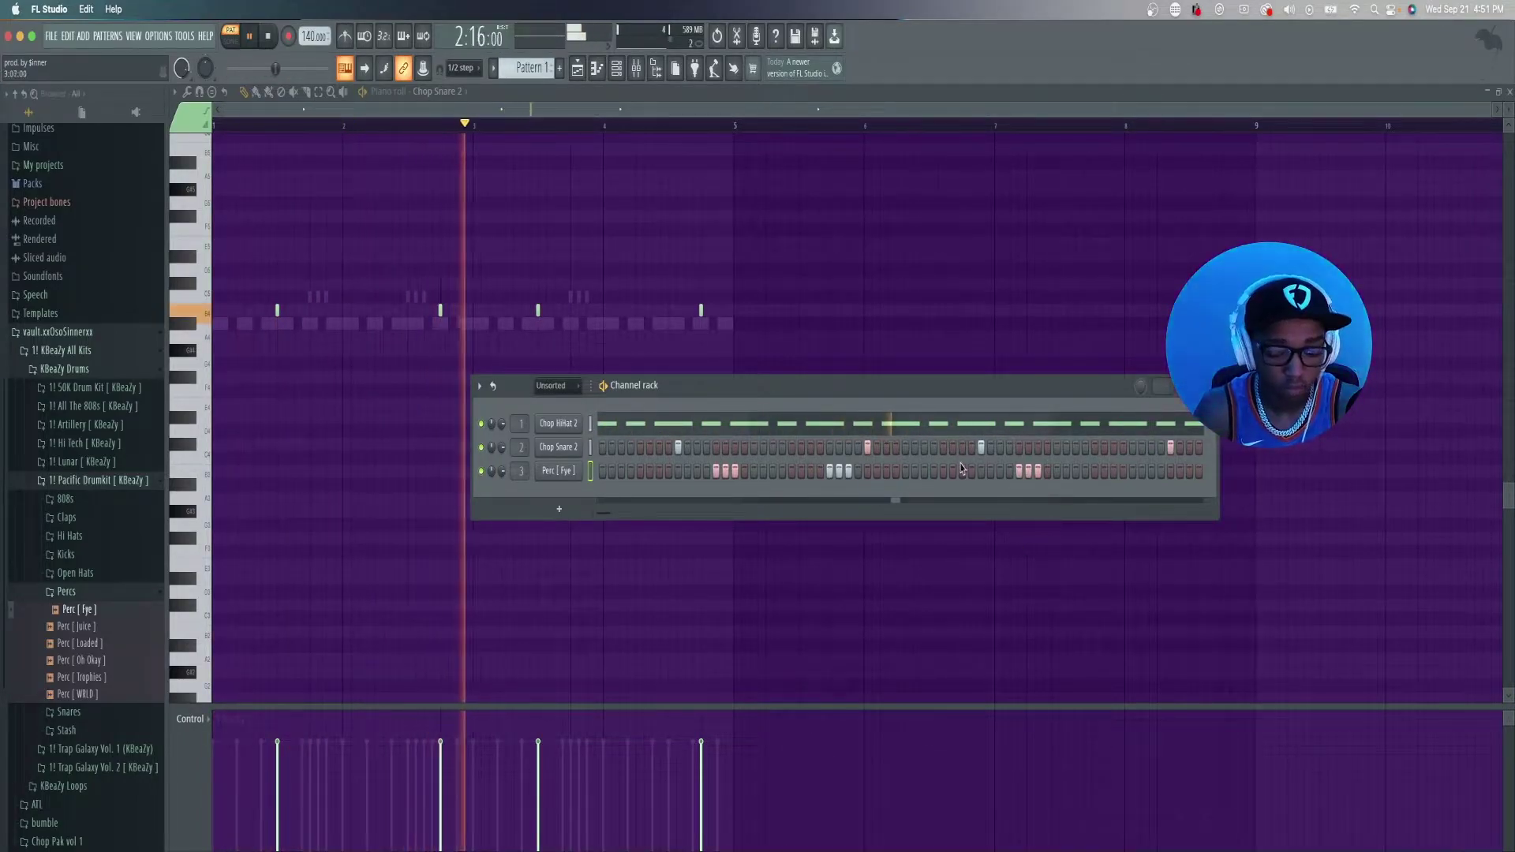
pyautogui.moveTo(1133, 472); pyautogui.dragTo(1152, 472)
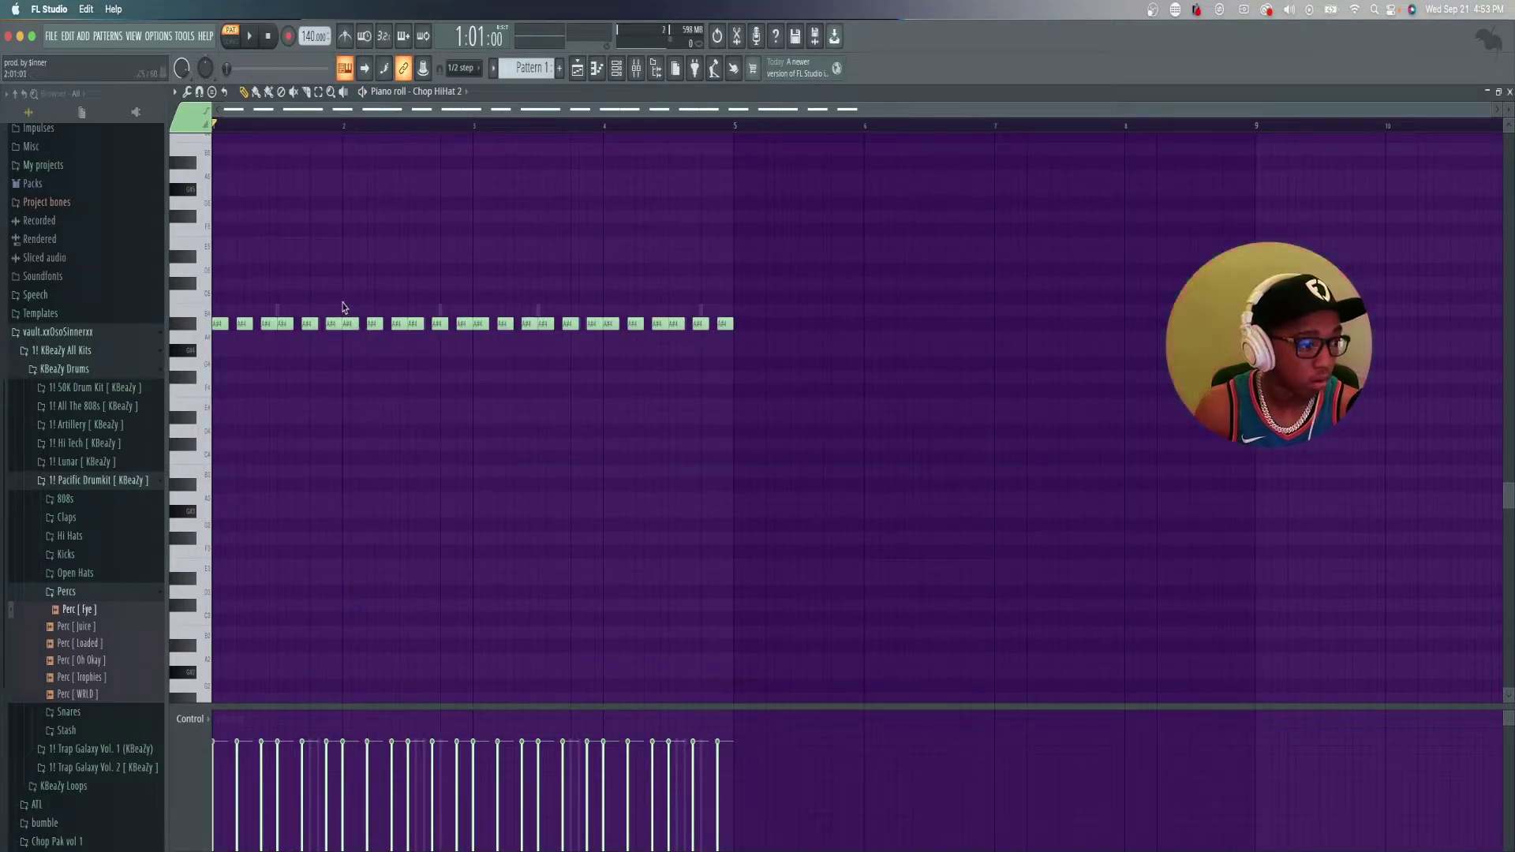
# - Set the snap resolution to Line for editing the Chop HiHat 2 notes in the piano roll
pyautogui.click(474, 68)
pyautogui.click(462, 93)
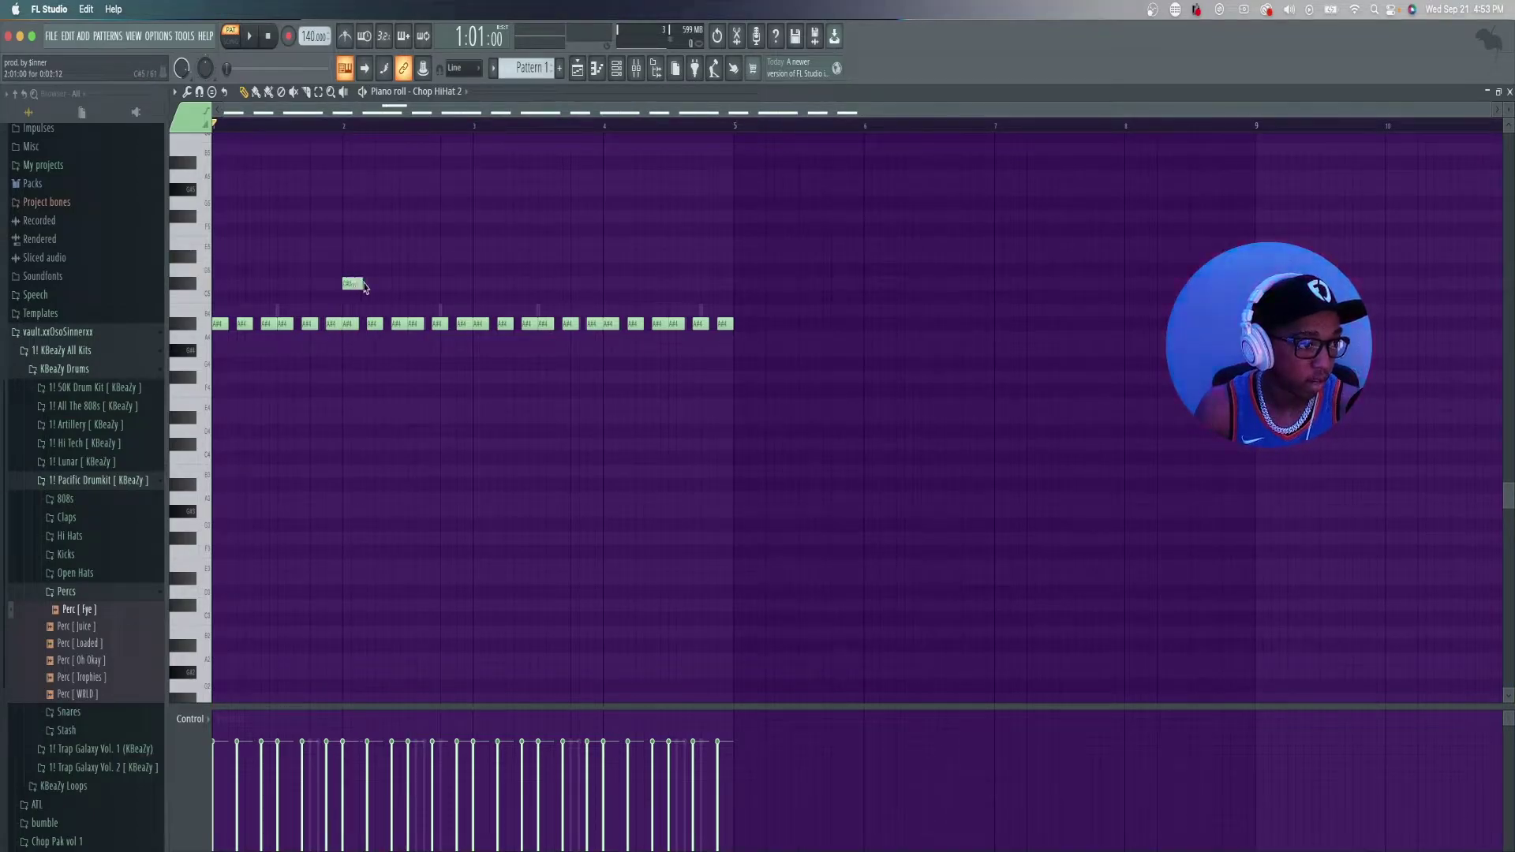
pyautogui.hotkey('ctrl', 'u')
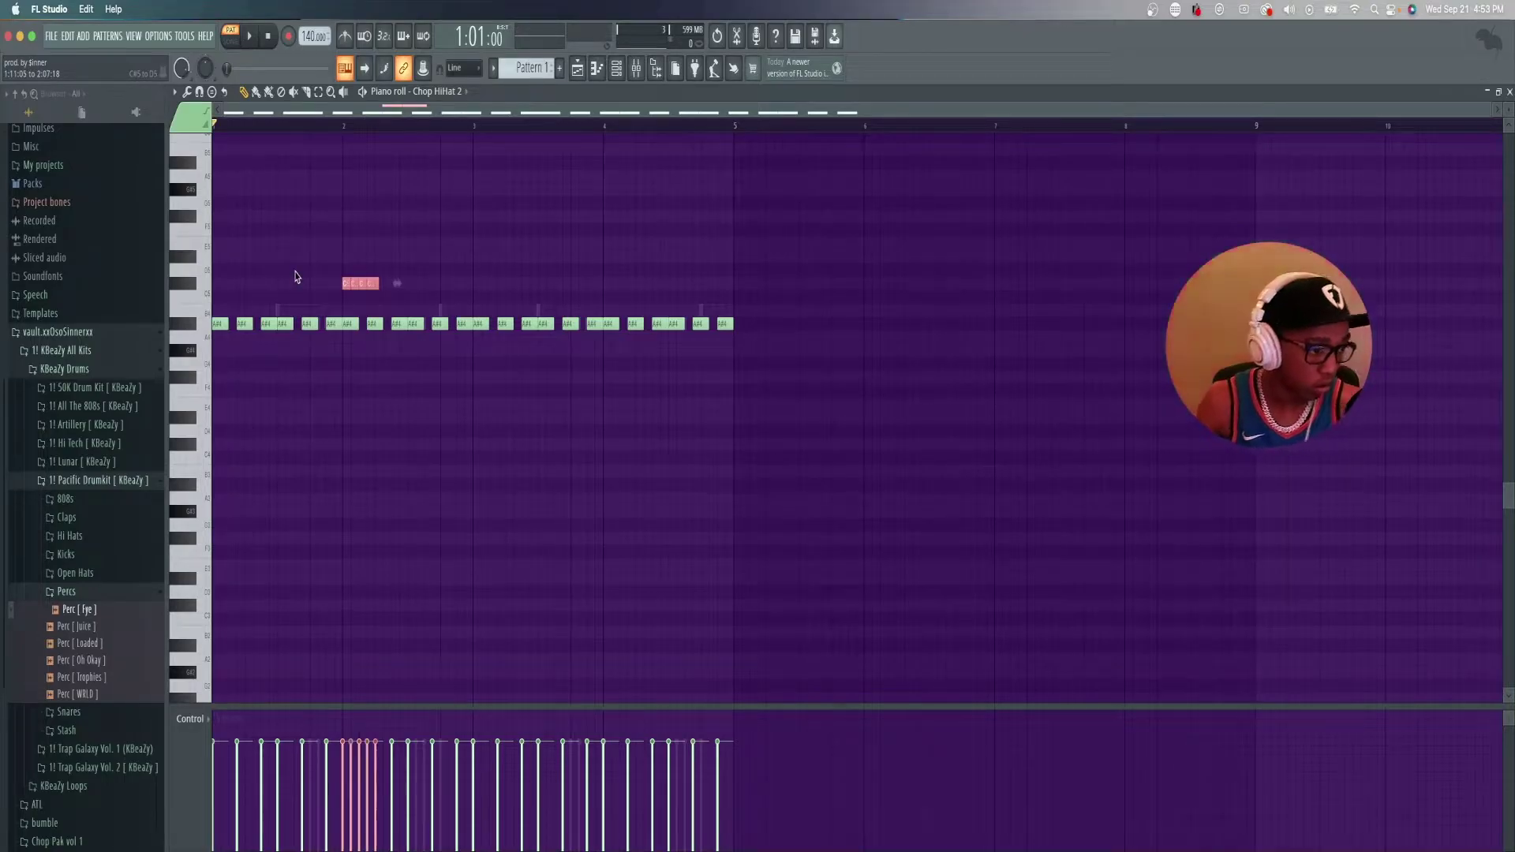
pyautogui.click(430, 283)
pyautogui.press('space')
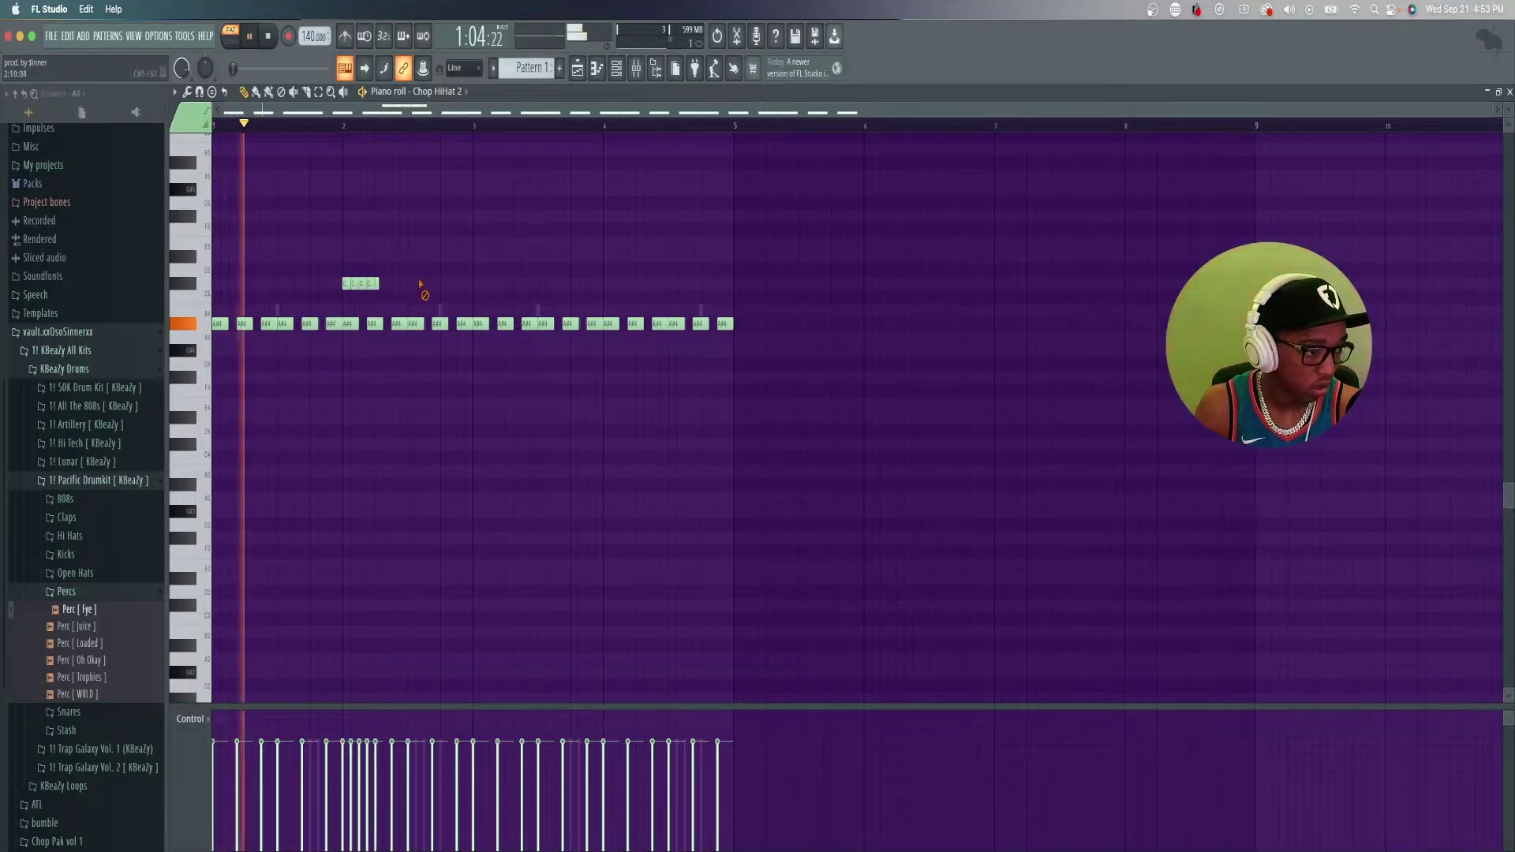
pyautogui.rightClick(359, 285)
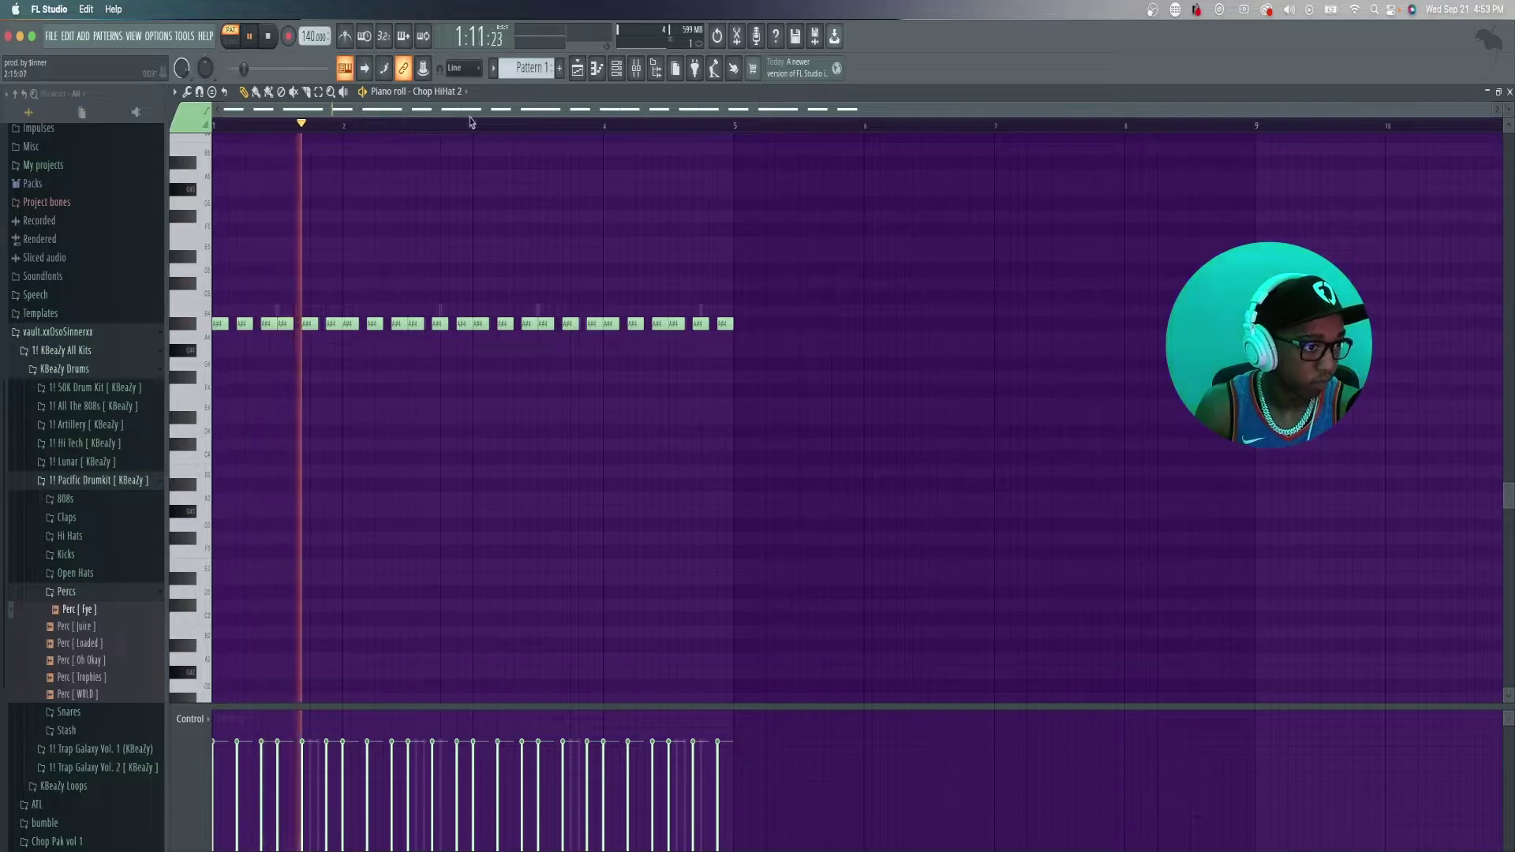
# - Set the snap to 1/2 step and add a hi-hat note about 4.5 steps long, below the main row at step 5 of bar 2
pyautogui.press('space')
pyautogui.click(462, 68)
pyautogui.click(464, 184)
pyautogui.click(346, 284)
pyautogui.press('space')
pyautogui.moveTo(359, 284); pyautogui.dragTo(392, 363)
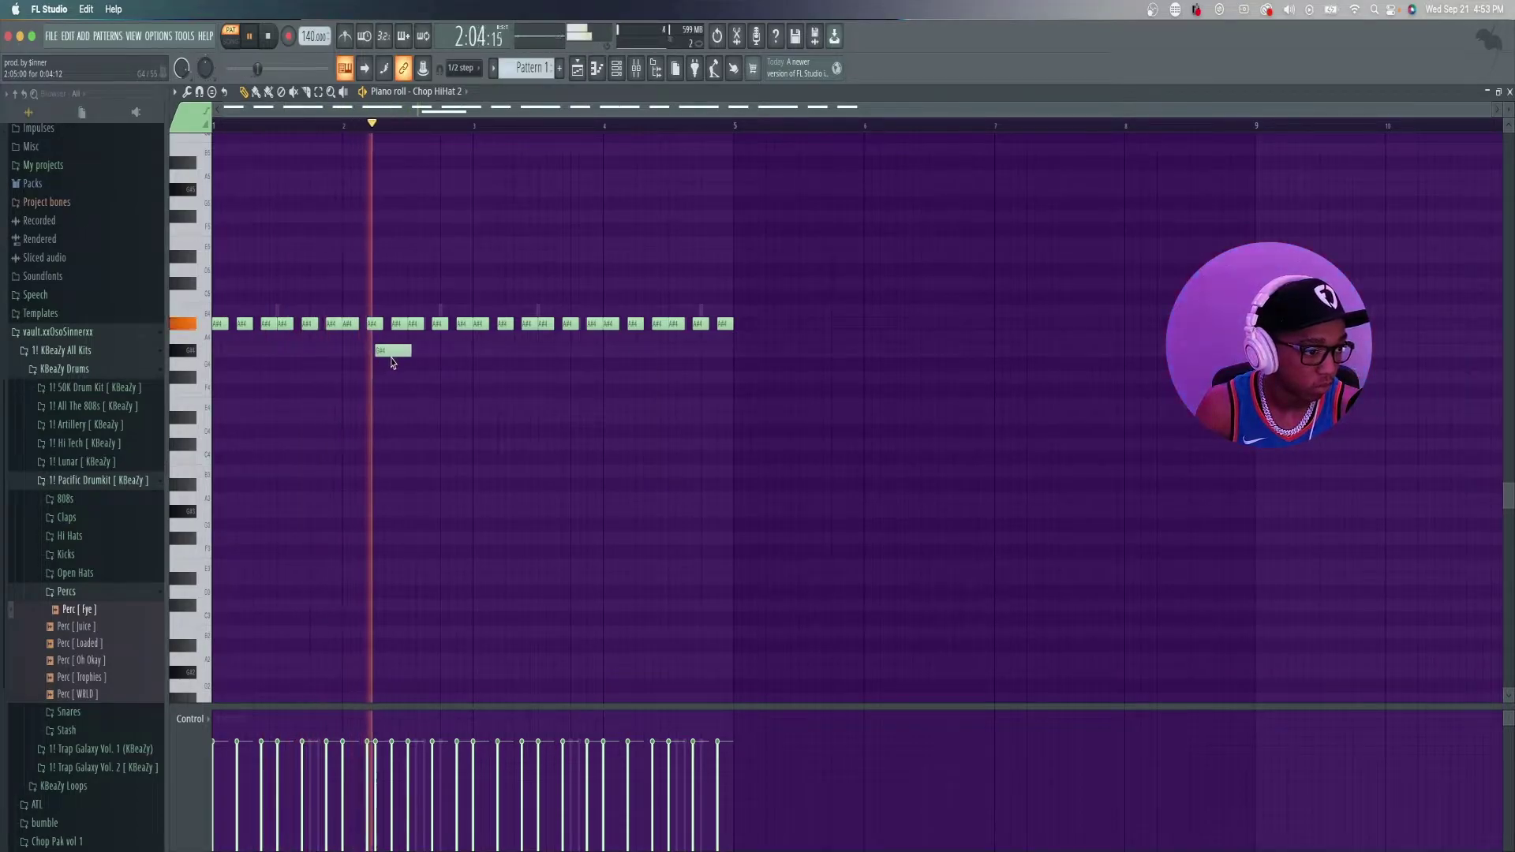
pyautogui.press('space')
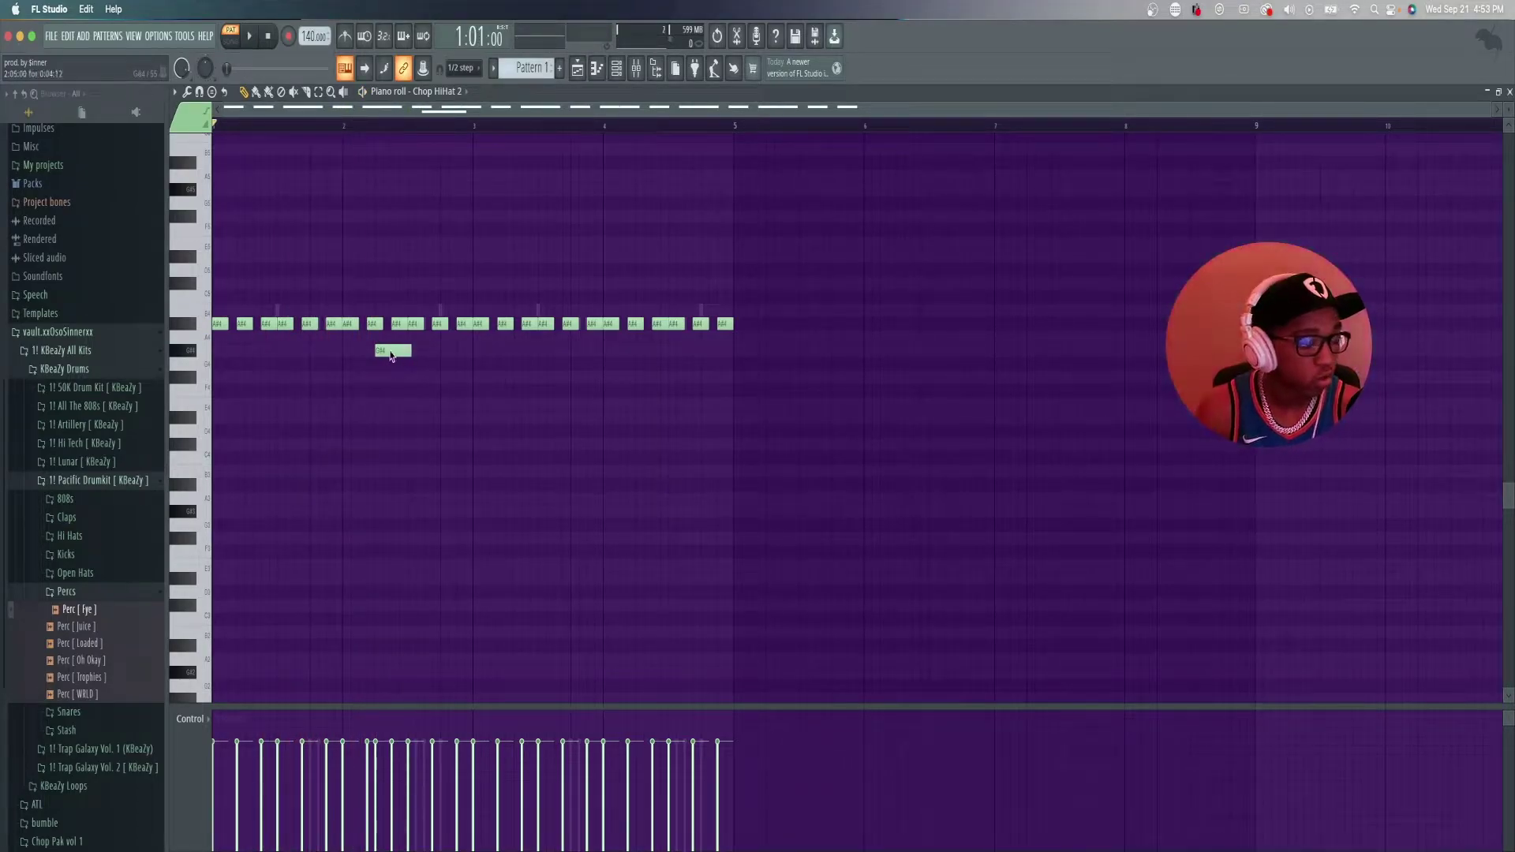
# - Chop the long lower hi-hat note in bar 2 into a fast roll and play the pattern
pyautogui.click(380, 348)
pyautogui.hotkey('alt', 'u')
pyautogui.press('space')
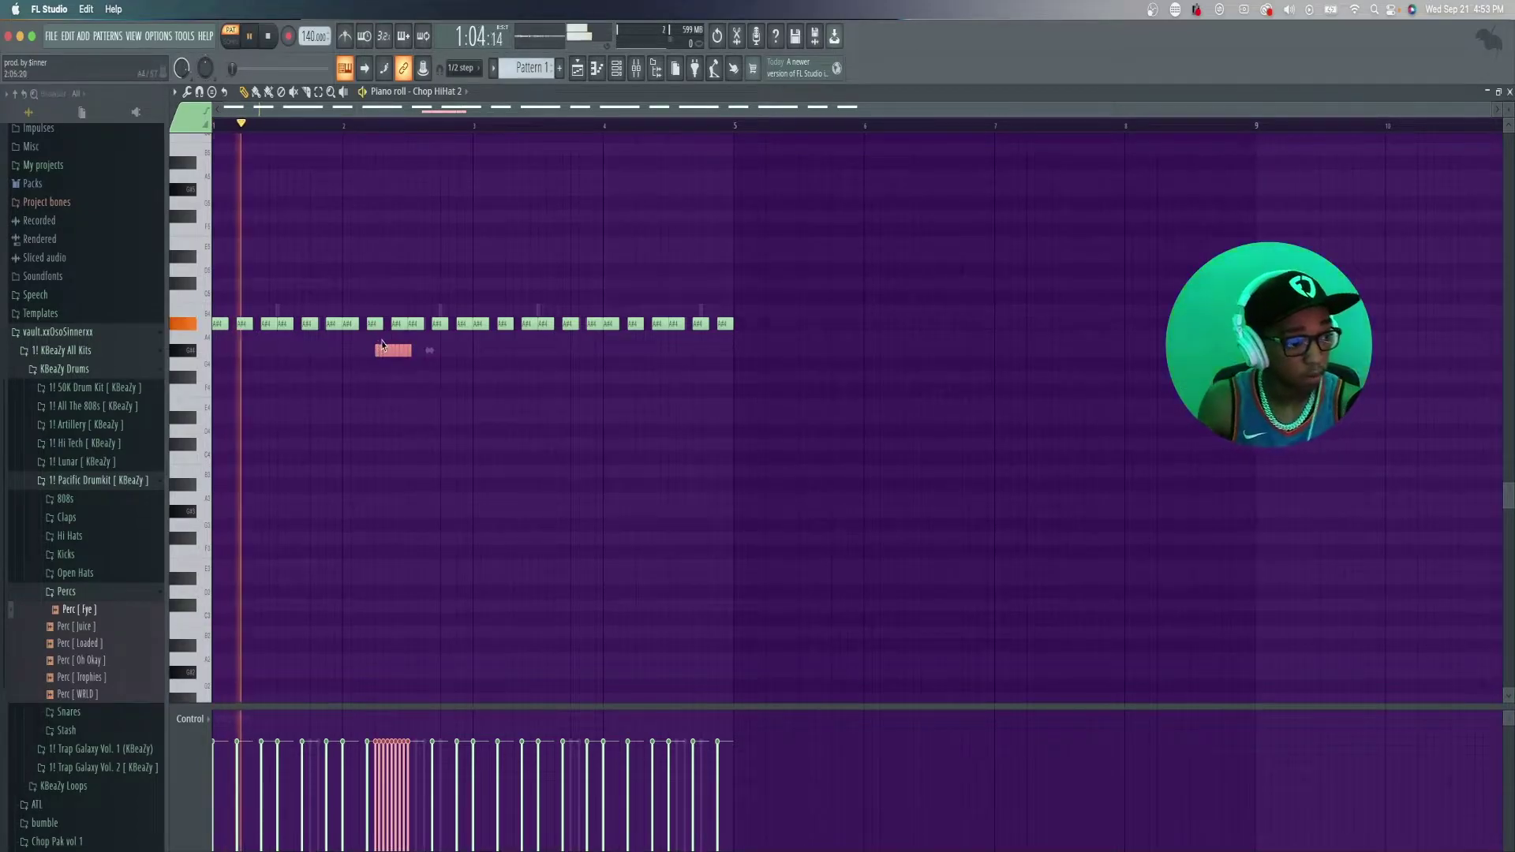
# - Shorten the bar 2 hi-hat roll by deleting its trailing slices, place its last slice one row lower, and play it back
pyautogui.hotkey('ctrl', 'd')
pyautogui.rightClick(407, 352)
pyautogui.rightClick(401, 352)
pyautogui.rightClick(397, 355)
pyautogui.rightClick(393, 355)
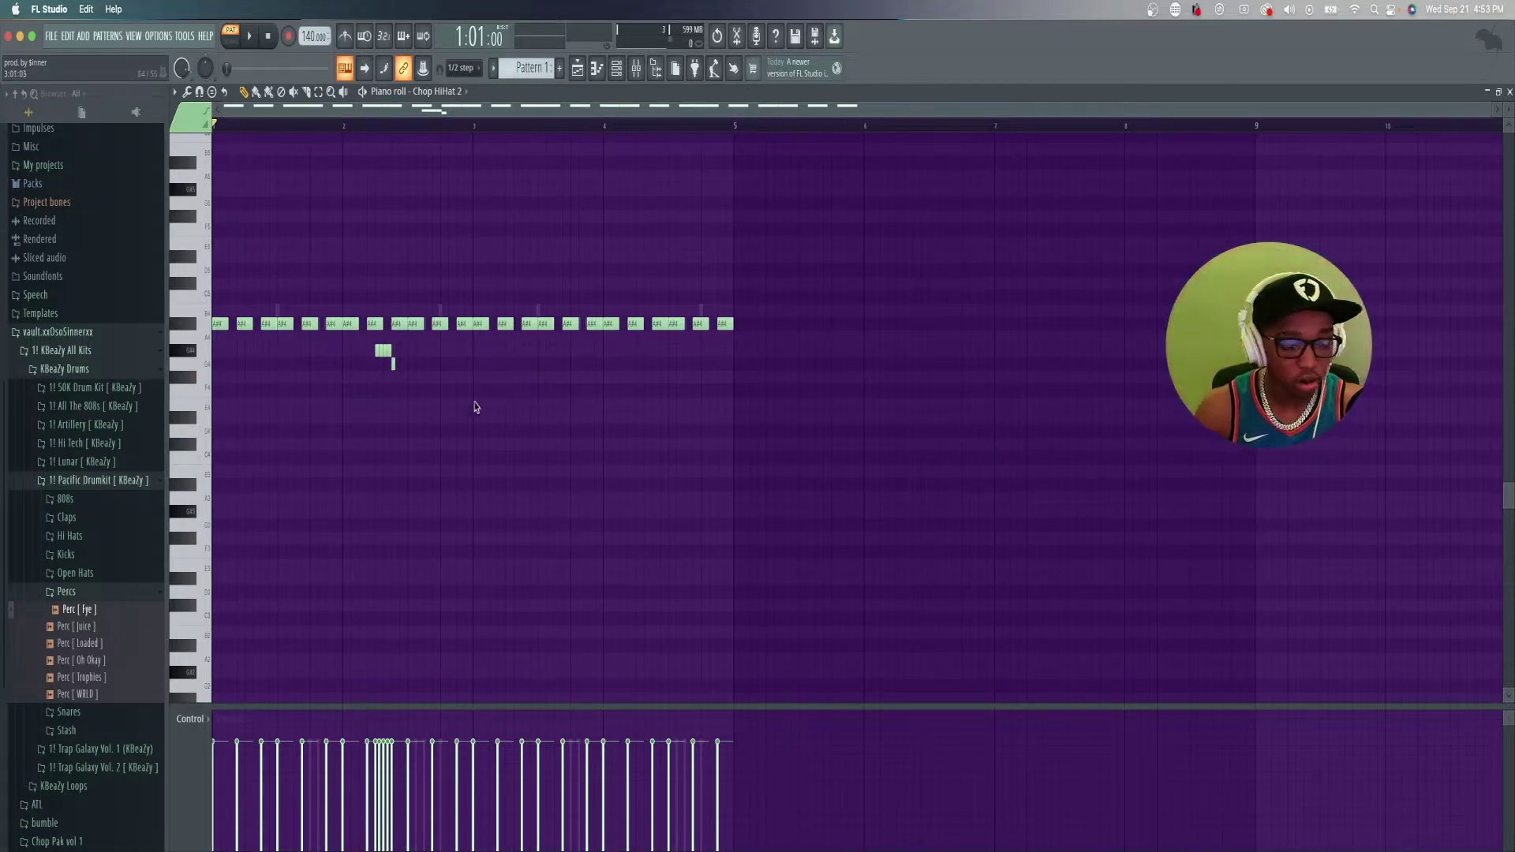
pyautogui.press('space')
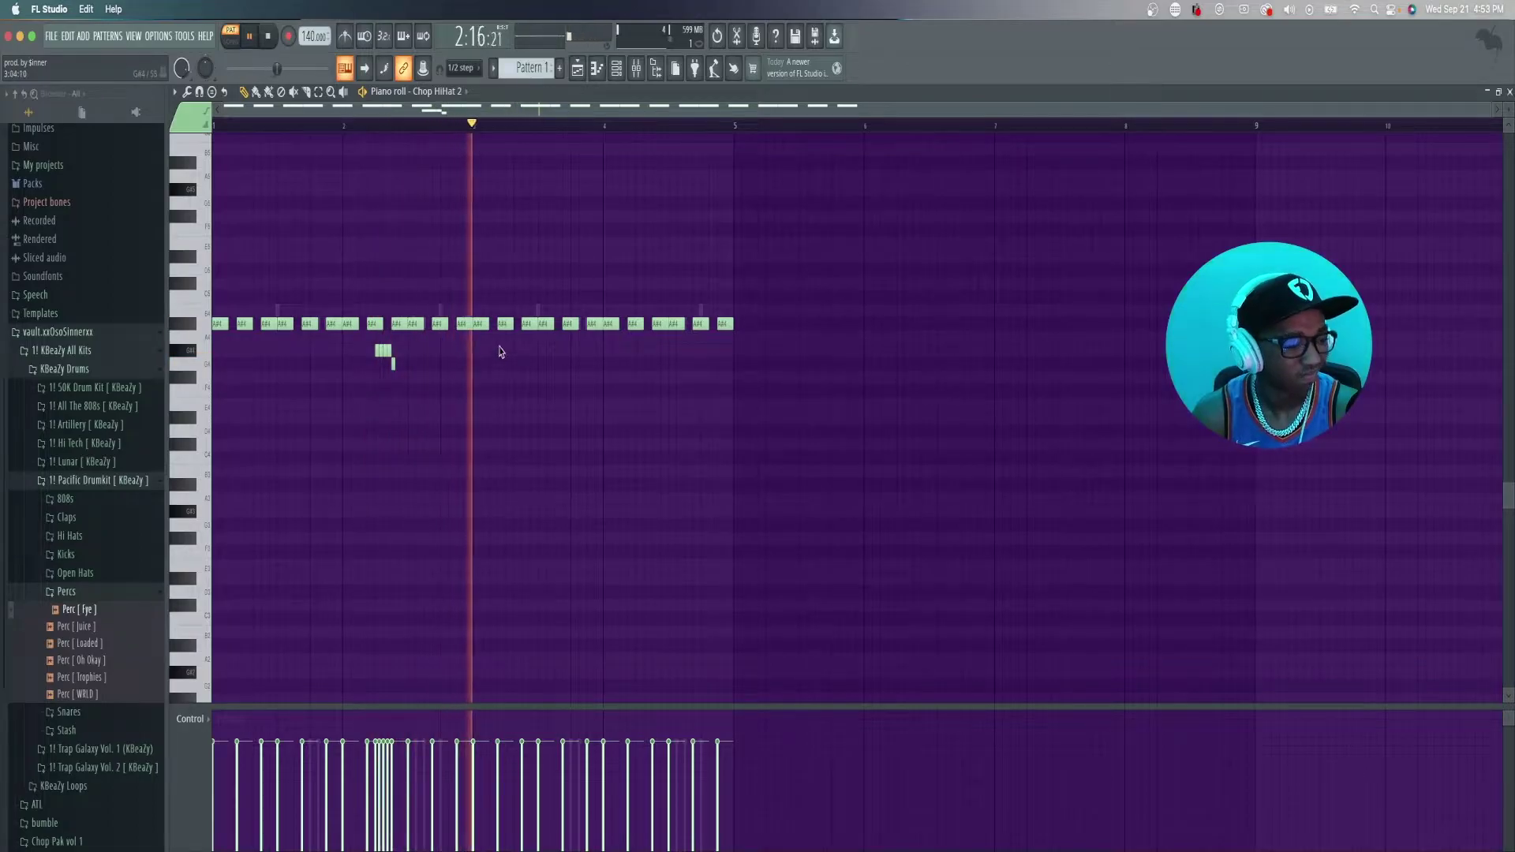
# - Copy the bar 2 hi-hat roll to the matching position in bar 4 while the pattern plays, and stop playback
pyautogui.moveTo(426, 416); pyautogui.dragTo(581, 362)
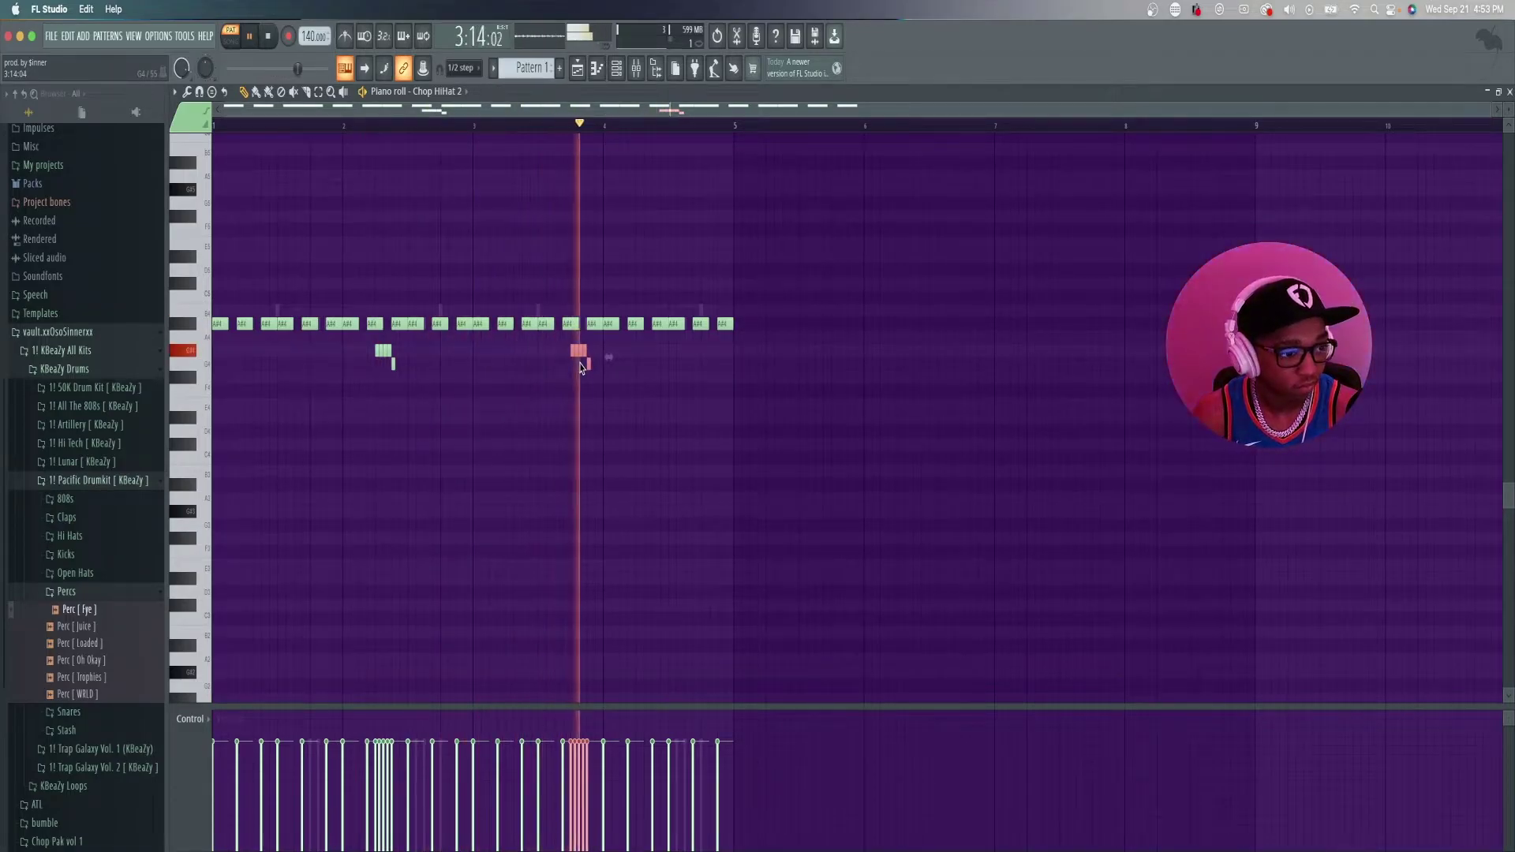
pyautogui.click(593, 385)
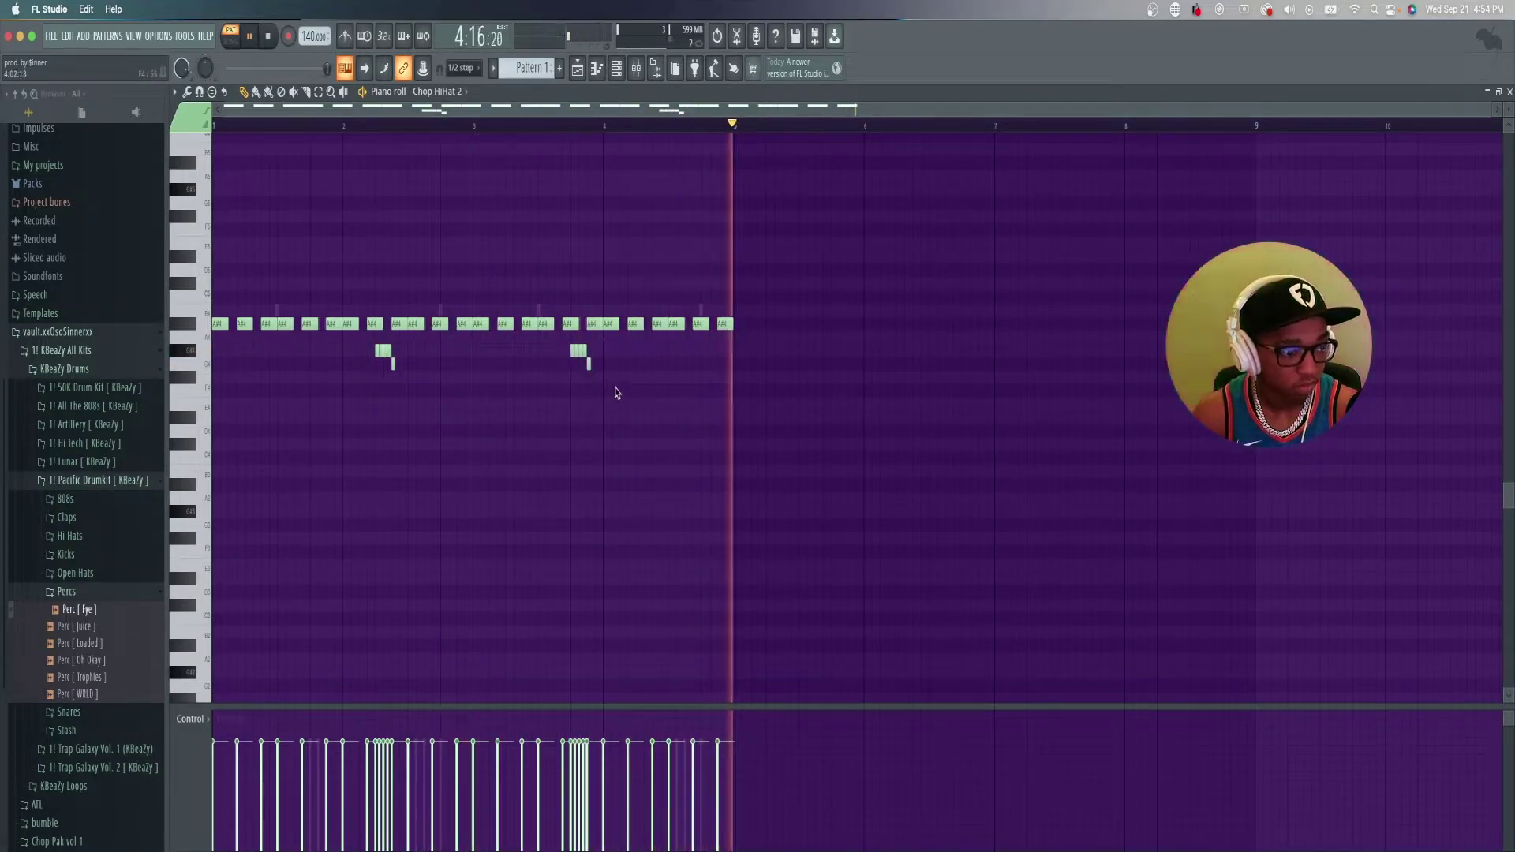
pyautogui.moveTo(620, 408); pyautogui.dragTo(562, 363)
pyautogui.moveTo(621, 409); pyautogui.dragTo(642, 358)
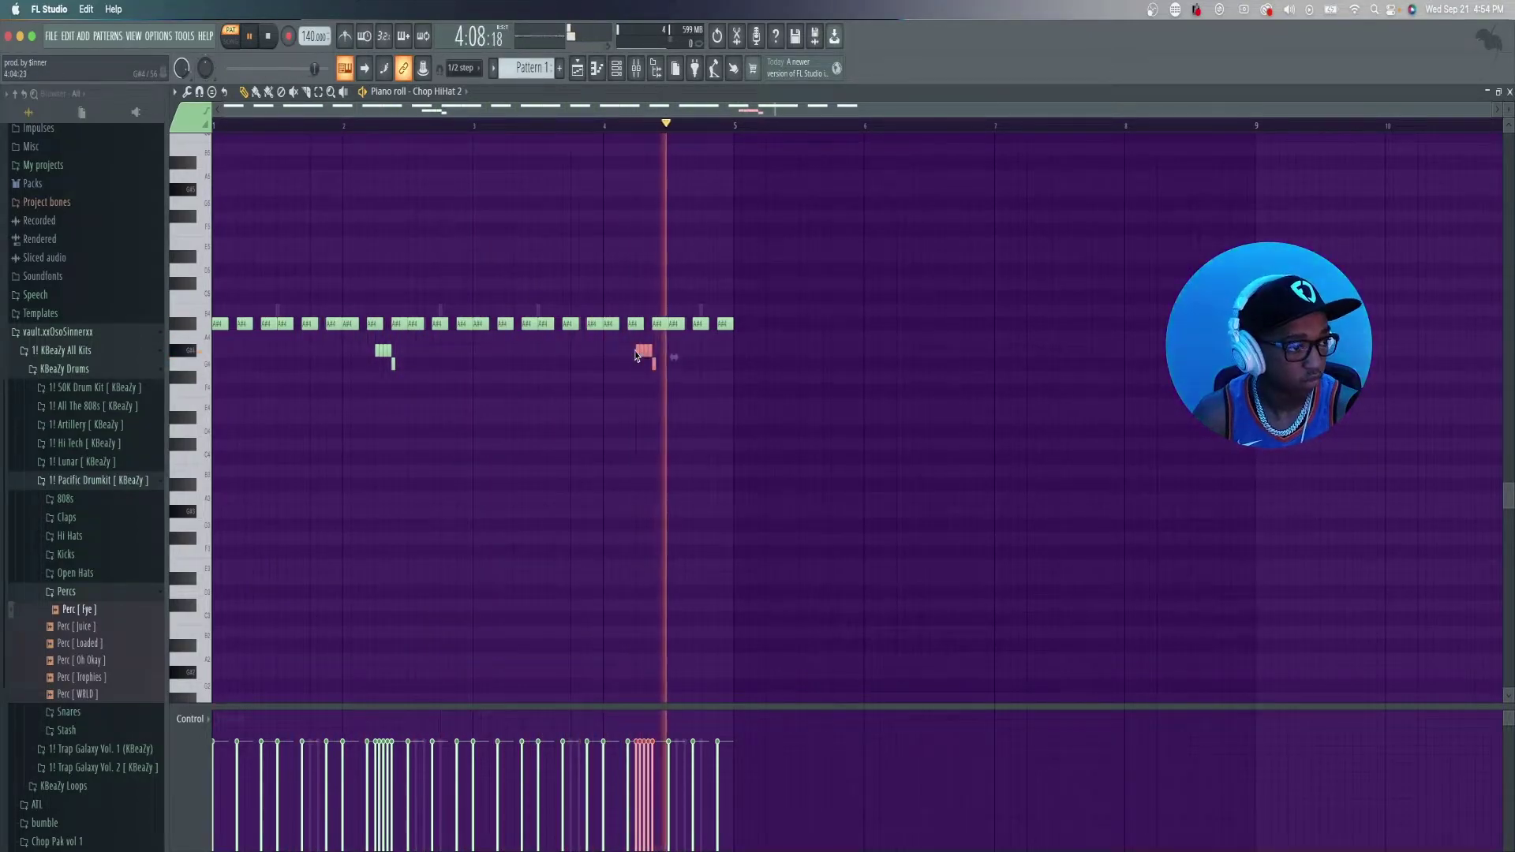
pyautogui.click(269, 35)
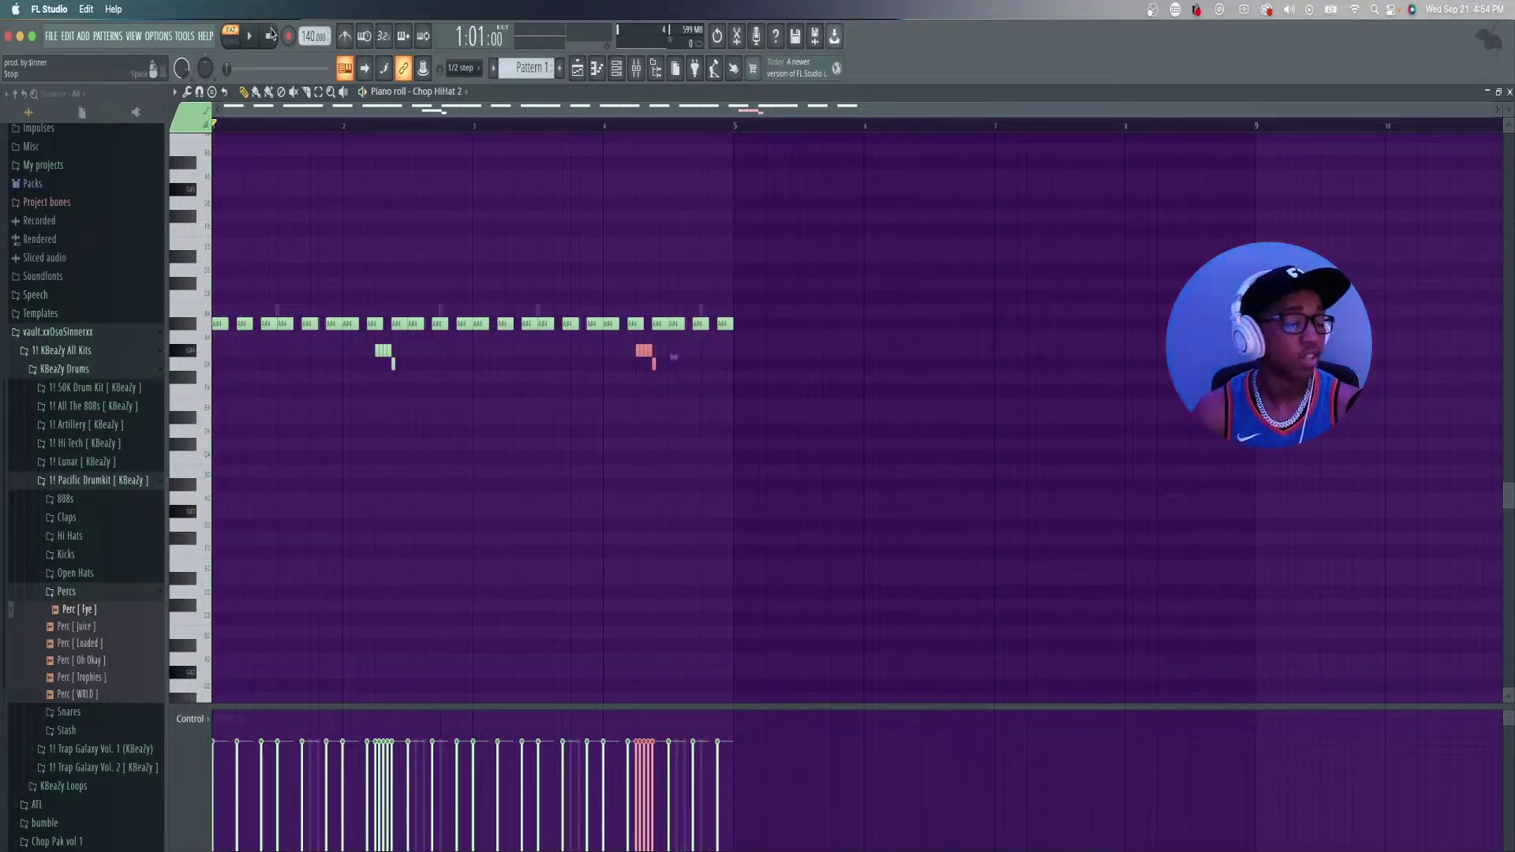
# - Show the channel rack, expand the All The 808s folder and audition samples from 808 [ artillery ] to 808 [ fort knox ]
pyautogui.click(617, 75)
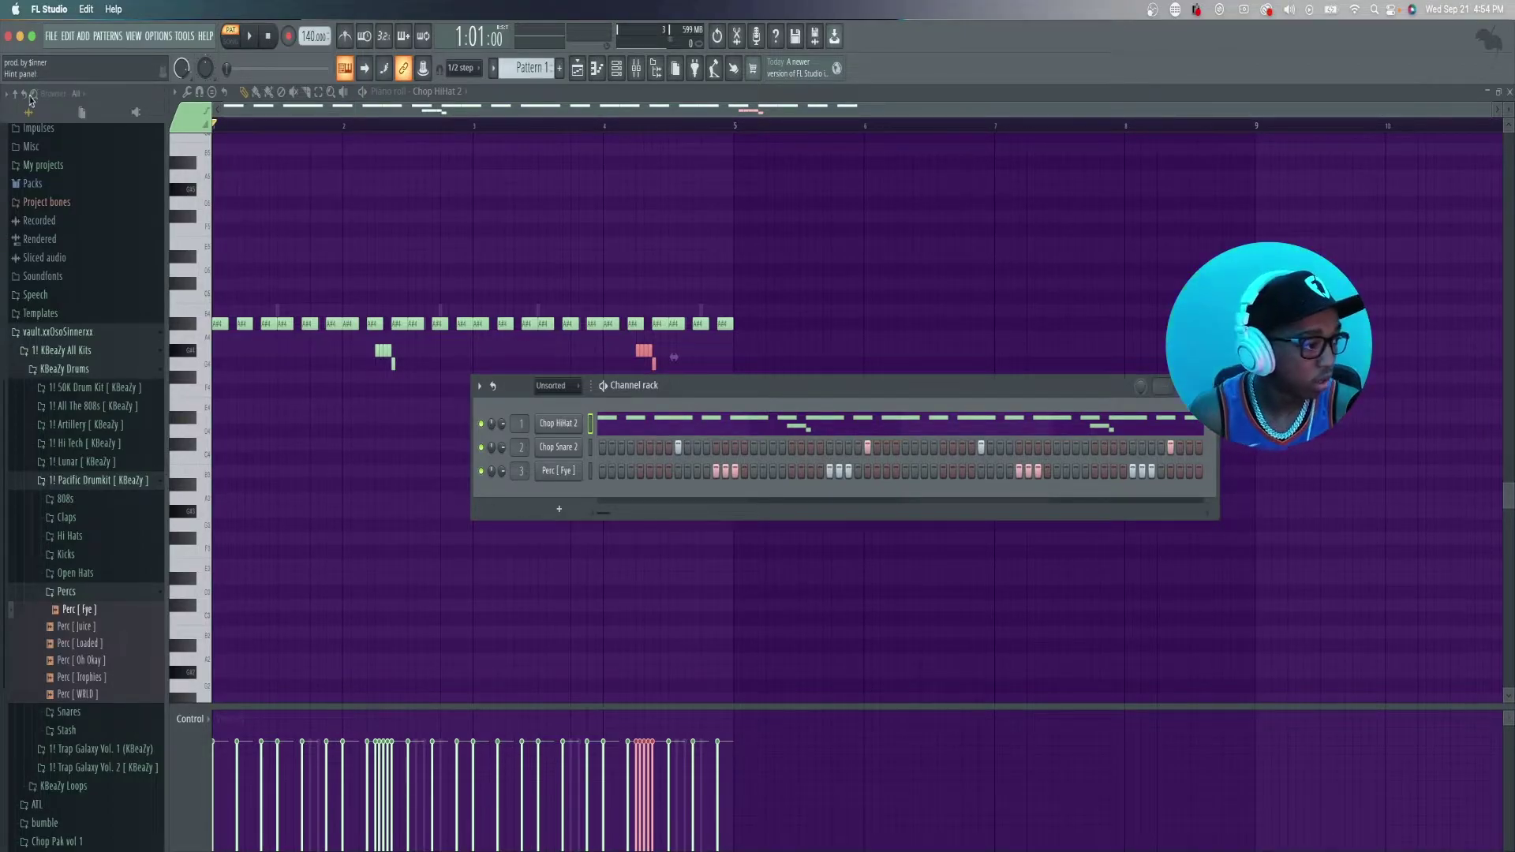
pyautogui.click(93, 406)
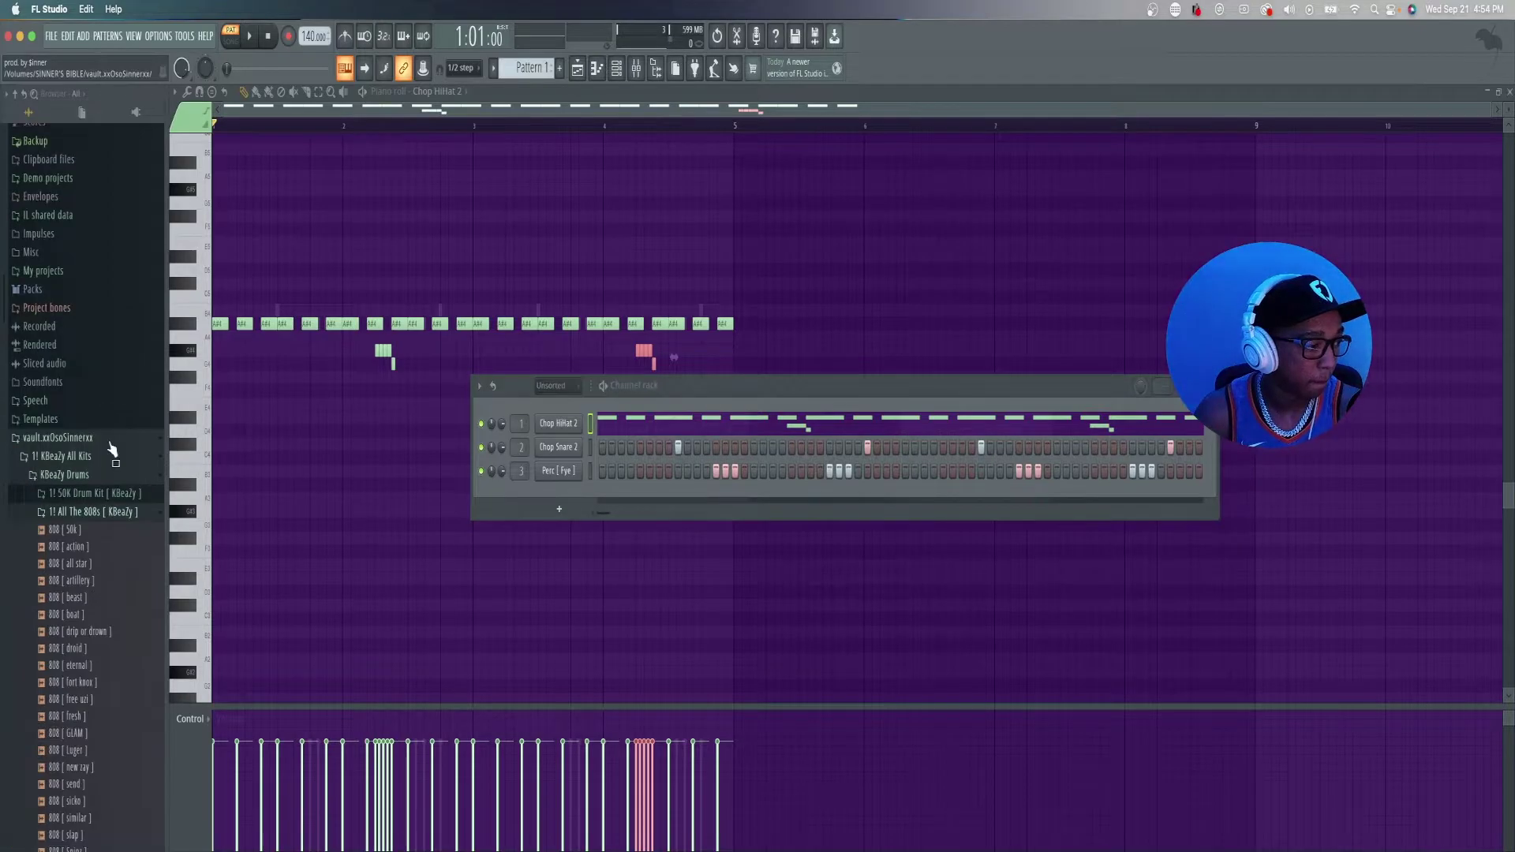
pyautogui.scroll(-2, 89, 543)
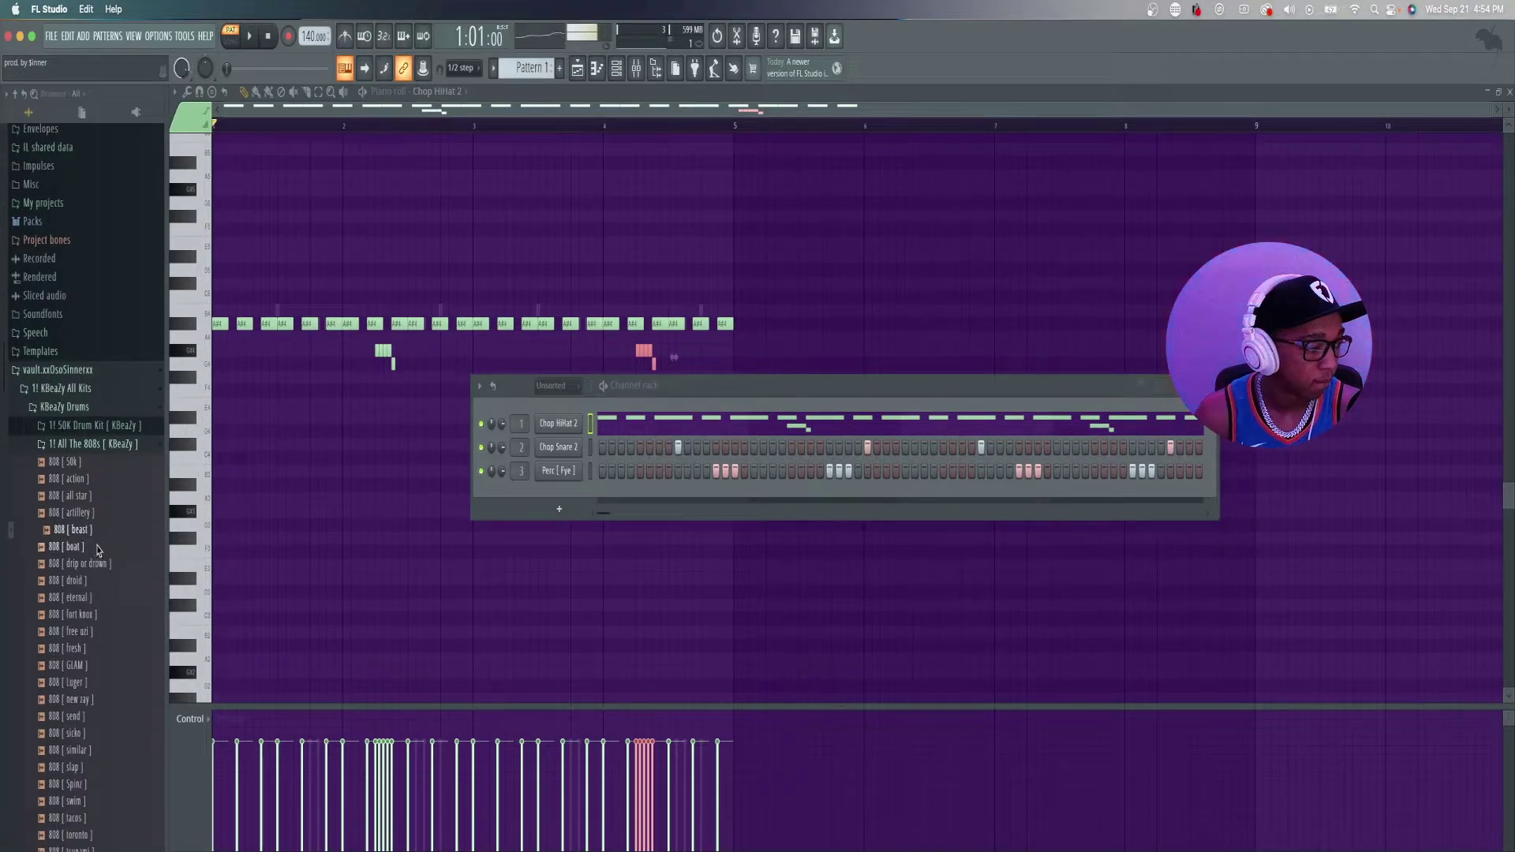
pyautogui.click(98, 515)
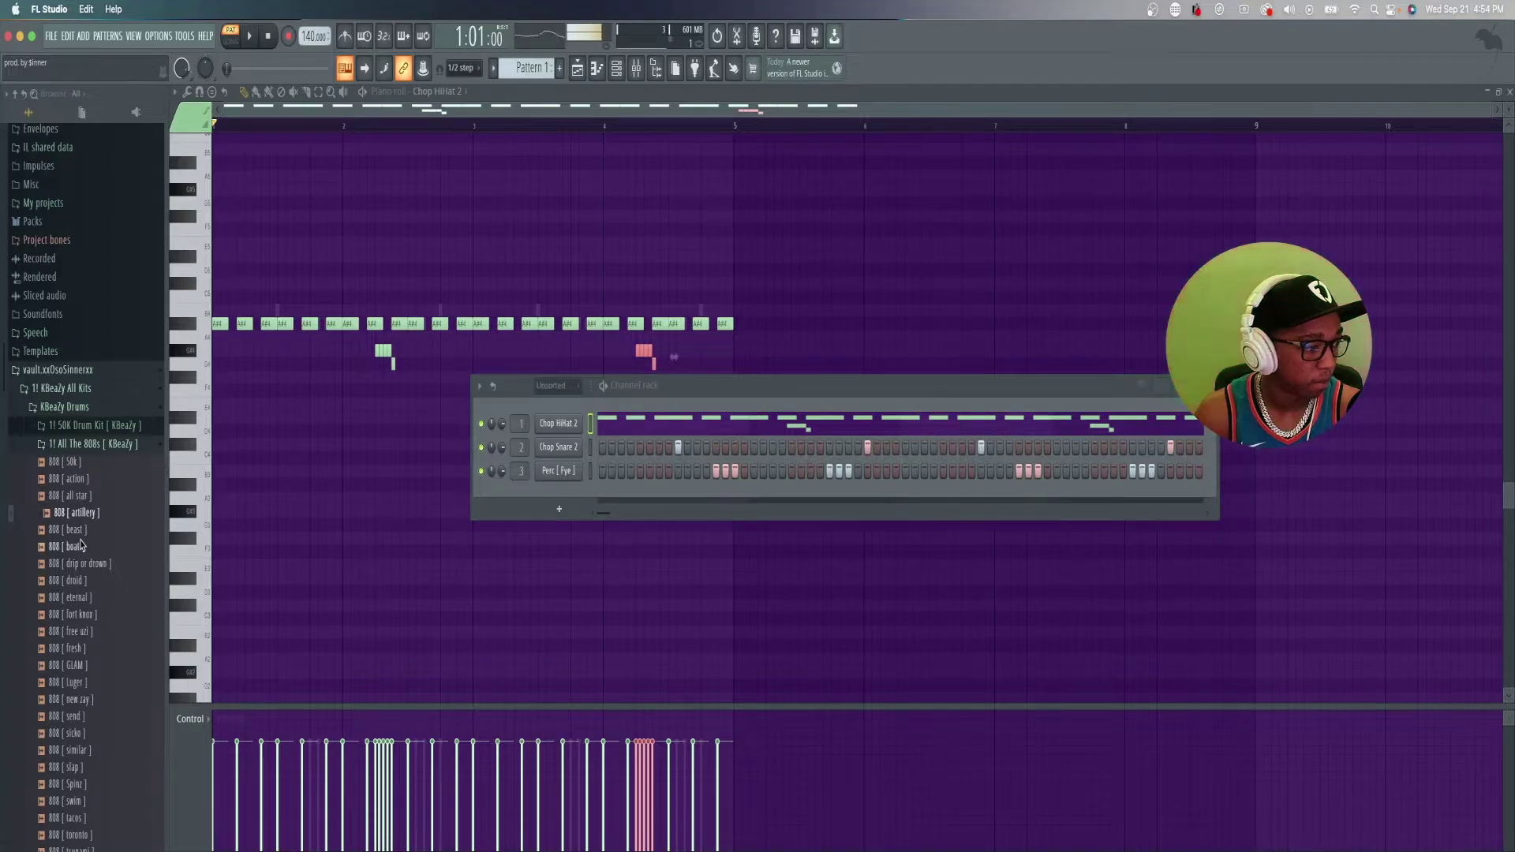
pyautogui.click(81, 533)
pyautogui.click(80, 548)
pyautogui.click(83, 564)
pyautogui.click(79, 581)
pyautogui.click(91, 615)
pyautogui.scroll(-9, 93, 585)
# - Audition the 808 samples from the end of the folder up to 808 [ tacos ] and back down to 808 [ warmth ]
pyautogui.click(98, 514)
pyautogui.press('Up')
pyautogui.press('Up')
pyautogui.press('Up')
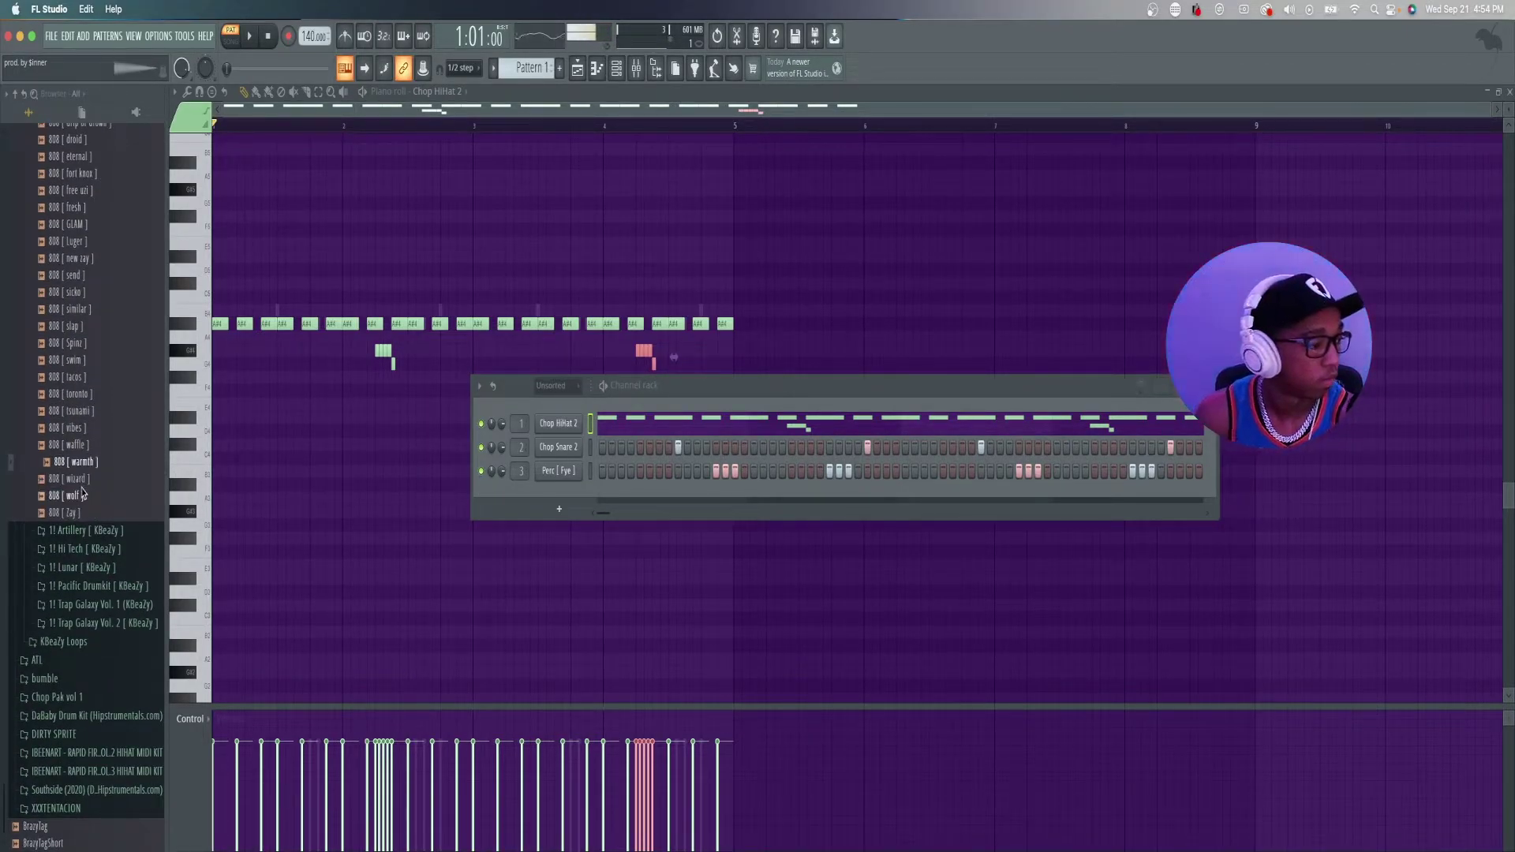
pyautogui.press('Up')
pyautogui.press('Up')
pyautogui.press('Up')
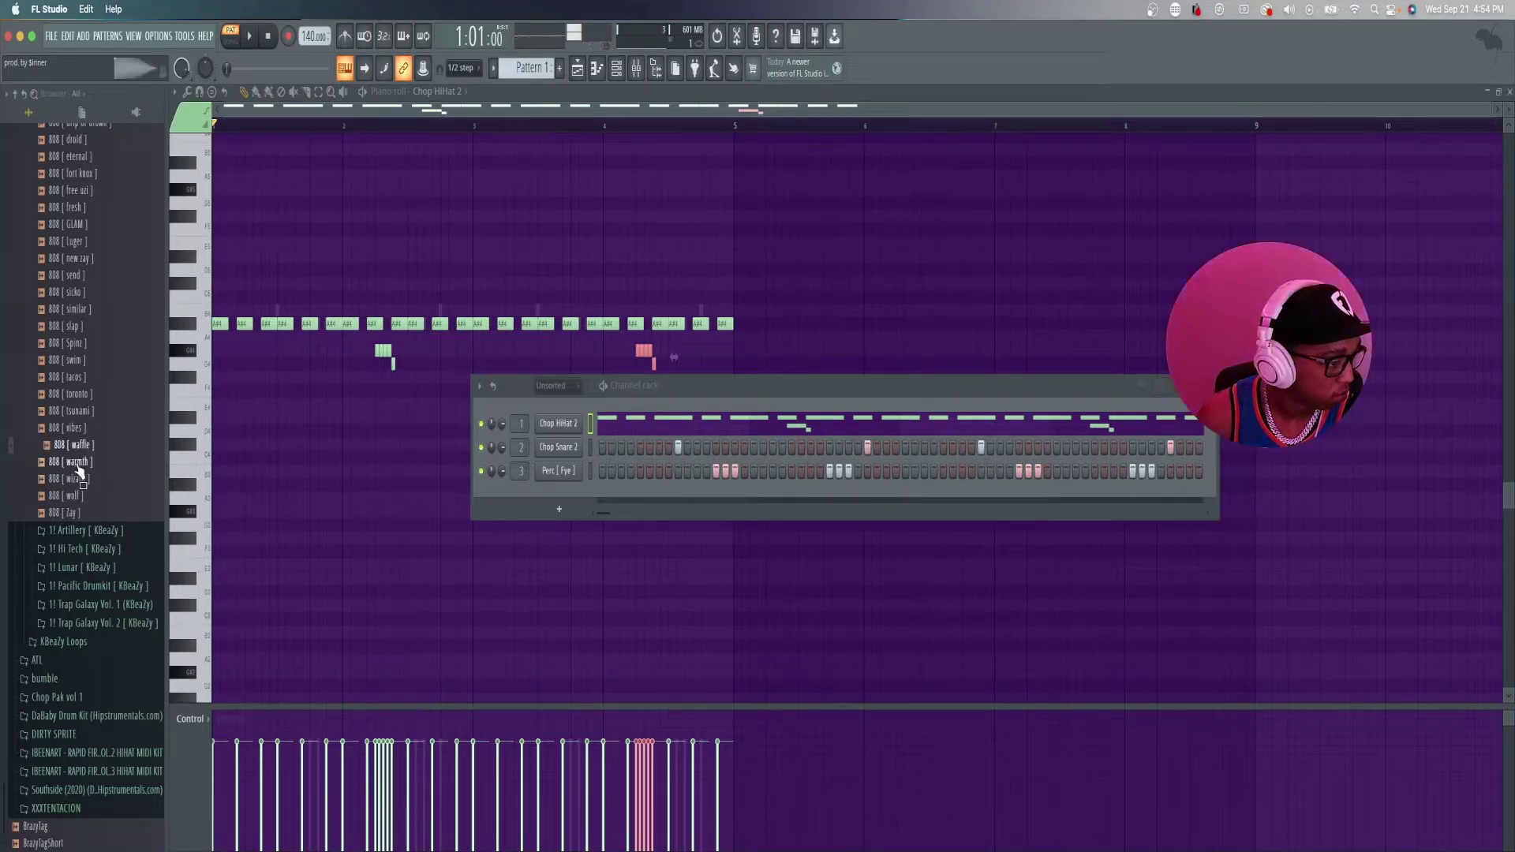
pyautogui.press('Up')
pyautogui.press('Up')
pyautogui.press('Up')
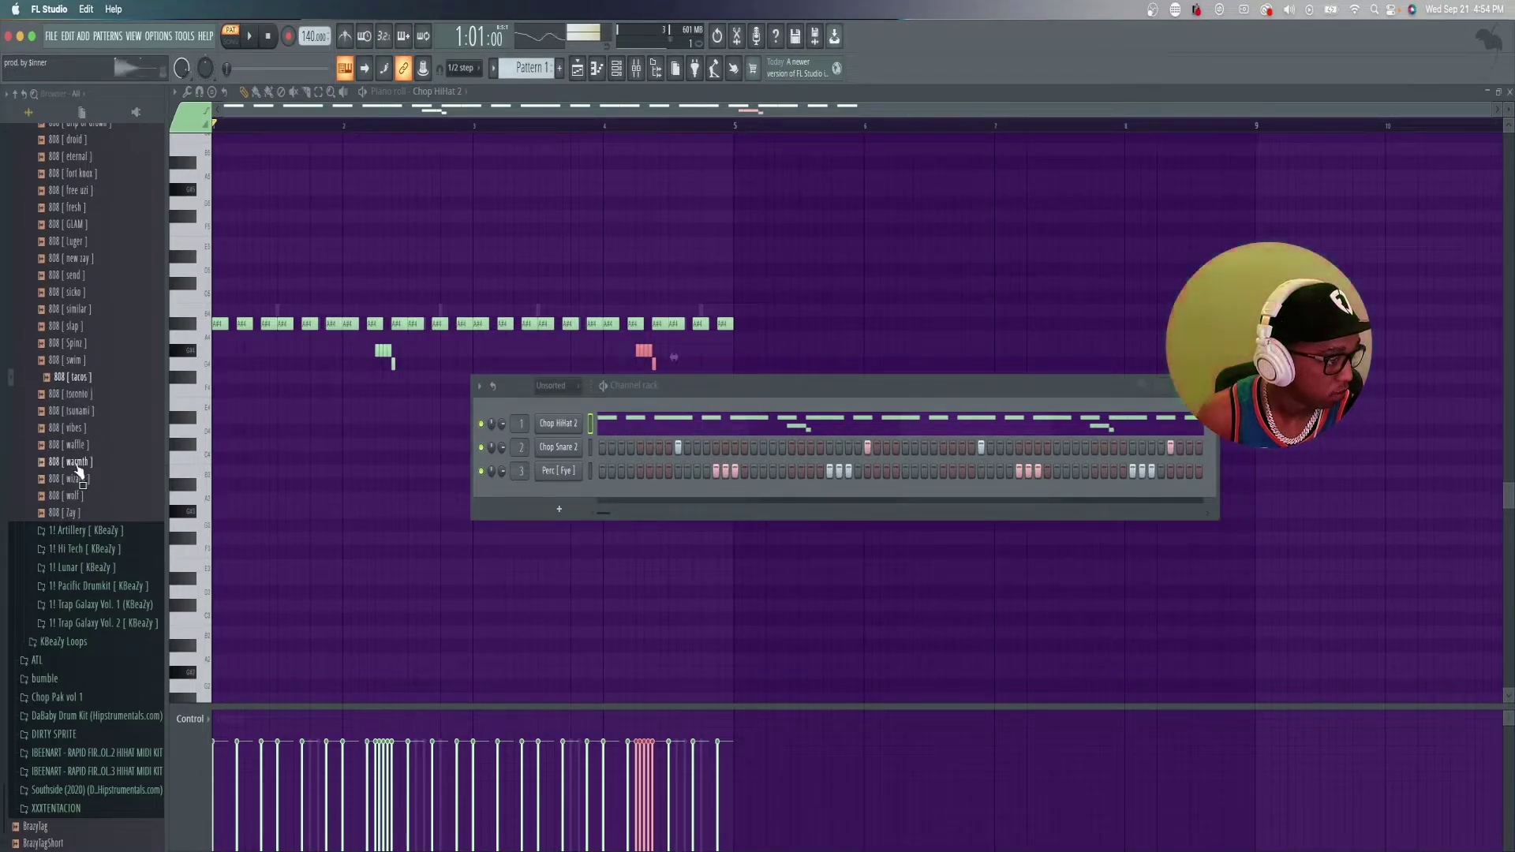
pyautogui.press('Down')
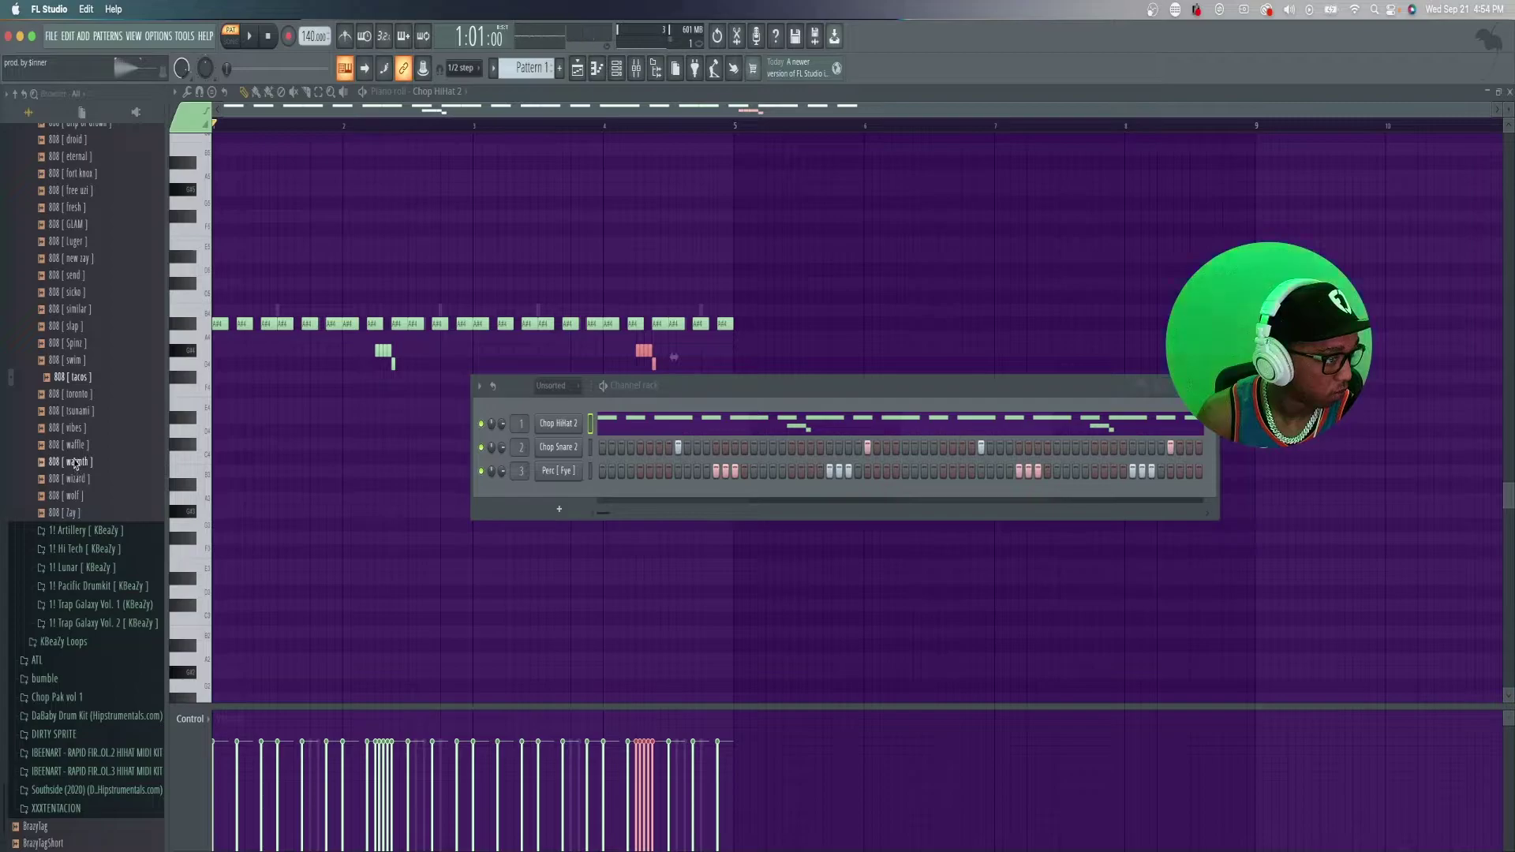
pyautogui.press('Down')
pyautogui.press('Down')
pyautogui.press('Down')
pyautogui.press('Down')
pyautogui.press('Down')
# - Add 808 [ warmth ] as a channel on mixer track 4, place a short note at the start of bar 1, and play it
pyautogui.rightClick(79, 465)
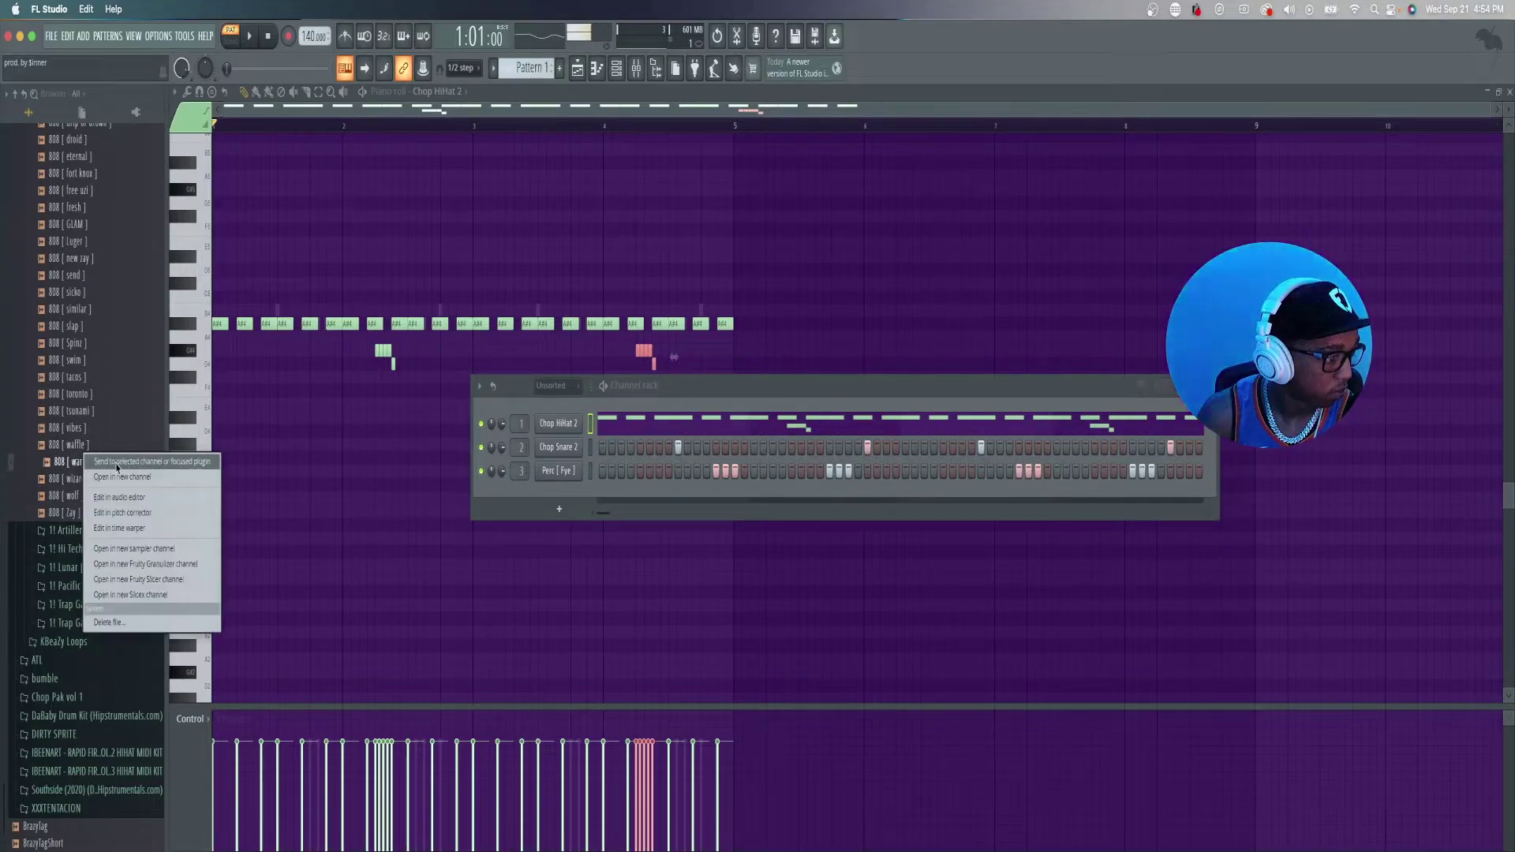
pyautogui.click(118, 472)
pyautogui.click(575, 232)
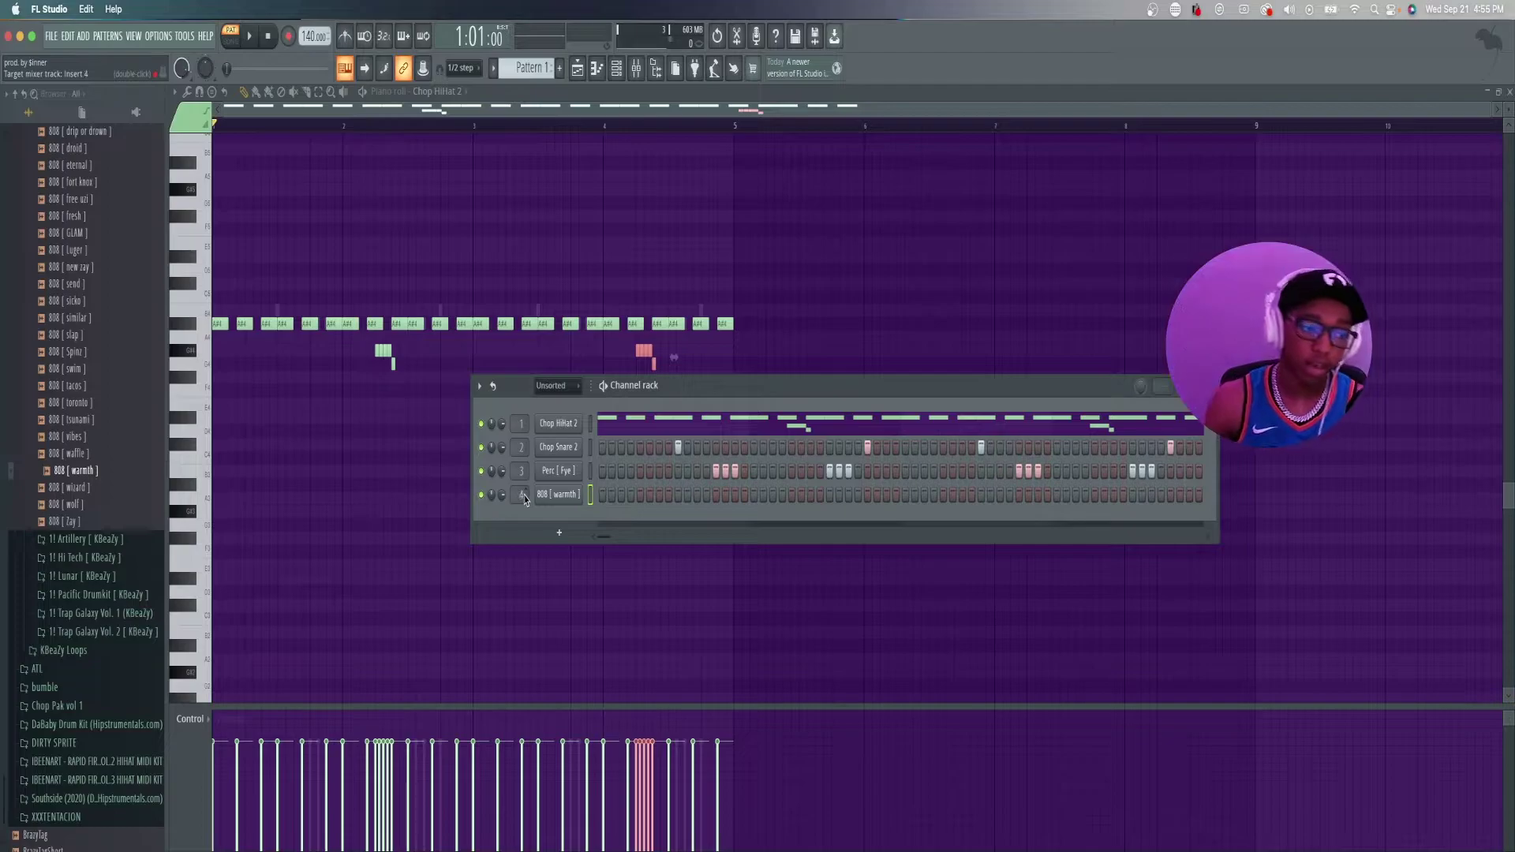
pyautogui.rightClick(576, 494)
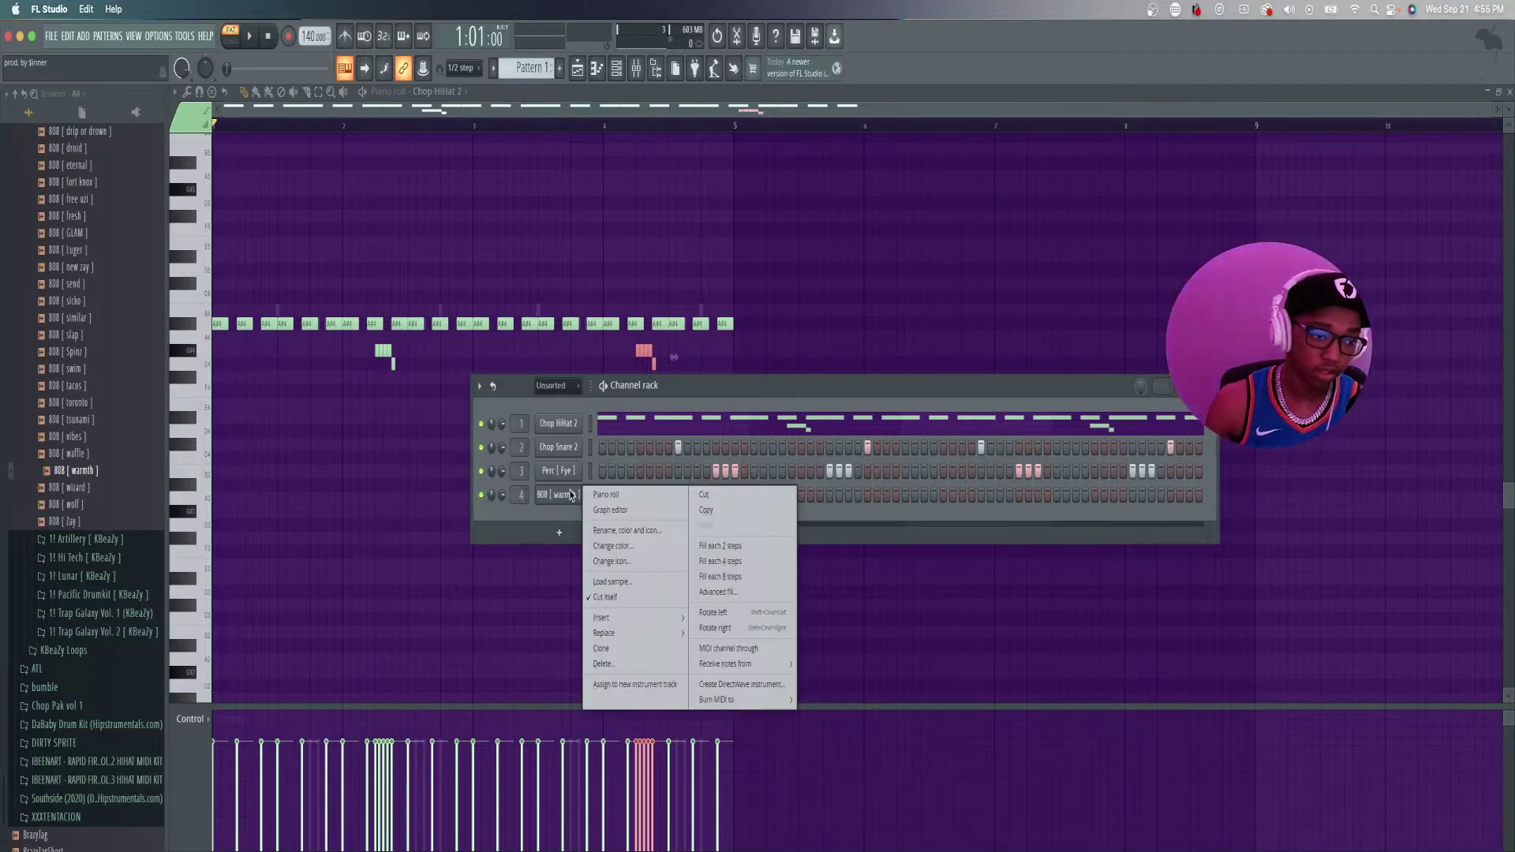
pyautogui.click(629, 494)
pyautogui.moveTo(191, 314); pyautogui.dragTo(197, 274)
pyautogui.press('space')
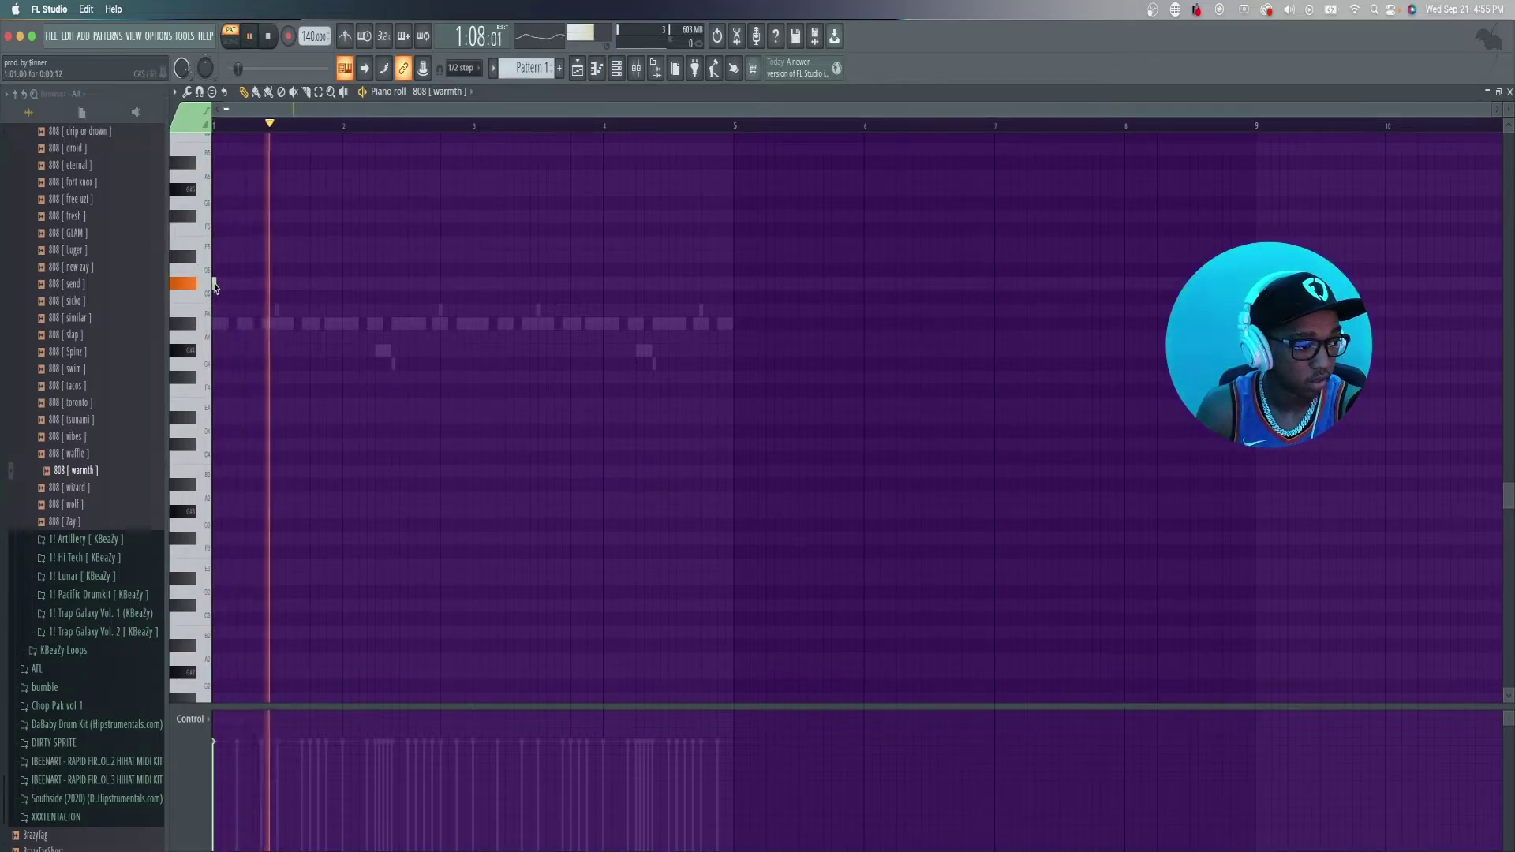
# - Examine the 808 [ warmth ] channel's sample and volume envelope settings, and return to its piano roll
pyautogui.click(615, 73)
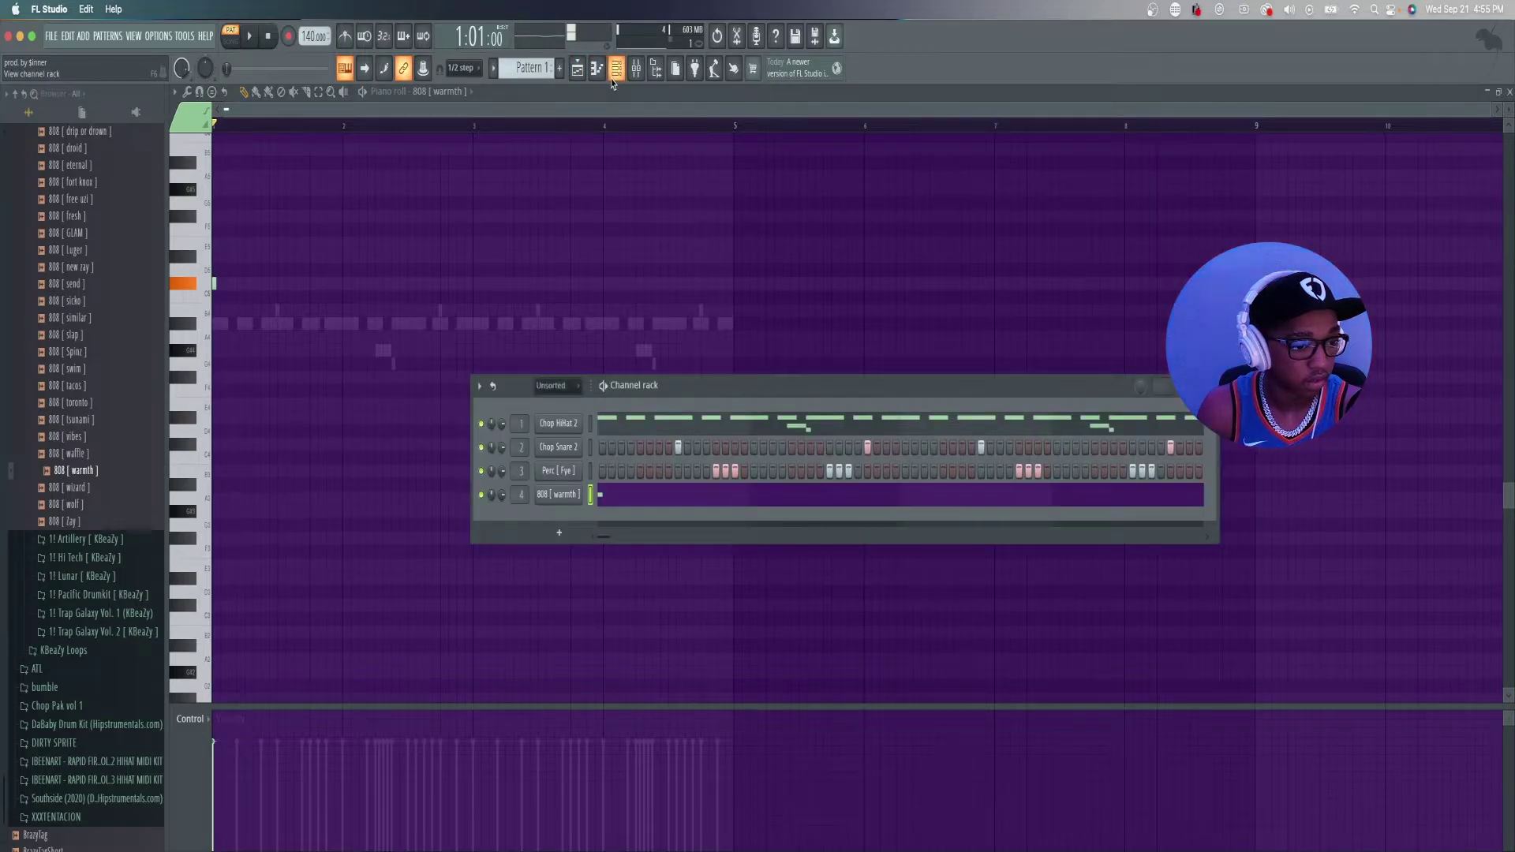
pyautogui.click(574, 496)
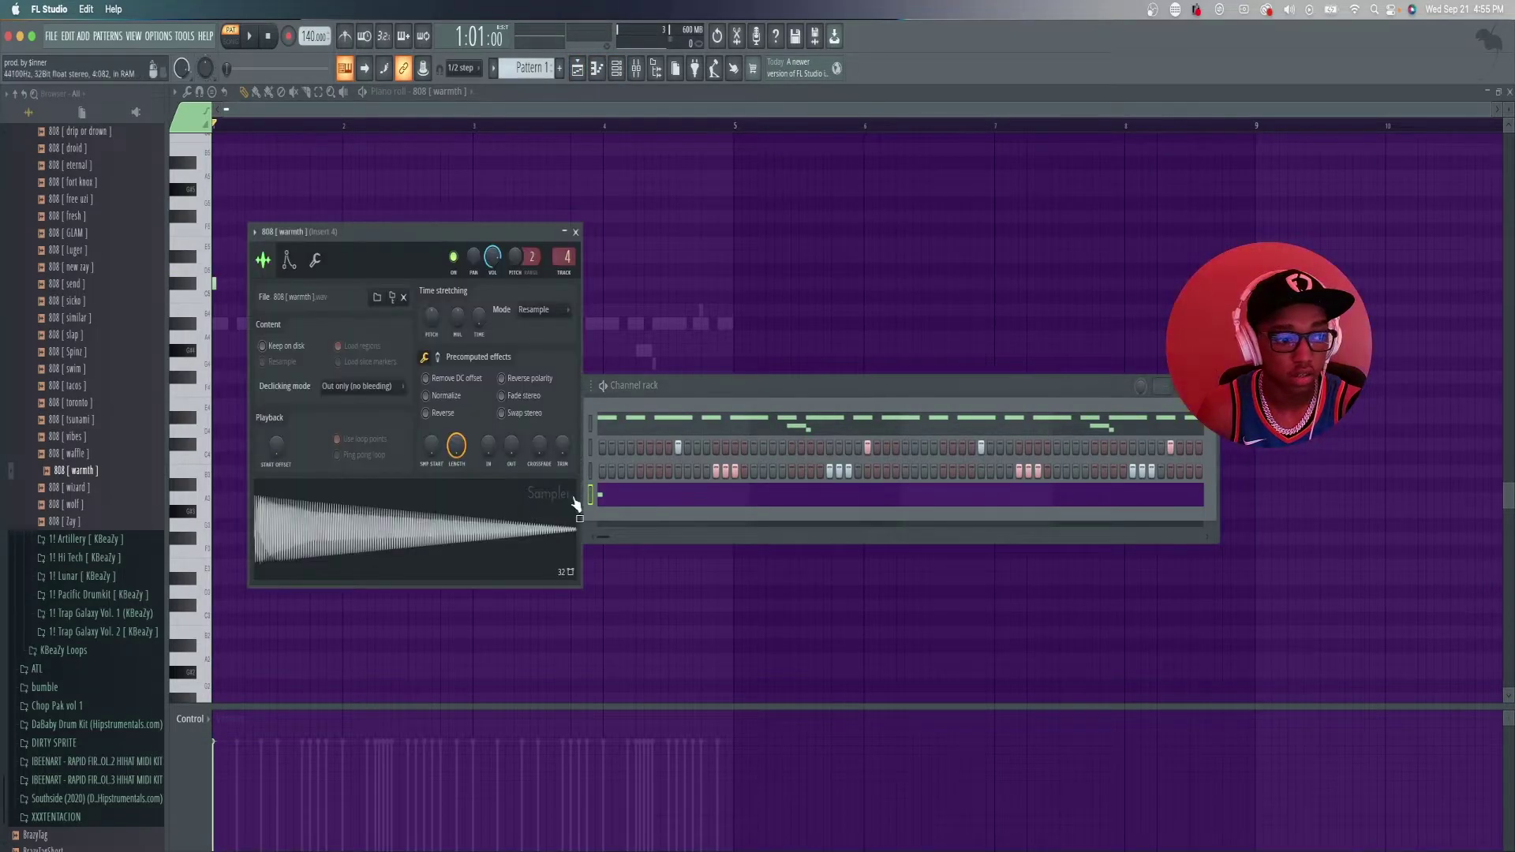
pyautogui.click(292, 261)
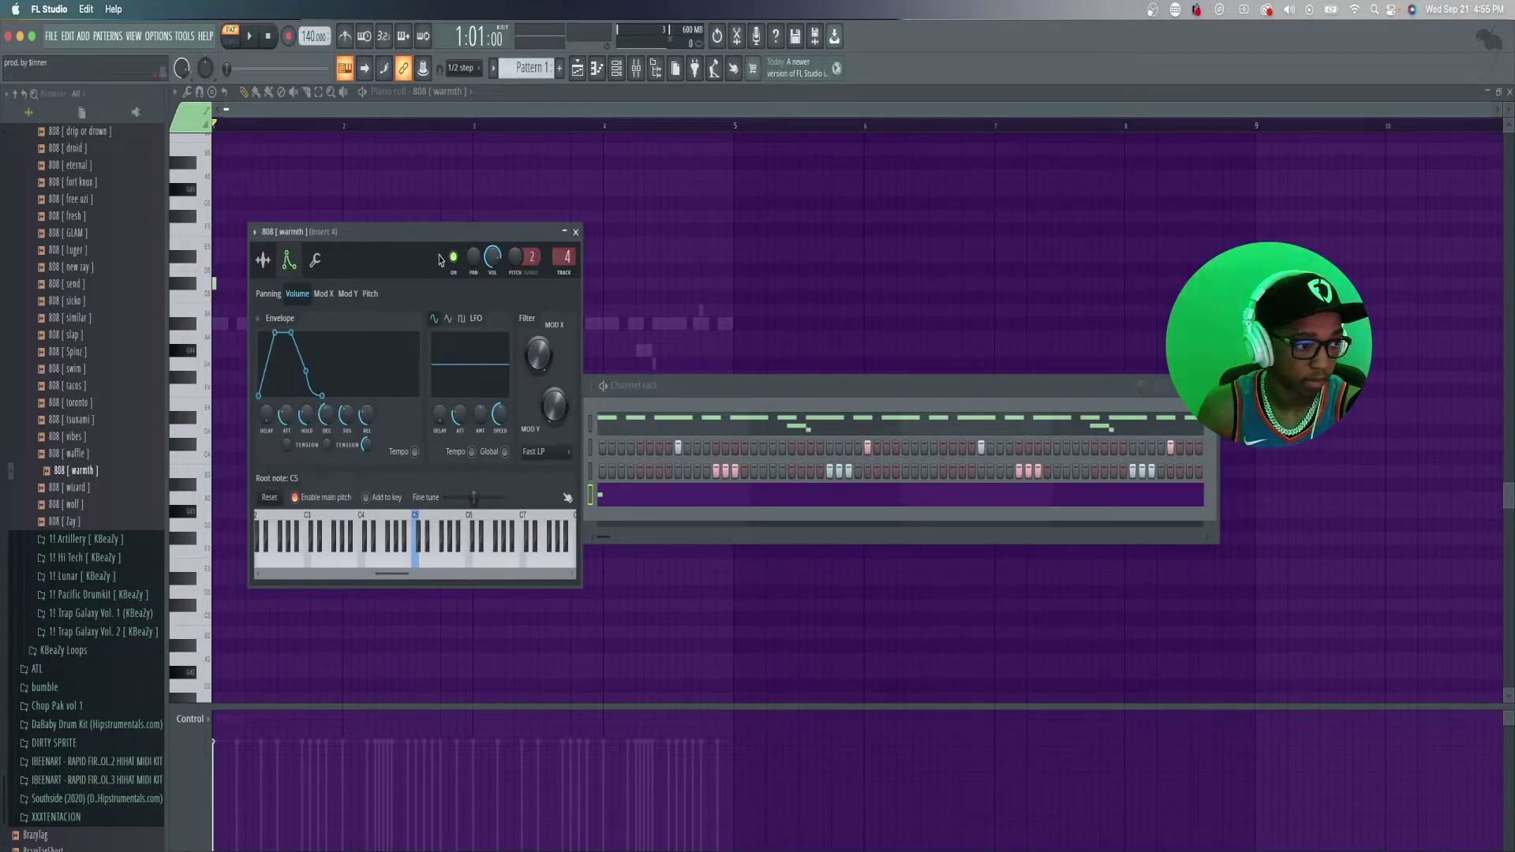
pyautogui.click(576, 232)
pyautogui.press('F6')
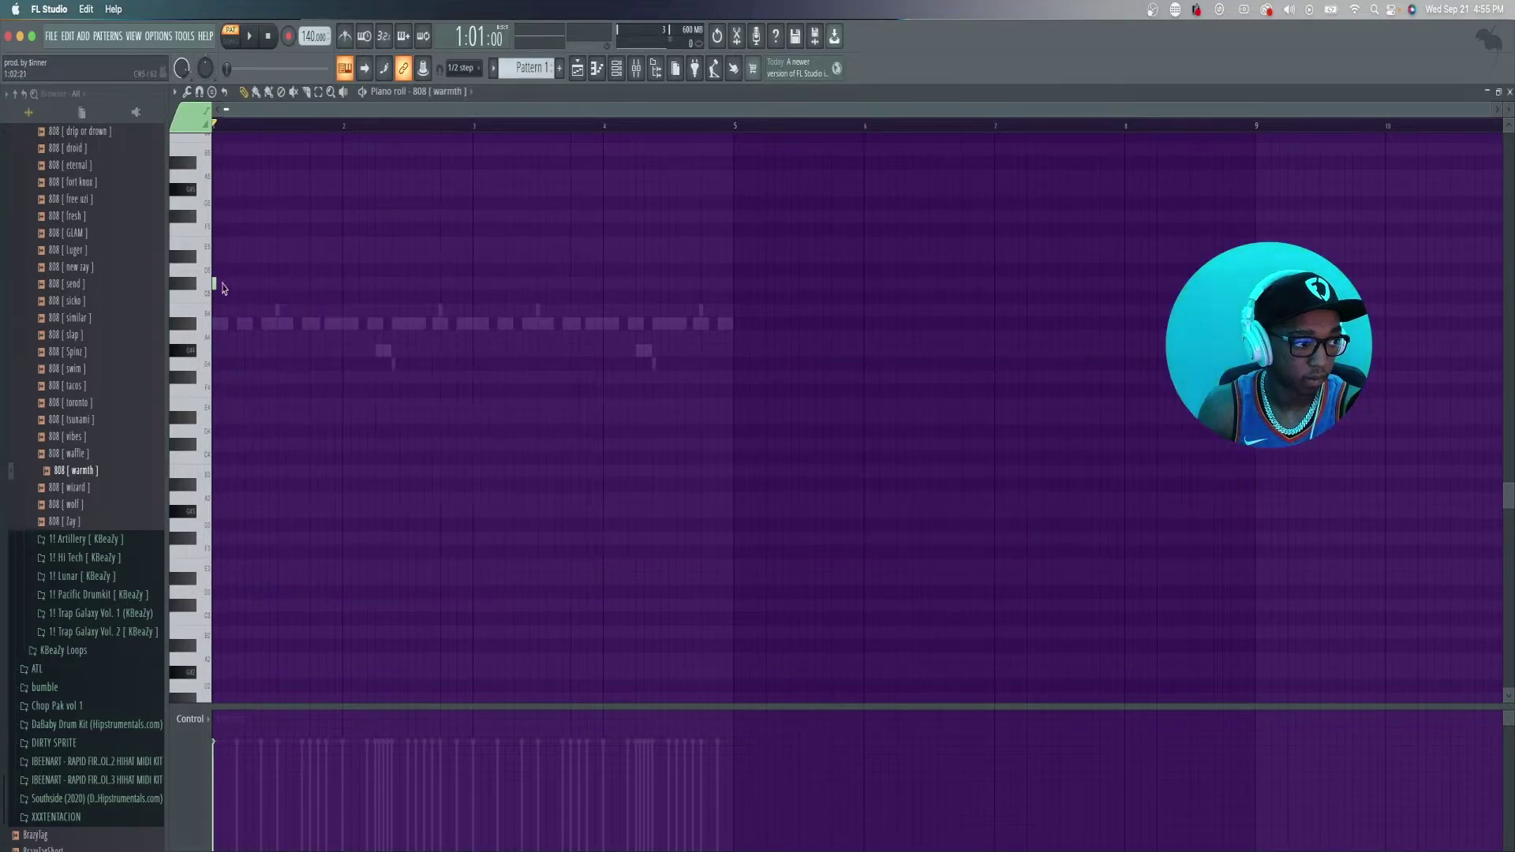
# - Delete the 808 [ warmth ] channel from the channel rack
pyautogui.click(617, 68)
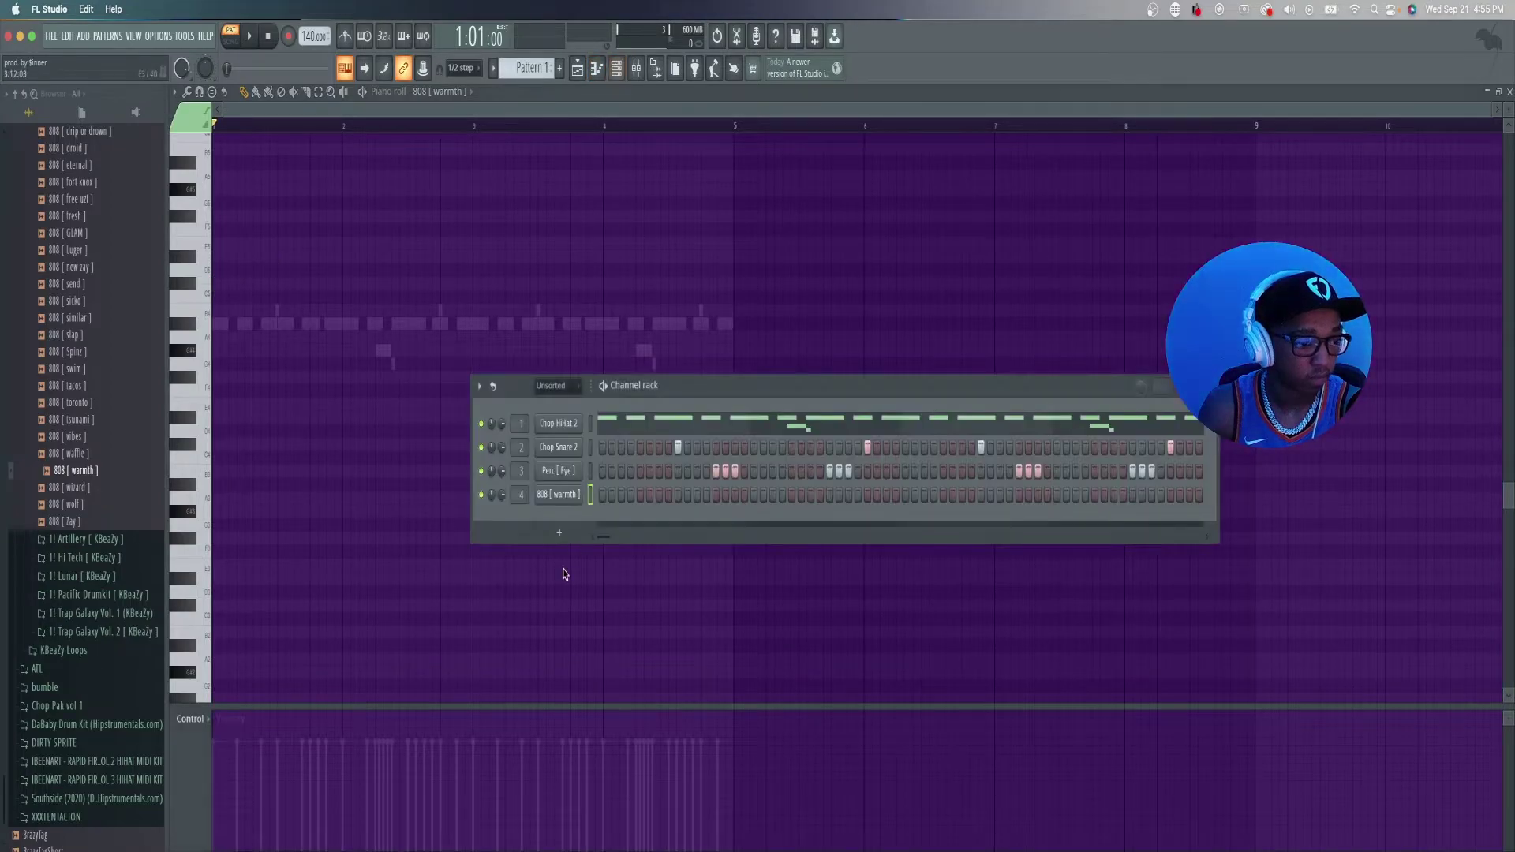
pyautogui.rightClick(558, 496)
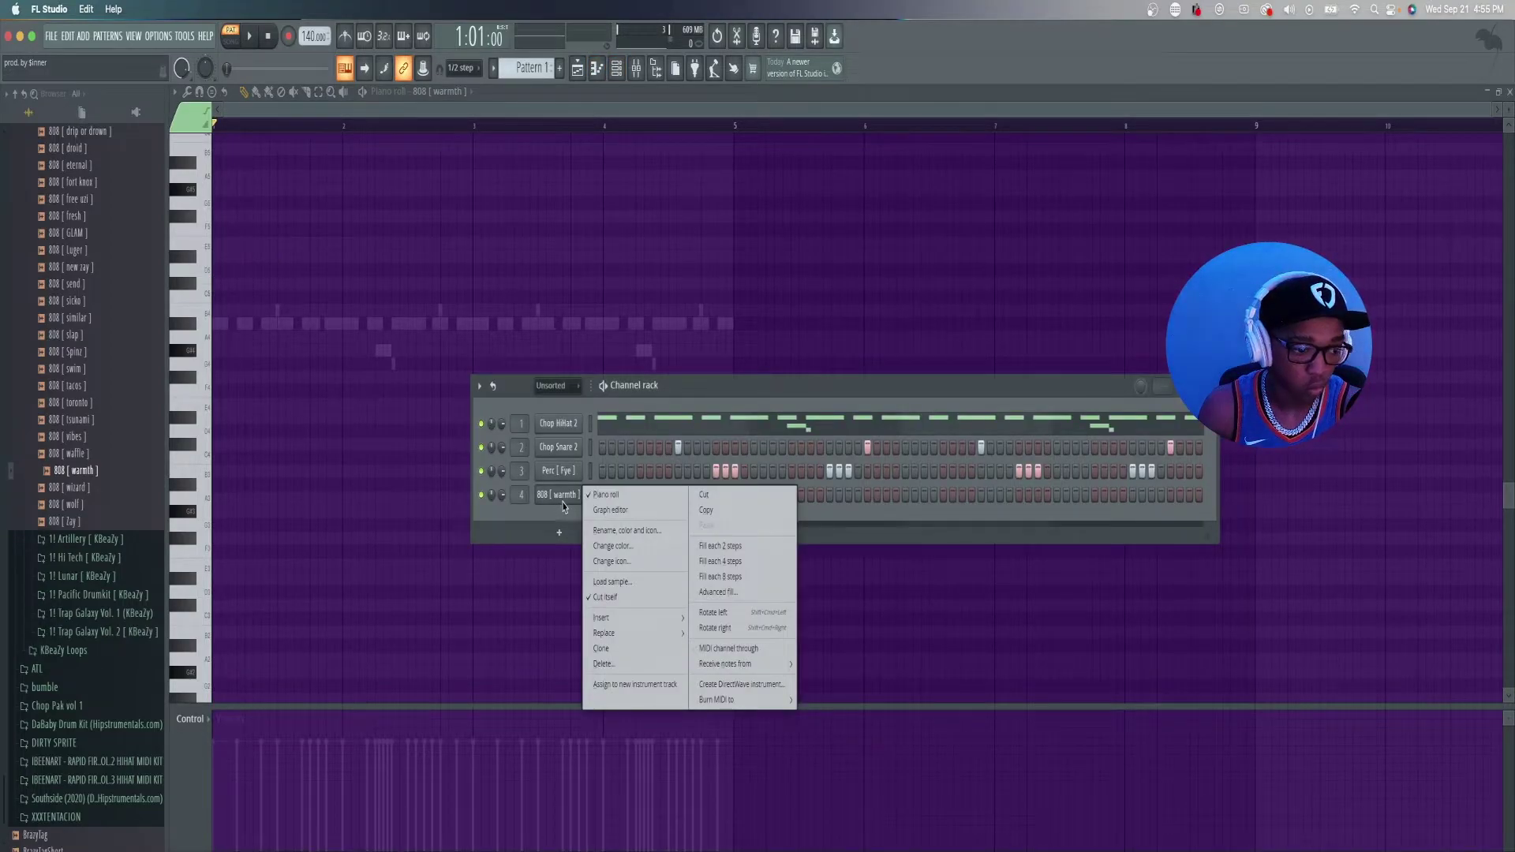
pyautogui.click(630, 665)
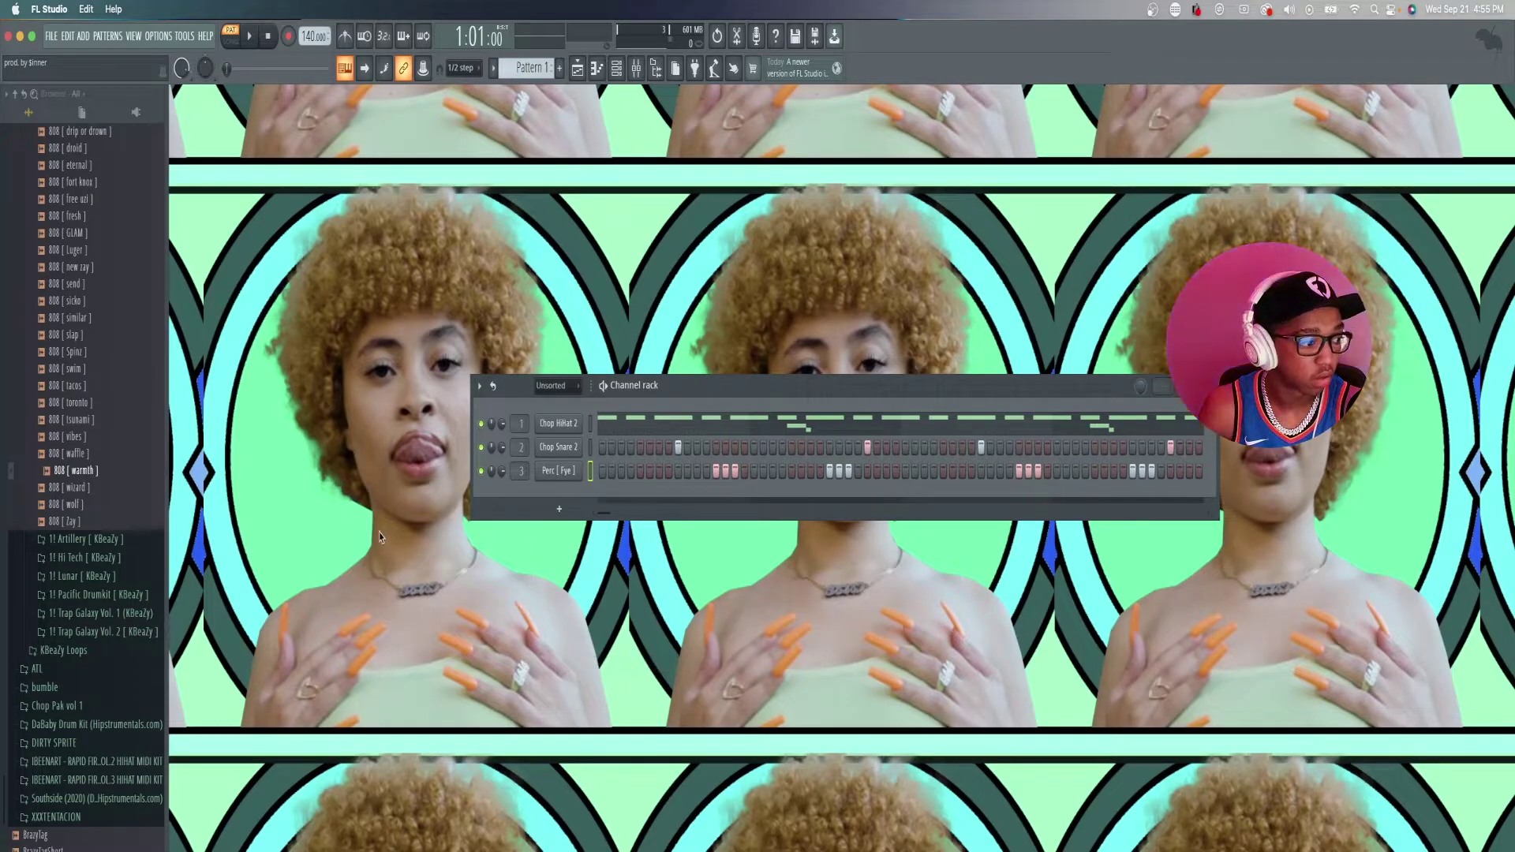
# - Collapse the All The 808s folder, expand the Kicks folder of the Hi Tech kit and audition its kick samples
pyautogui.scroll(5, 63, 442)
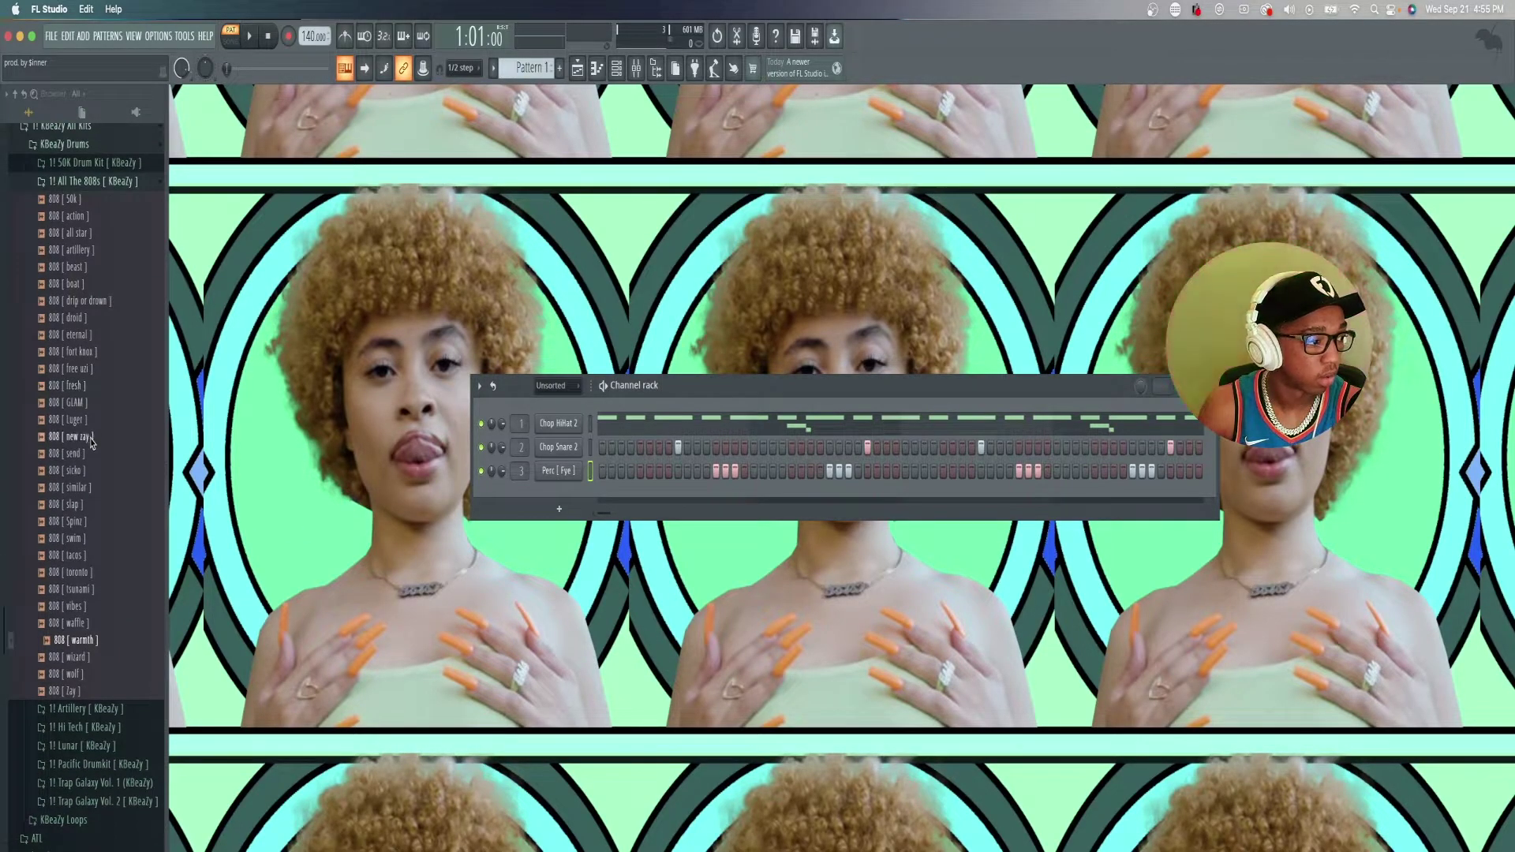
pyautogui.scroll(5, 87, 390)
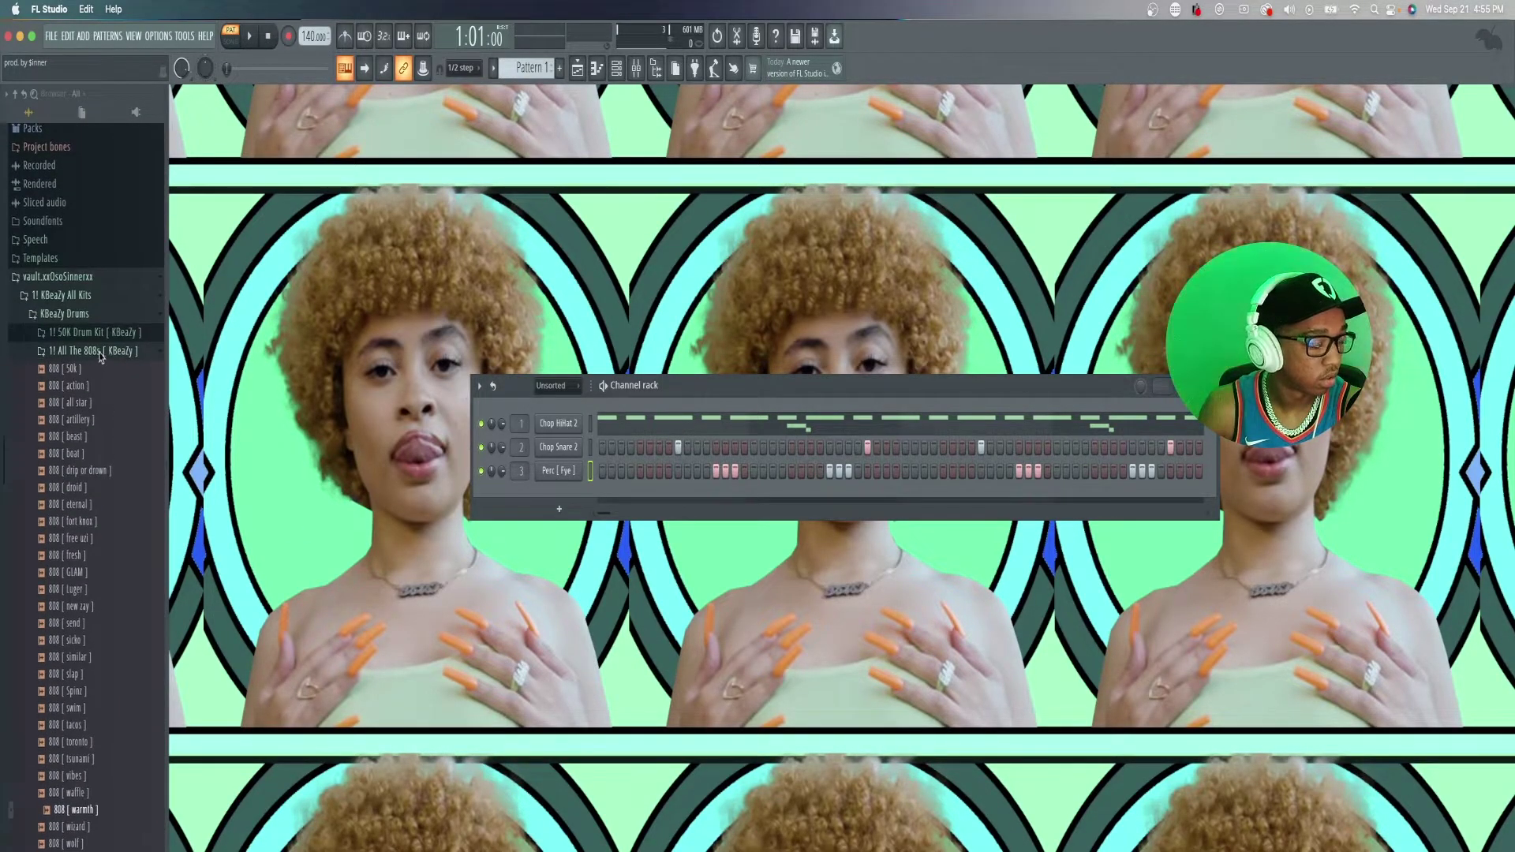
pyautogui.click(99, 356)
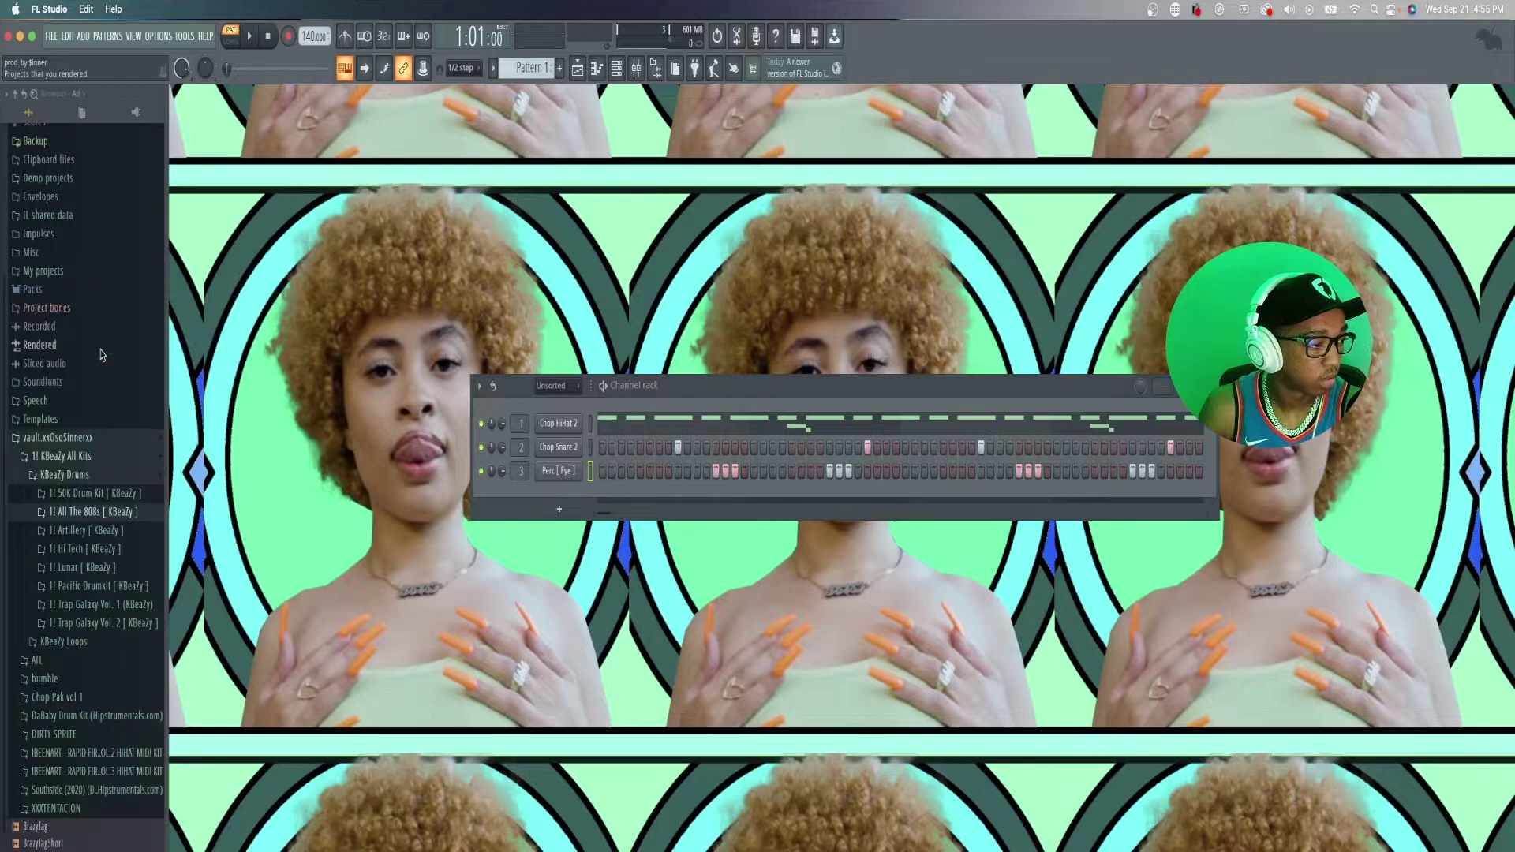
pyautogui.click(123, 553)
pyautogui.click(122, 628)
pyautogui.click(101, 574)
pyautogui.click(111, 625)
pyautogui.click(111, 641)
pyautogui.click(108, 608)
pyautogui.click(104, 591)
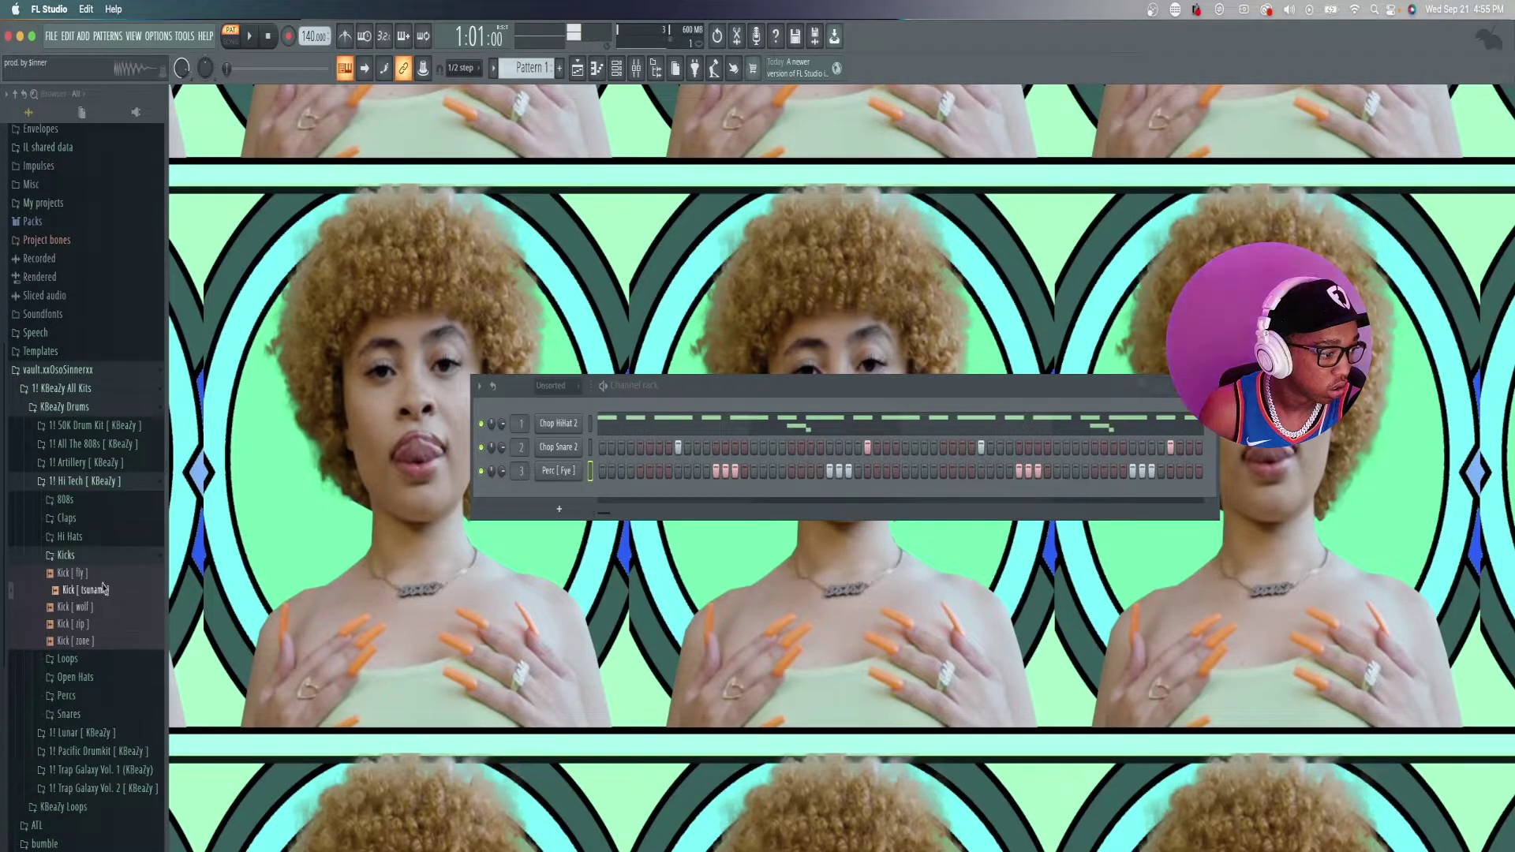
pyautogui.click(101, 574)
# - Add Kick [ fly ] as a new channel on mixer track 4, close its sampler window and open the playlist
pyautogui.rightClick(102, 580)
pyautogui.click(134, 572)
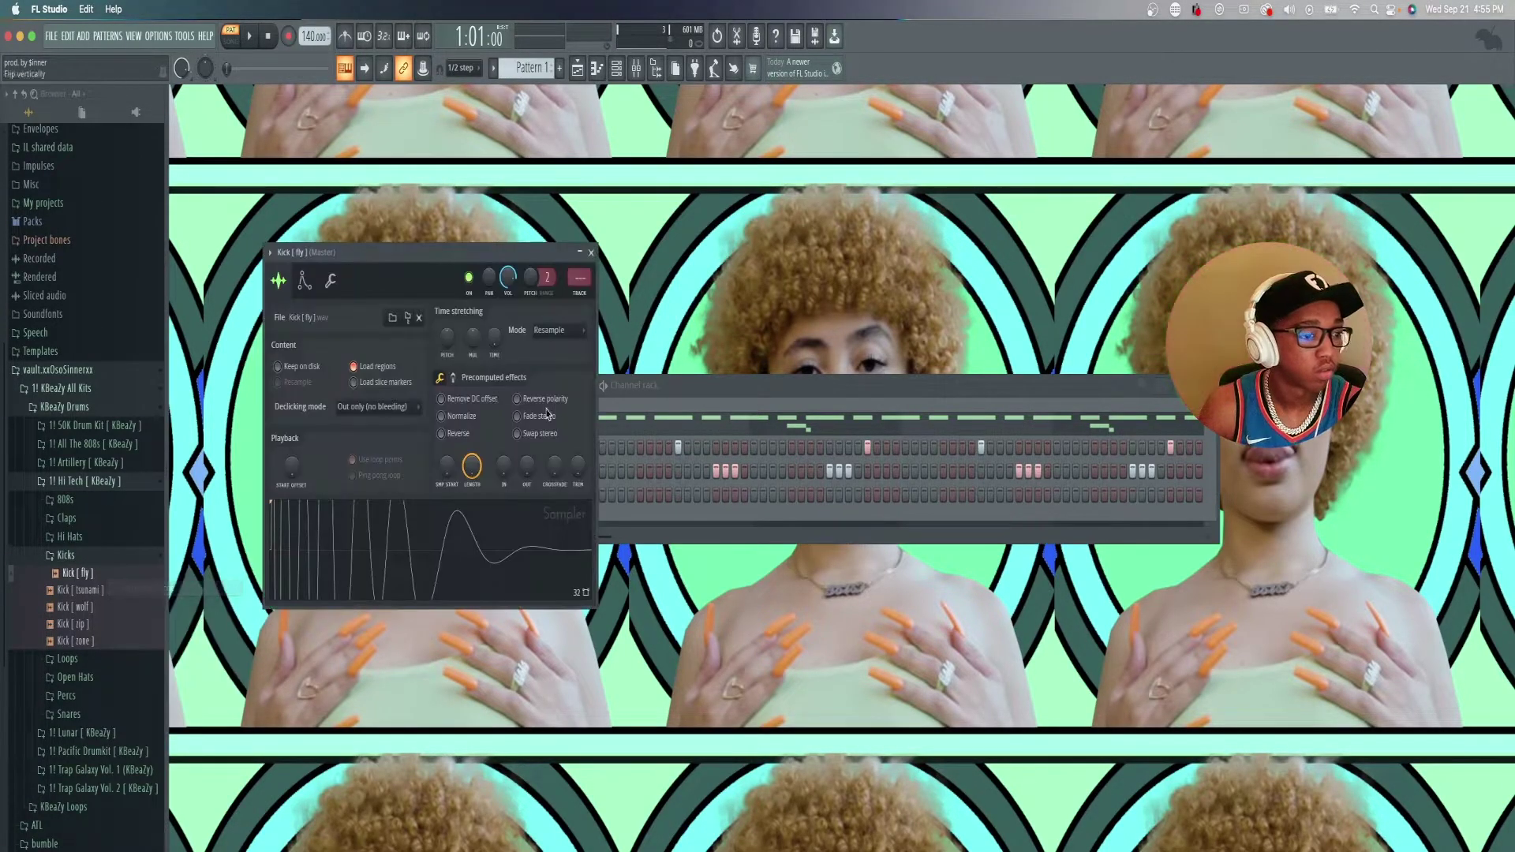
pyautogui.click(590, 248)
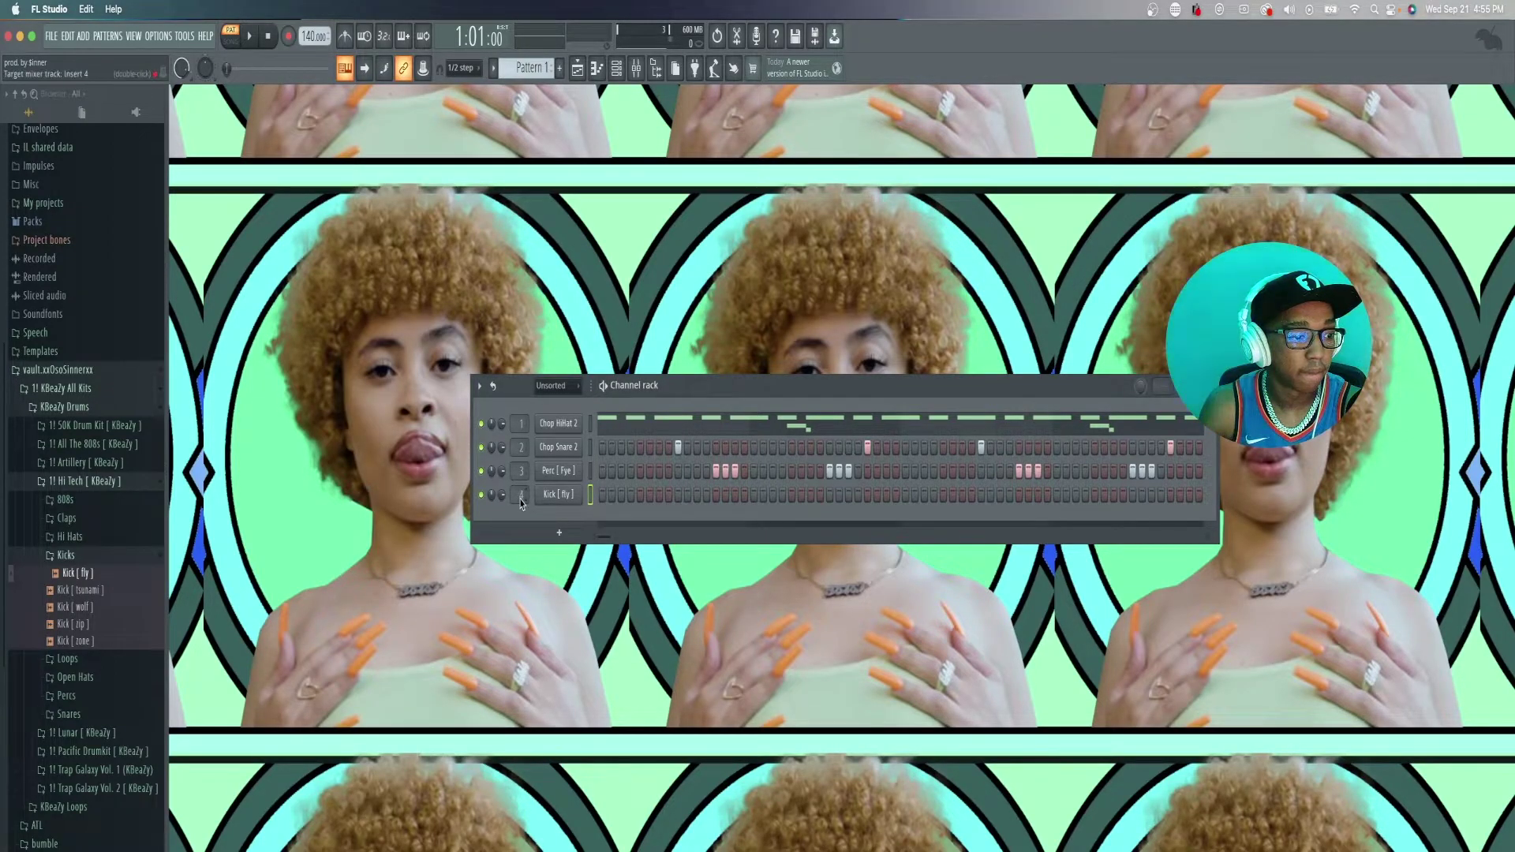
pyautogui.click(577, 69)
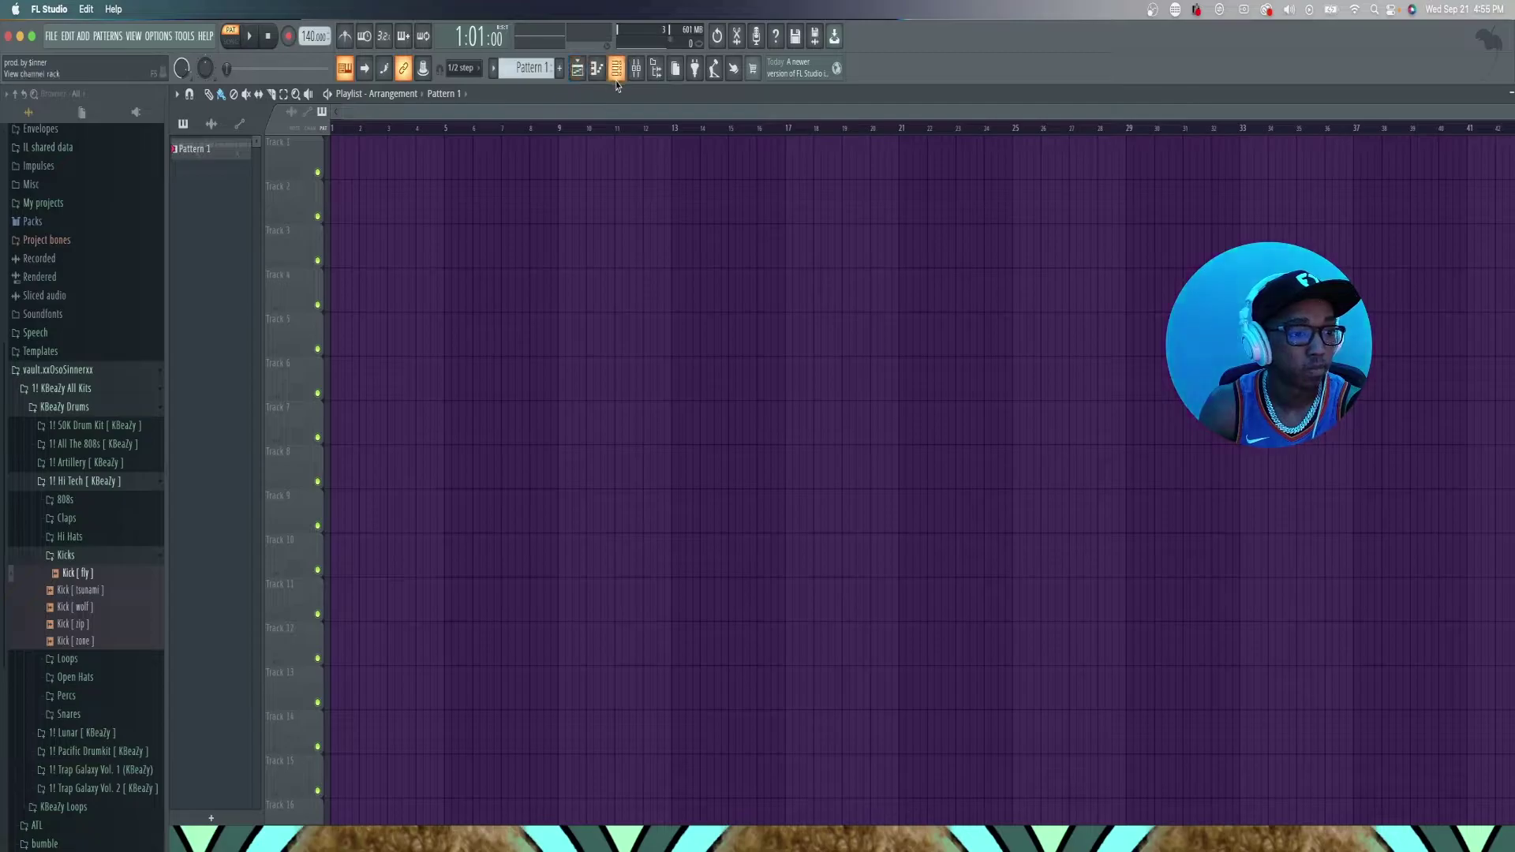
# - Show the channel rack over the piano roll of the Kick [ fly ] channel
pyautogui.doubleClick(697, 95)
pyautogui.doubleClick(767, 95)
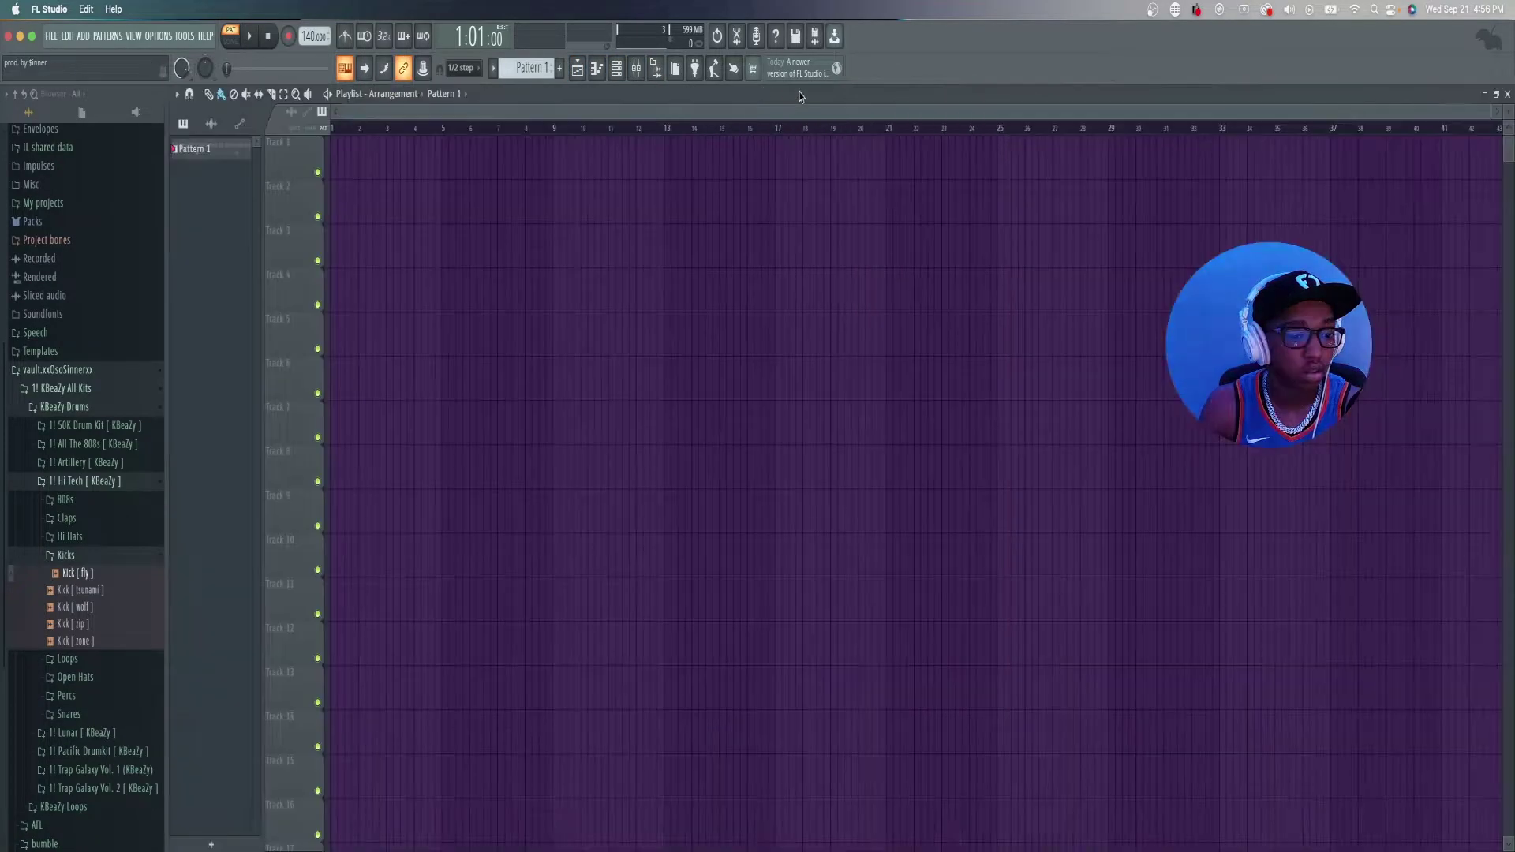
pyautogui.click(616, 69)
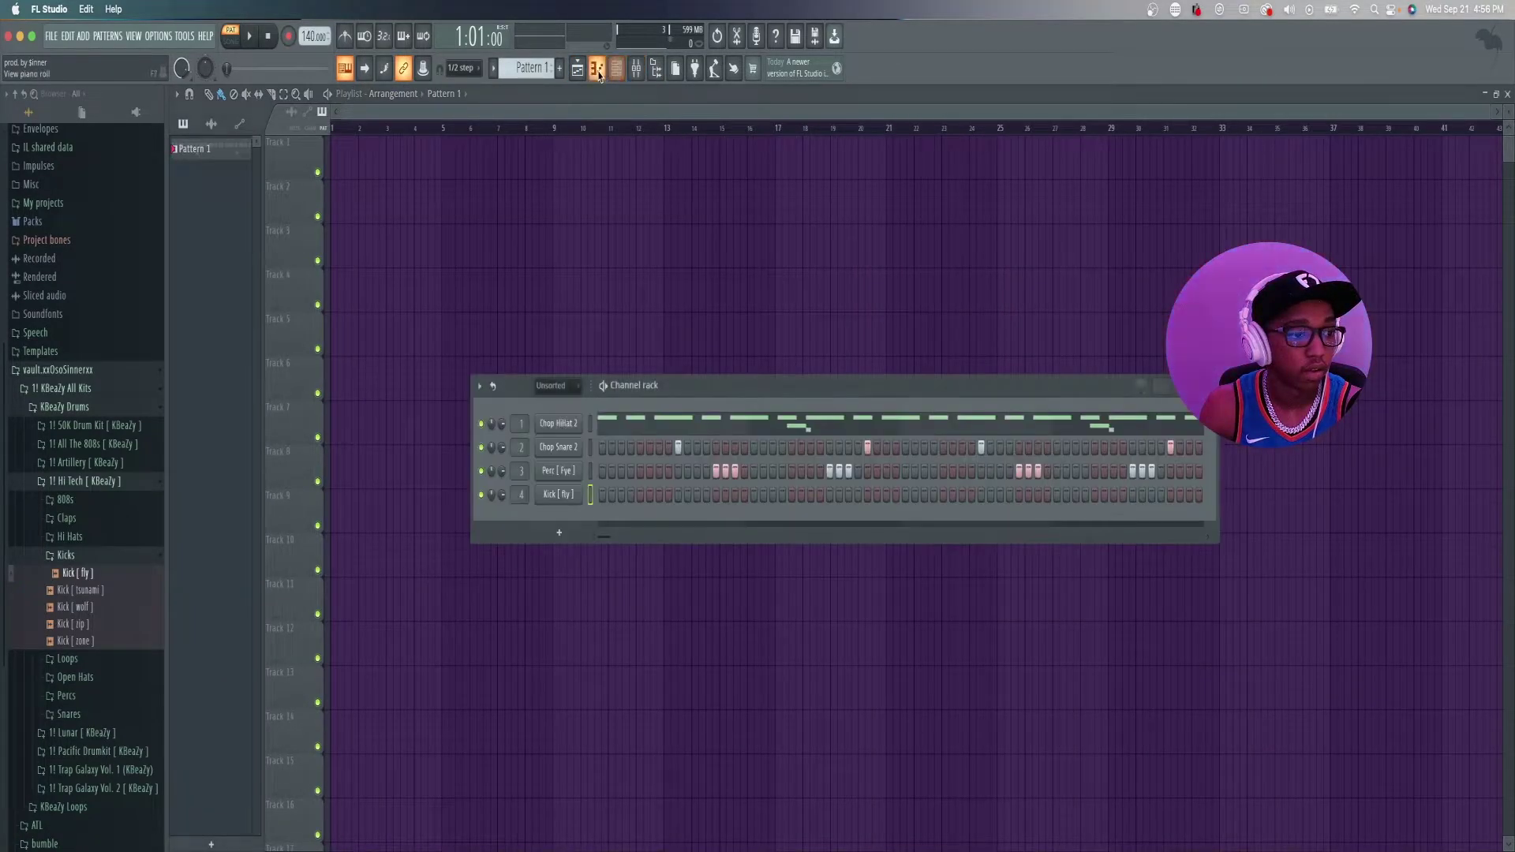
pyautogui.click(597, 68)
pyautogui.click(617, 68)
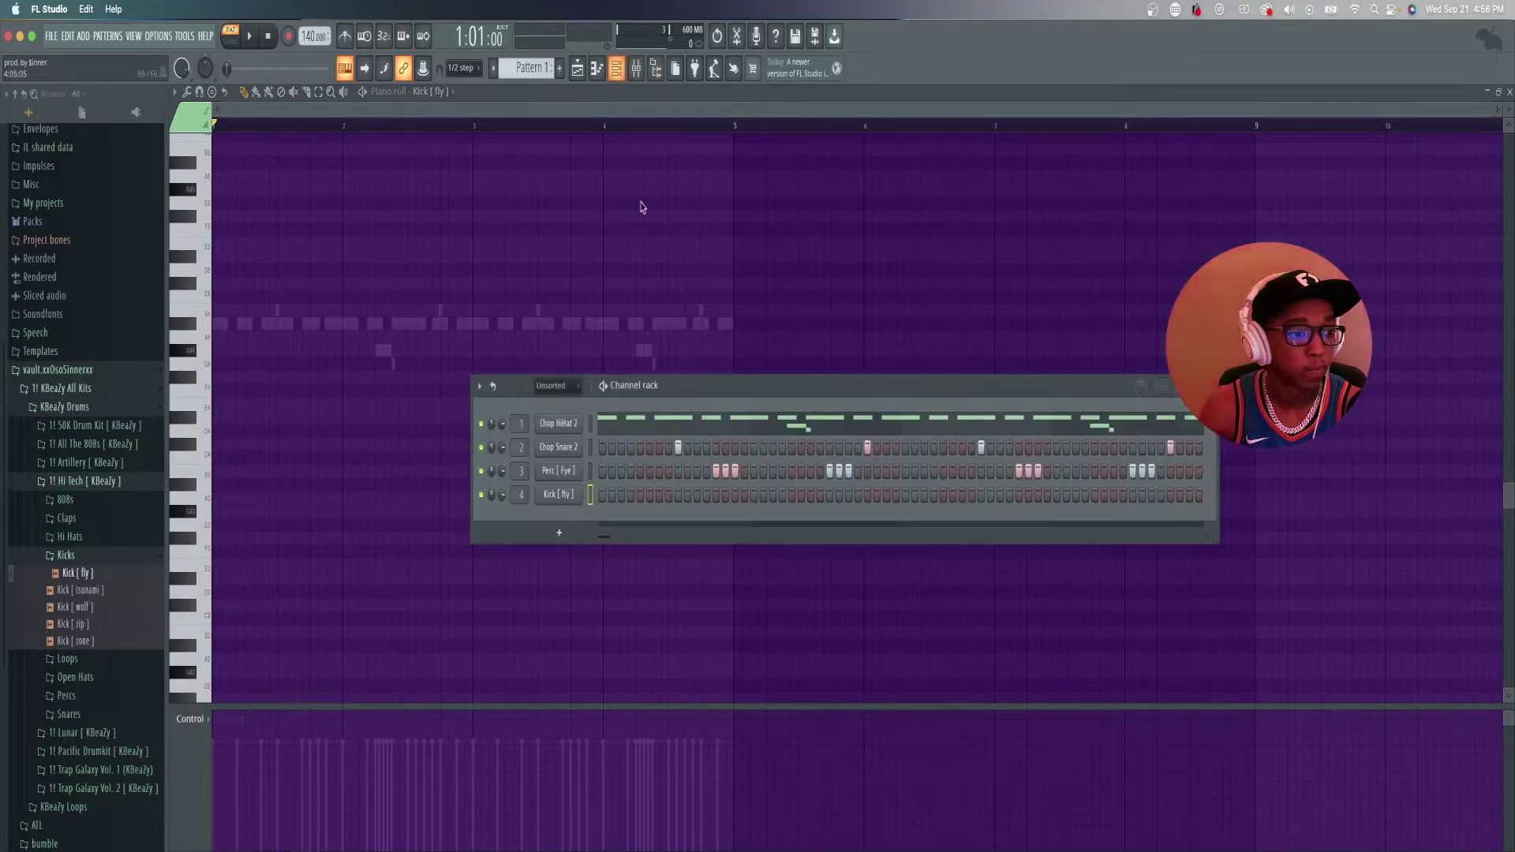
# - Place Kick [ fly ] hits on steps 1, 25, 29 and 33 while the pattern plays
pyautogui.press('space')
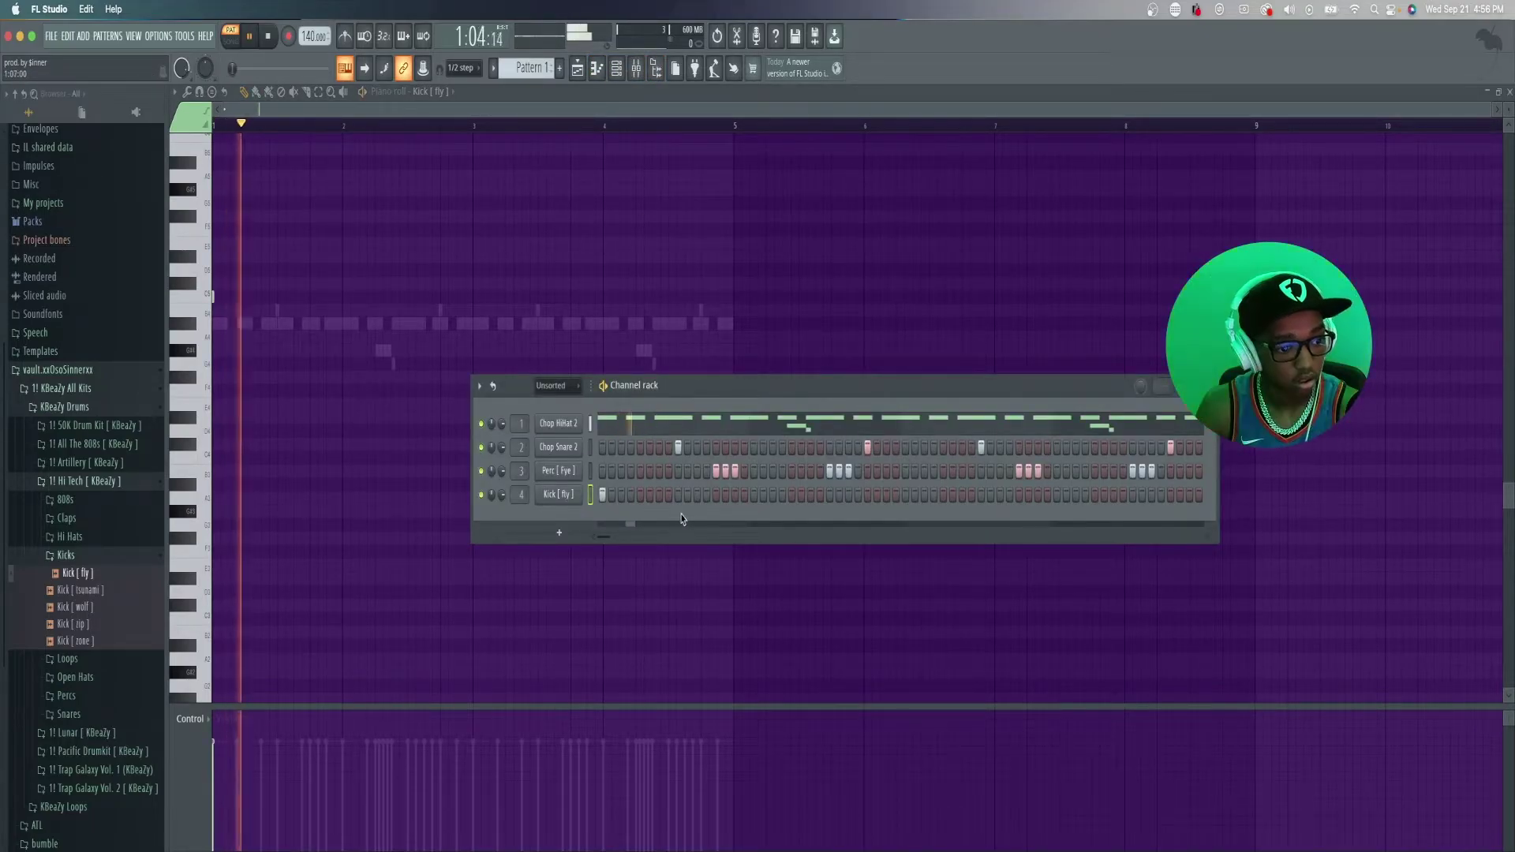
pyautogui.click(810, 495)
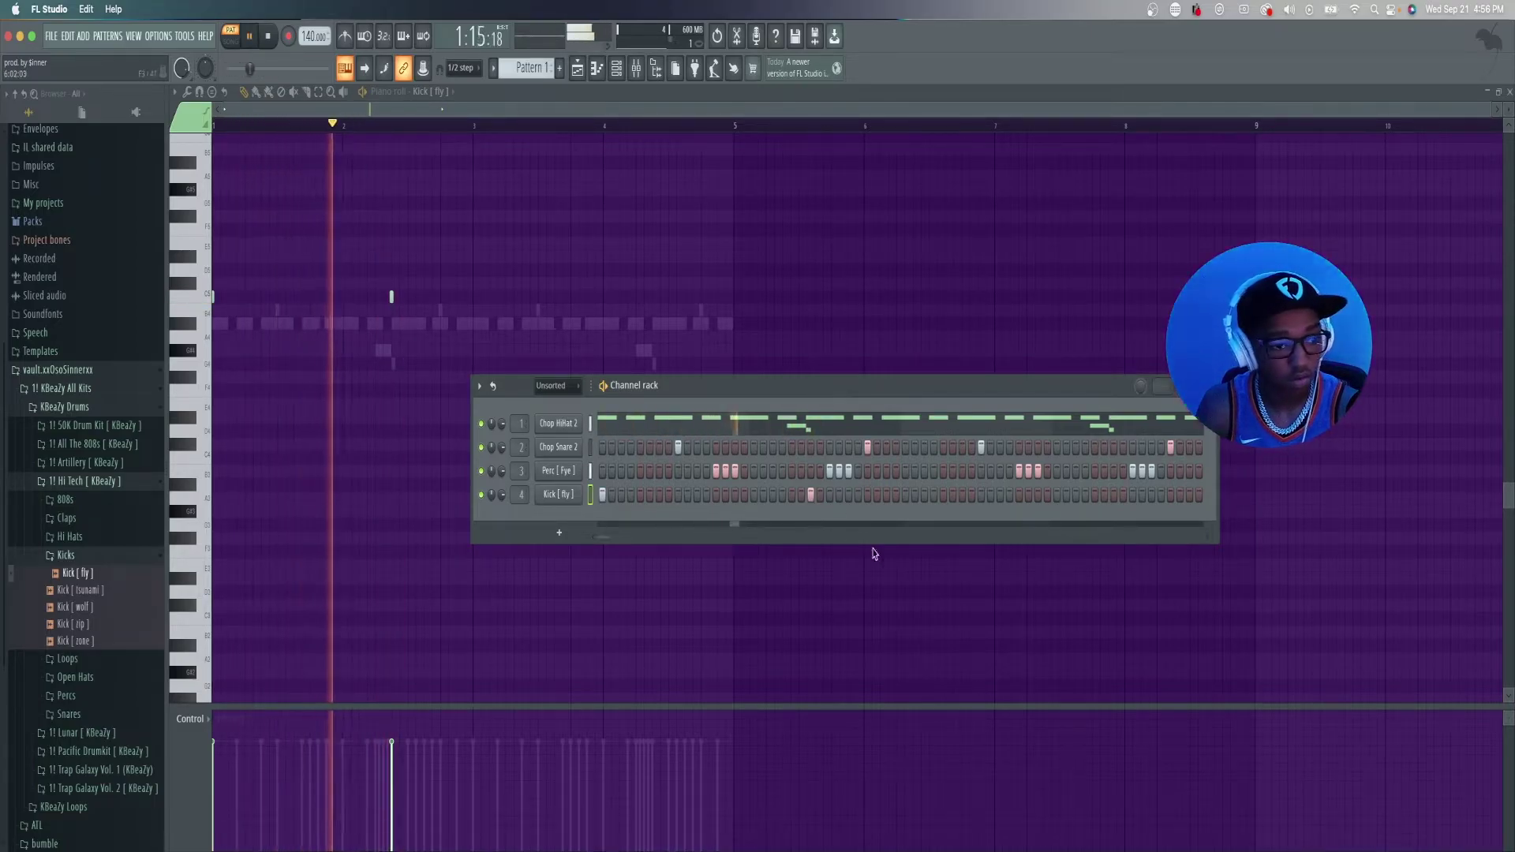
pyautogui.click(868, 495)
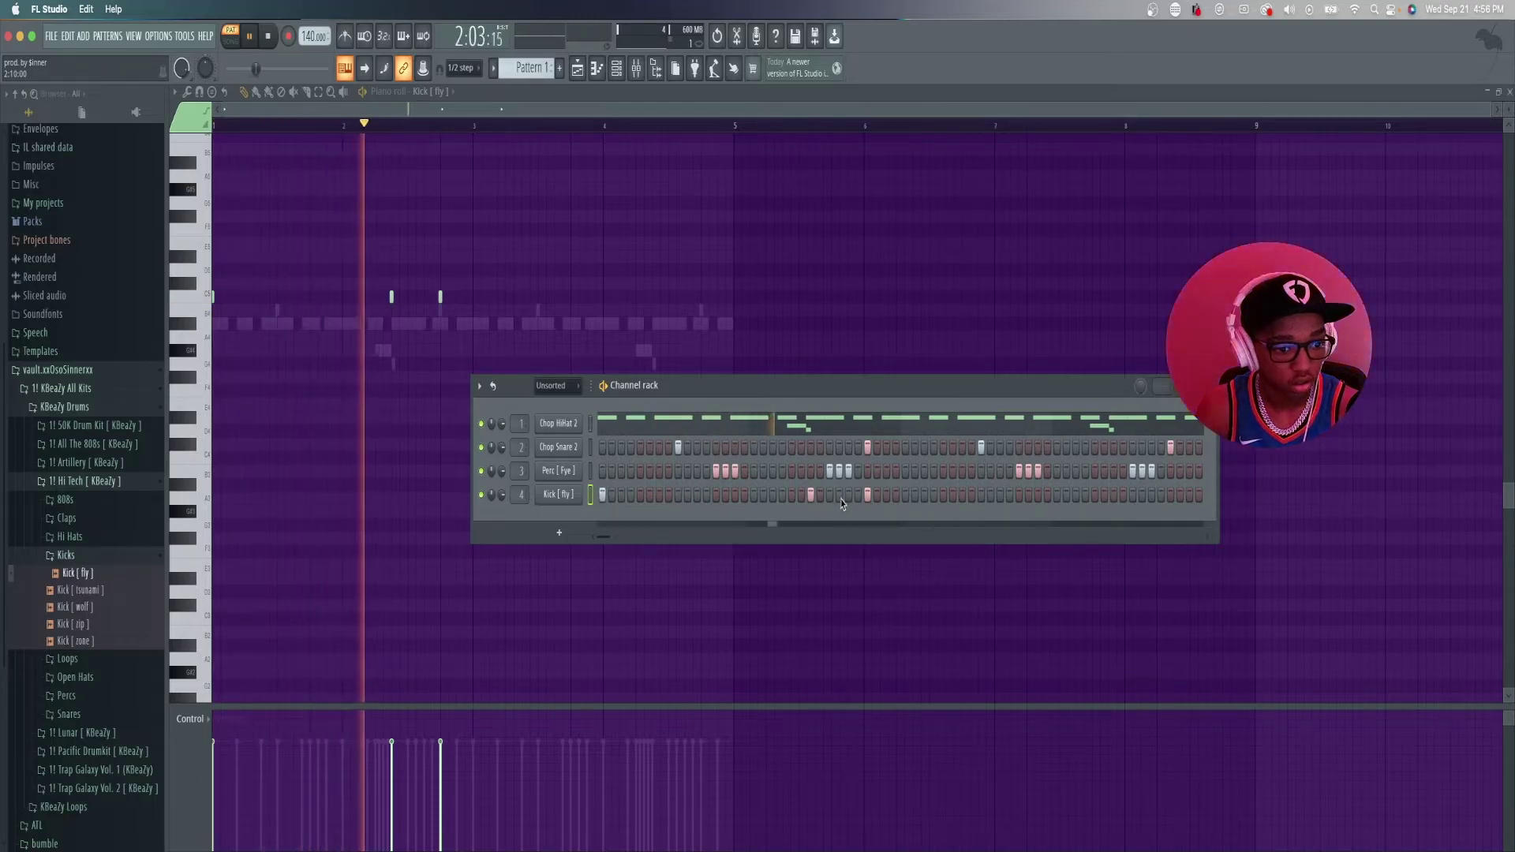
pyautogui.click(811, 494)
pyautogui.click(829, 495)
pyautogui.click(905, 495)
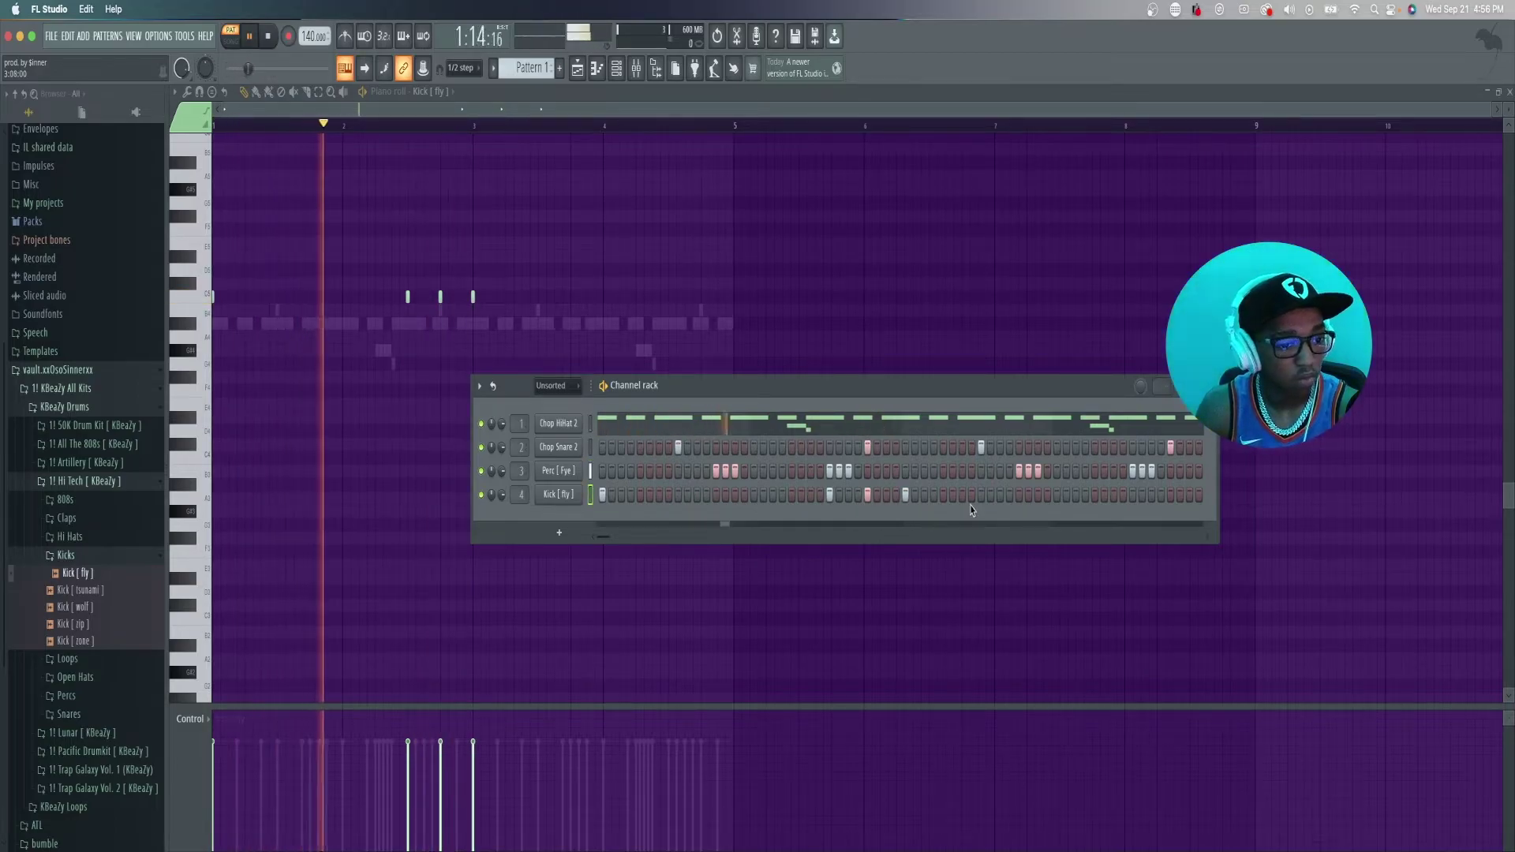
# - Replay the pattern from the start and add kick hits on steps 55 and 61
pyautogui.press('space')
pyautogui.press('space')
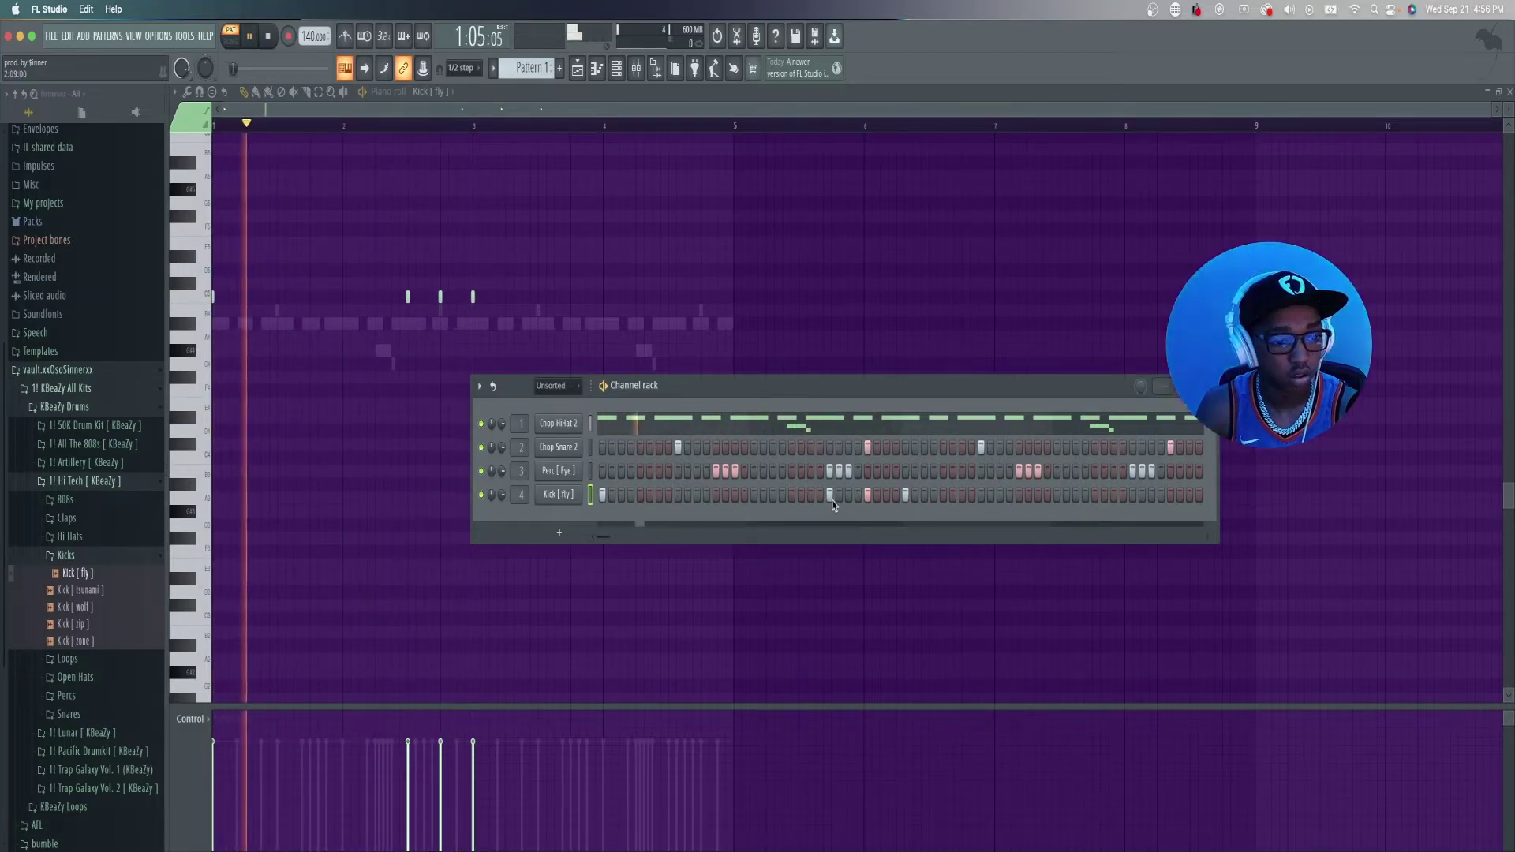
pyautogui.click(830, 494)
pyautogui.click(830, 495)
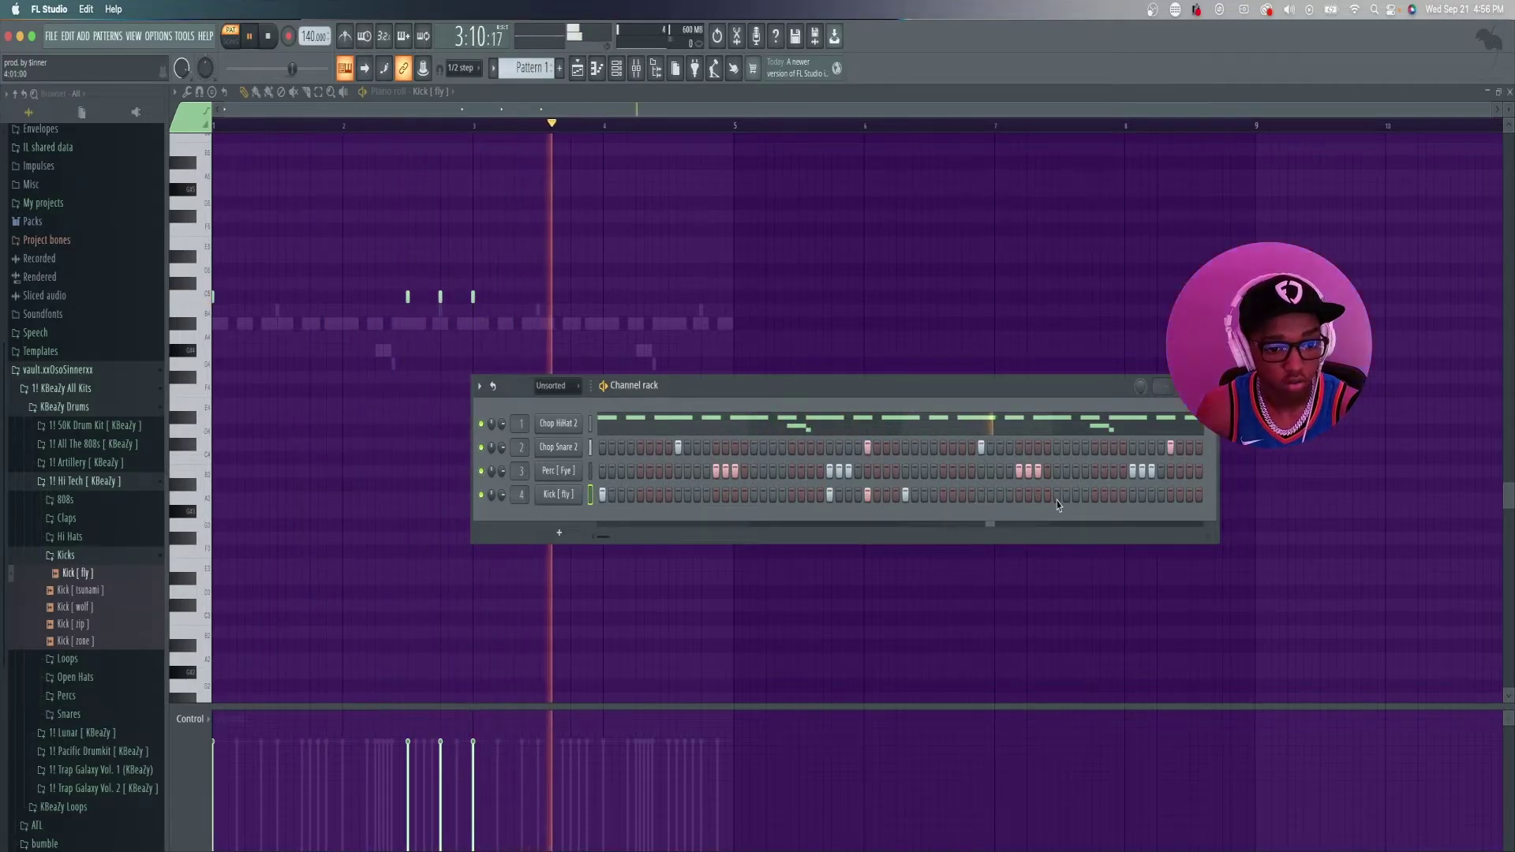
pyautogui.click(1114, 495)
pyautogui.click(1171, 495)
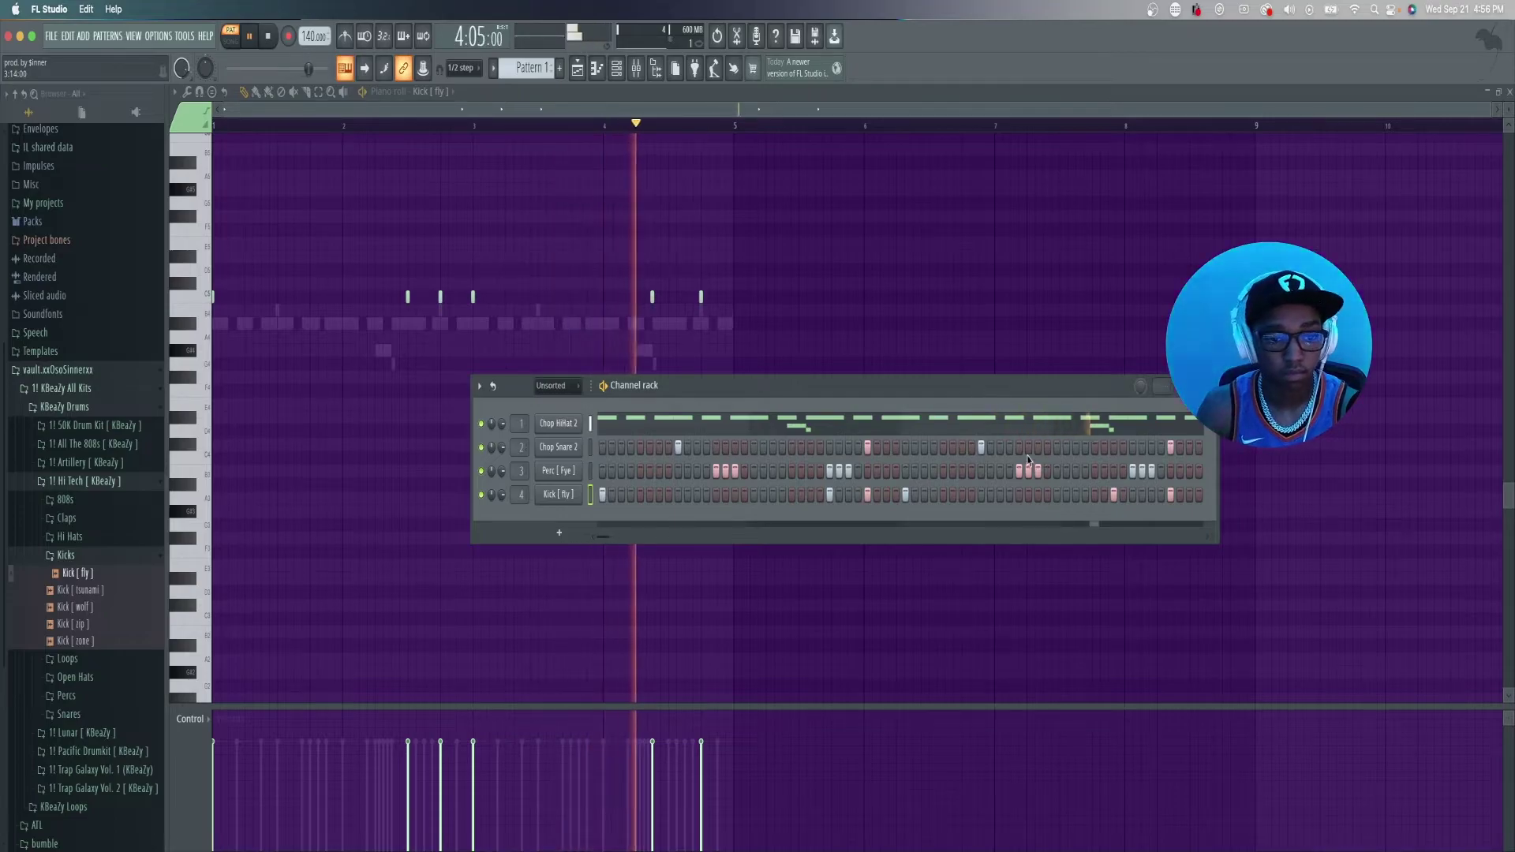
# - Restart playback and move the kick hit on step 61 to step 58
pyautogui.press('space')
pyautogui.press('space')
pyautogui.click(1142, 495)
pyautogui.rightClick(1171, 495)
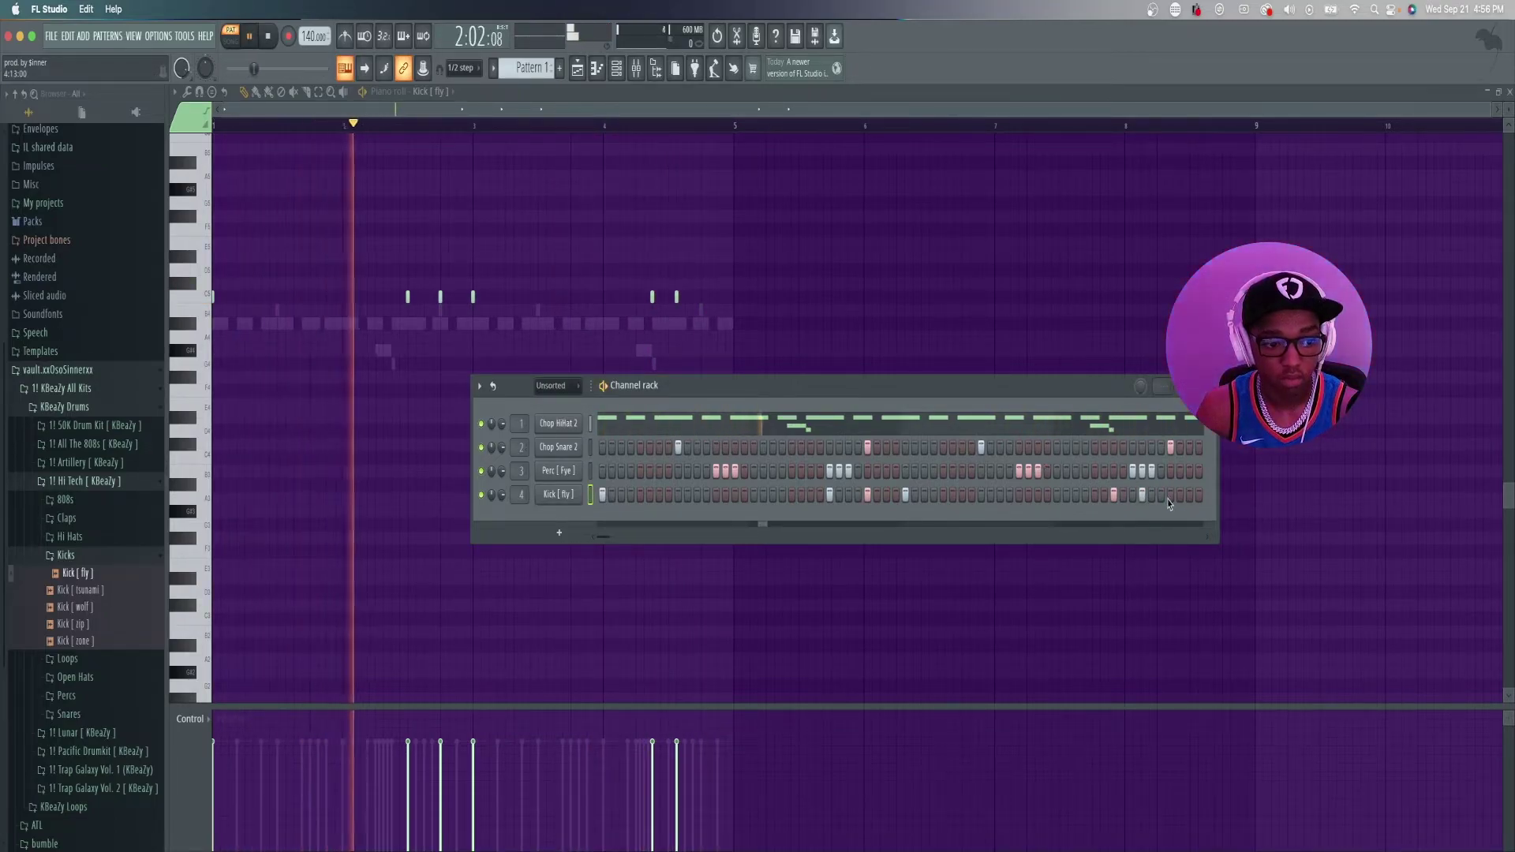
# - Move the kick hits on steps 25 and 29 to 23 and 27, and the fourth-bar hits to steps 57 and 61
pyautogui.click(811, 495)
pyautogui.press('space')
pyautogui.press('space')
pyautogui.rightClick(829, 495)
pyautogui.click(839, 495)
pyautogui.rightClick(839, 495)
pyautogui.click(848, 495)
pyautogui.rightClick(867, 495)
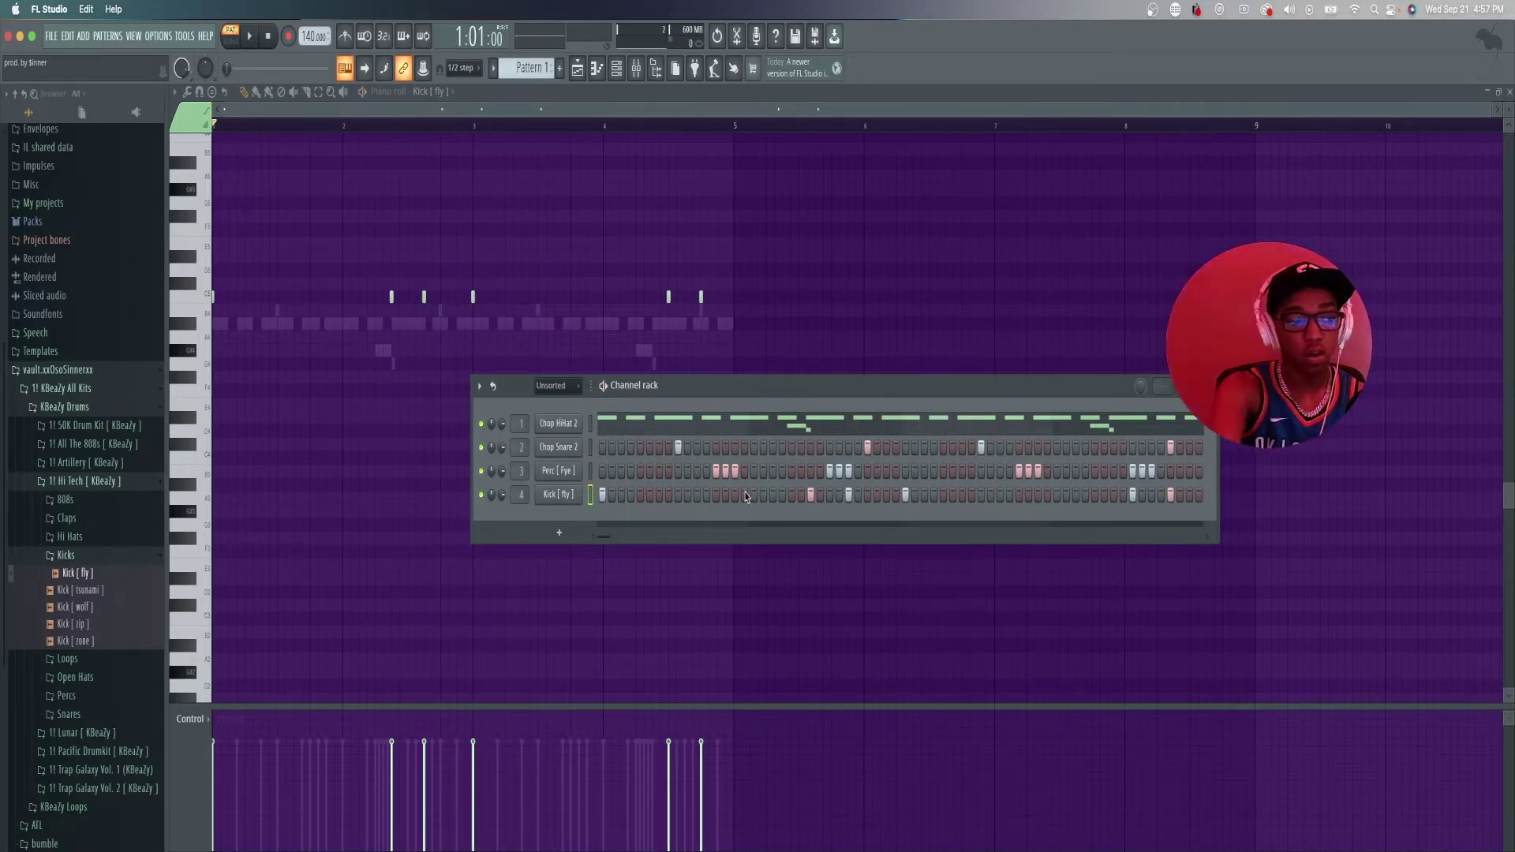
# - Open the 808 [ warmth ] piano roll and draw F5 notes in bar 1: two beats long from the start, one beat long on beat 4
pyautogui.press('space')
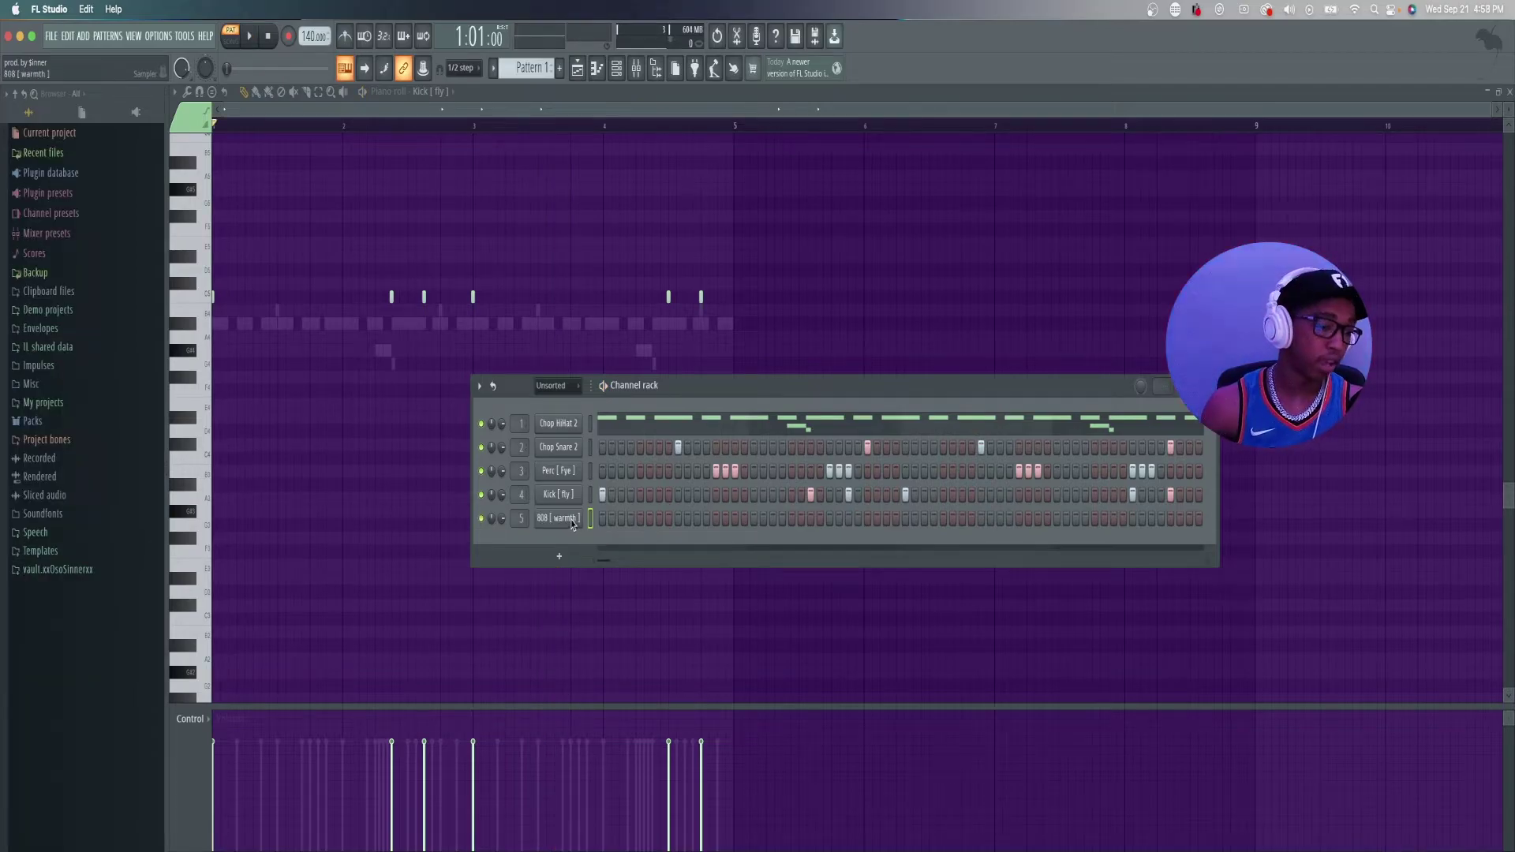
pyautogui.rightClick(573, 523)
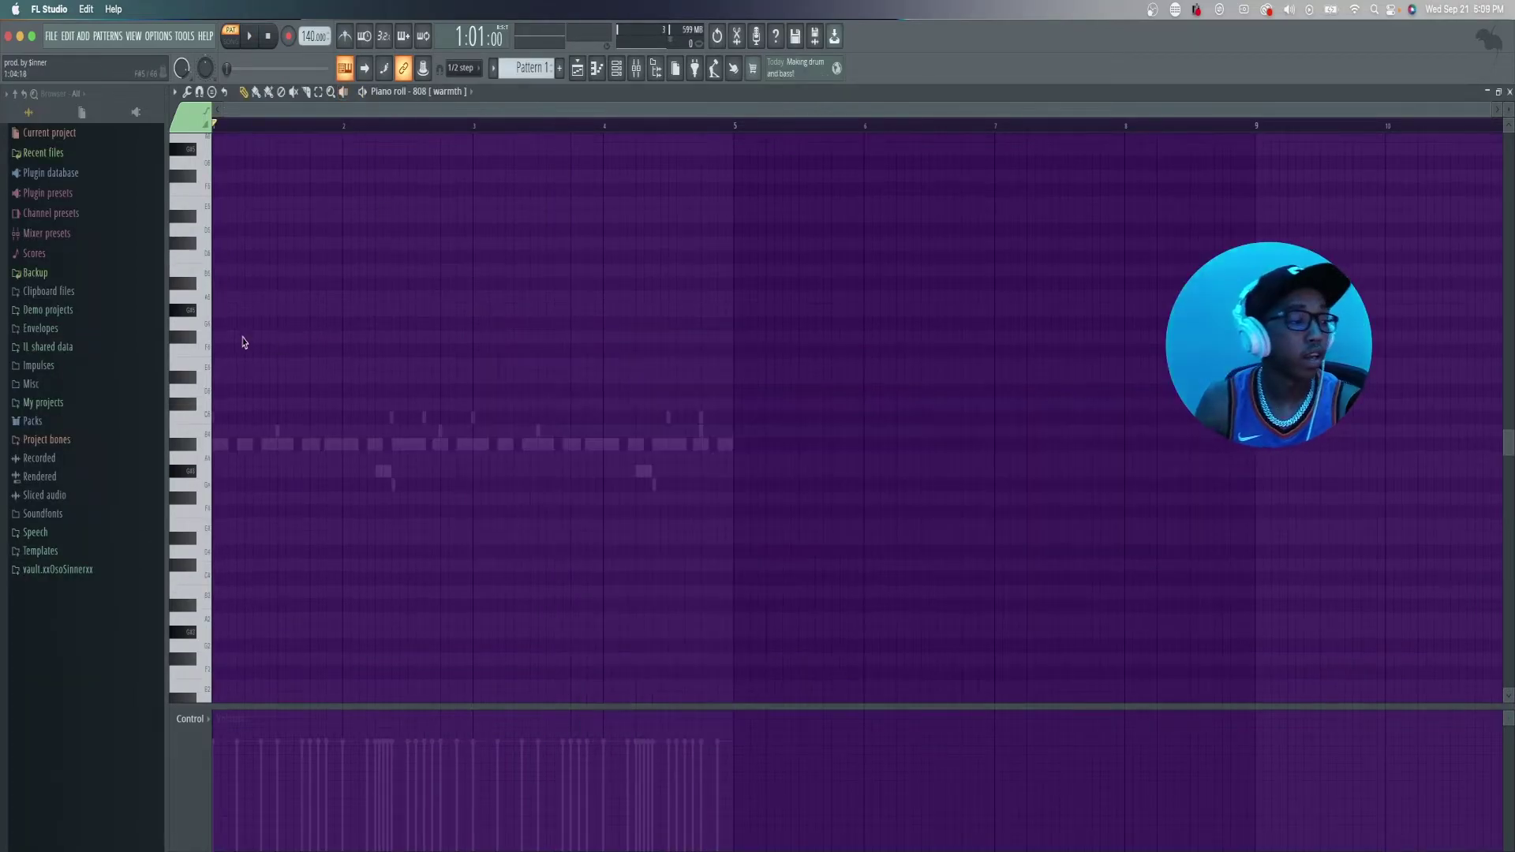
pyautogui.click(221, 352)
pyautogui.moveTo(218, 353); pyautogui.dragTo(275, 353)
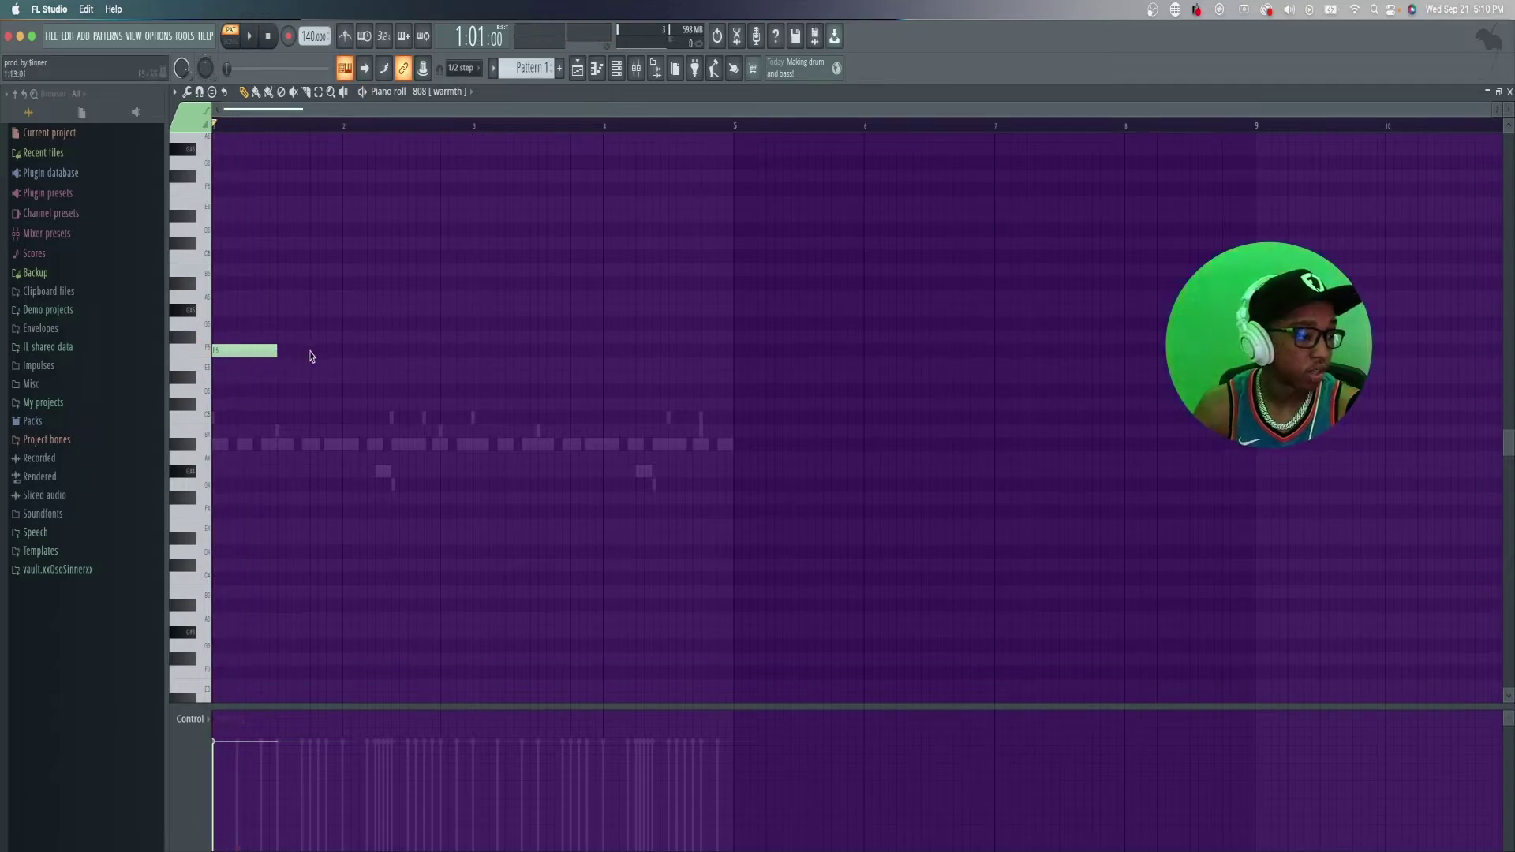
pyautogui.click(314, 352)
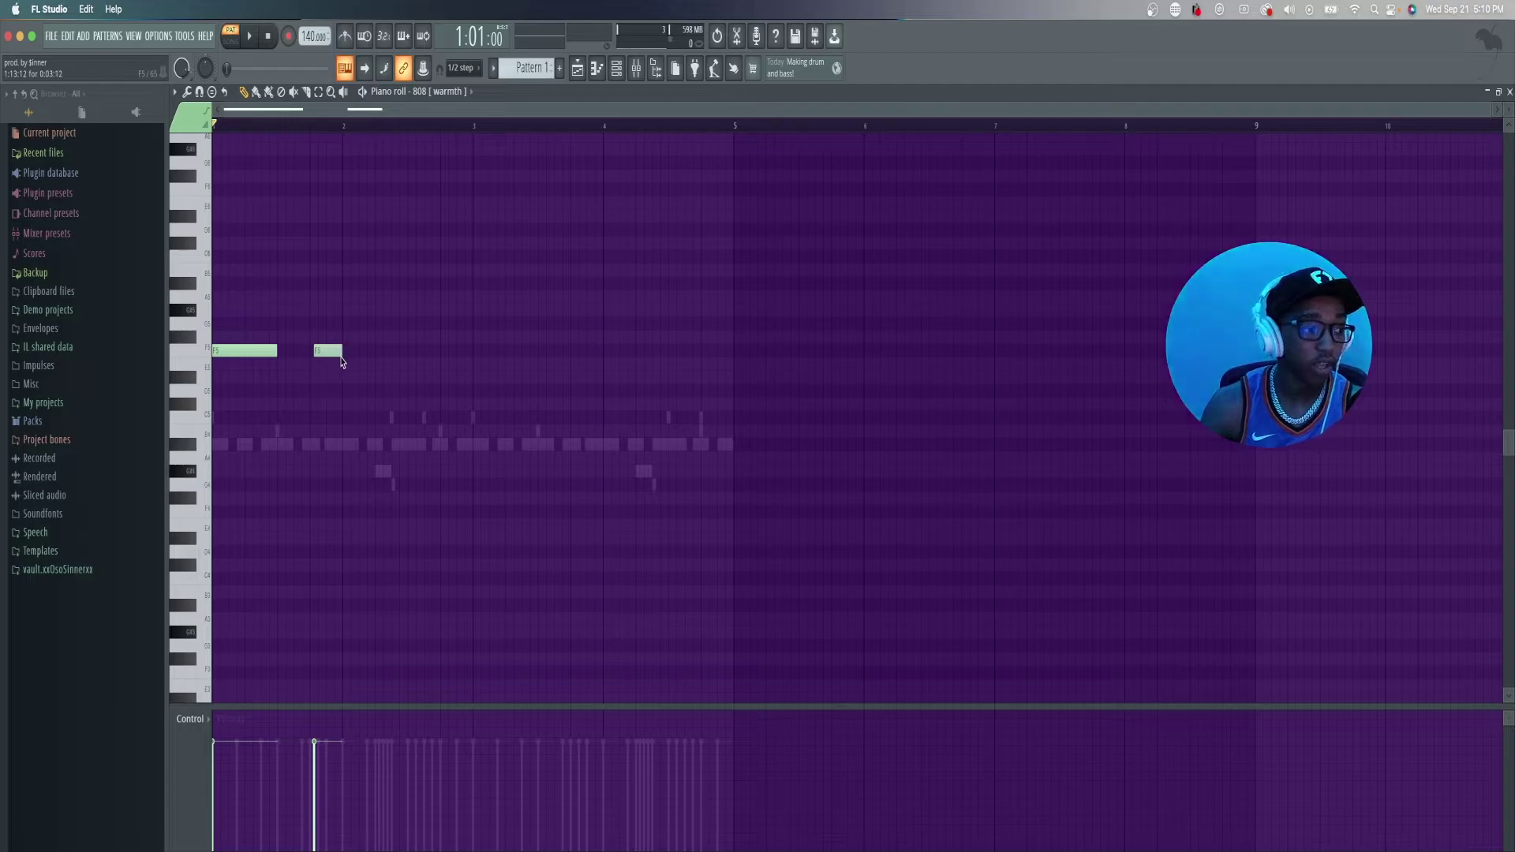
pyautogui.moveTo(322, 354); pyautogui.dragTo(317, 353)
pyautogui.press('space')
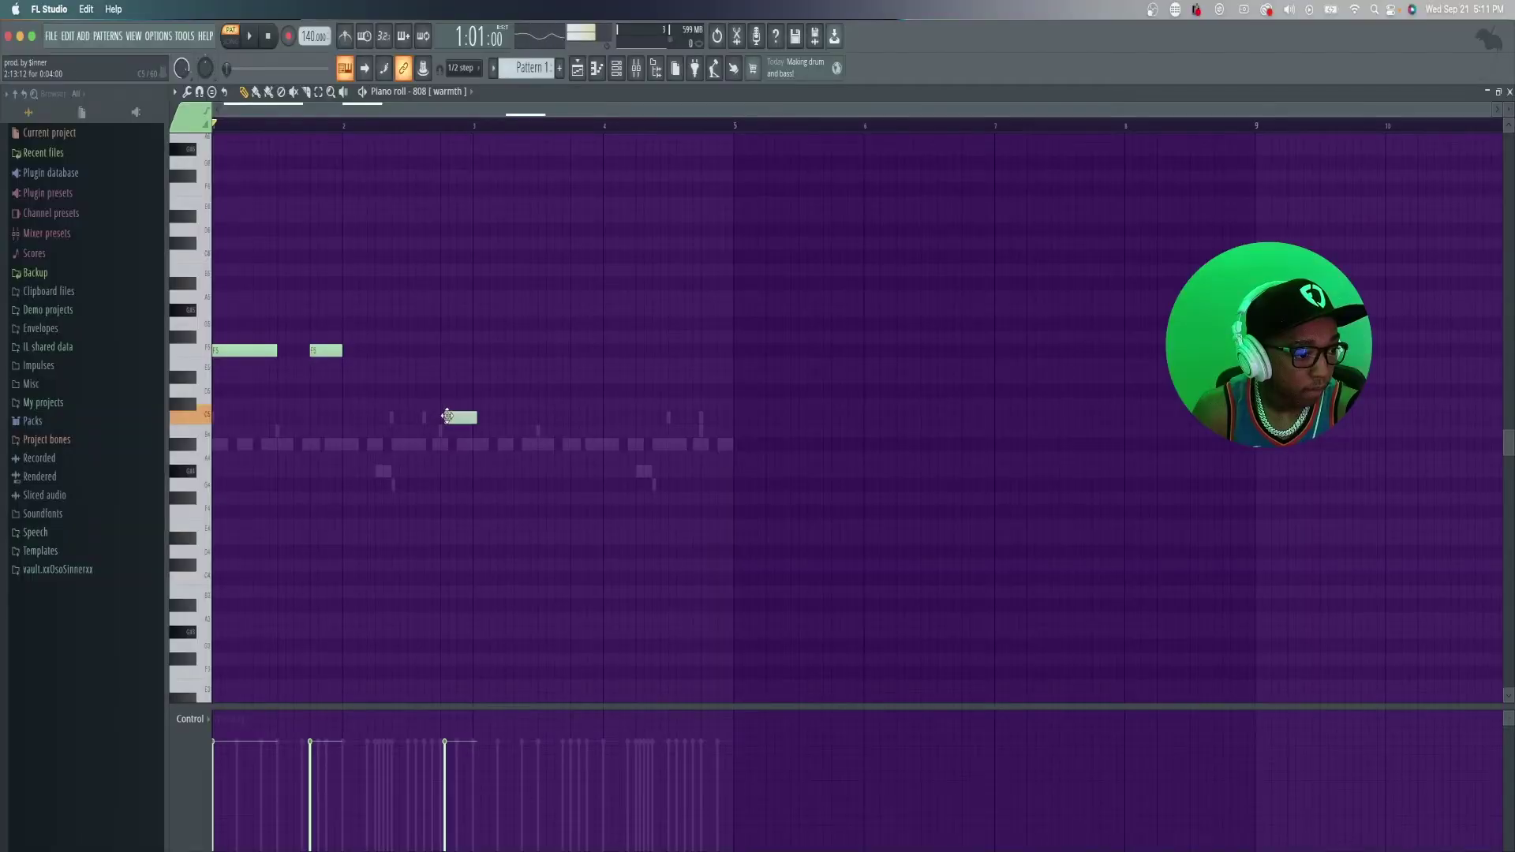
# - Place two-step 808 notes in bar 2, D5 on step 11 and C#5 on step 13, checking them with playback
pyautogui.moveTo(458, 418); pyautogui.dragTo(434, 394)
pyautogui.press('space')
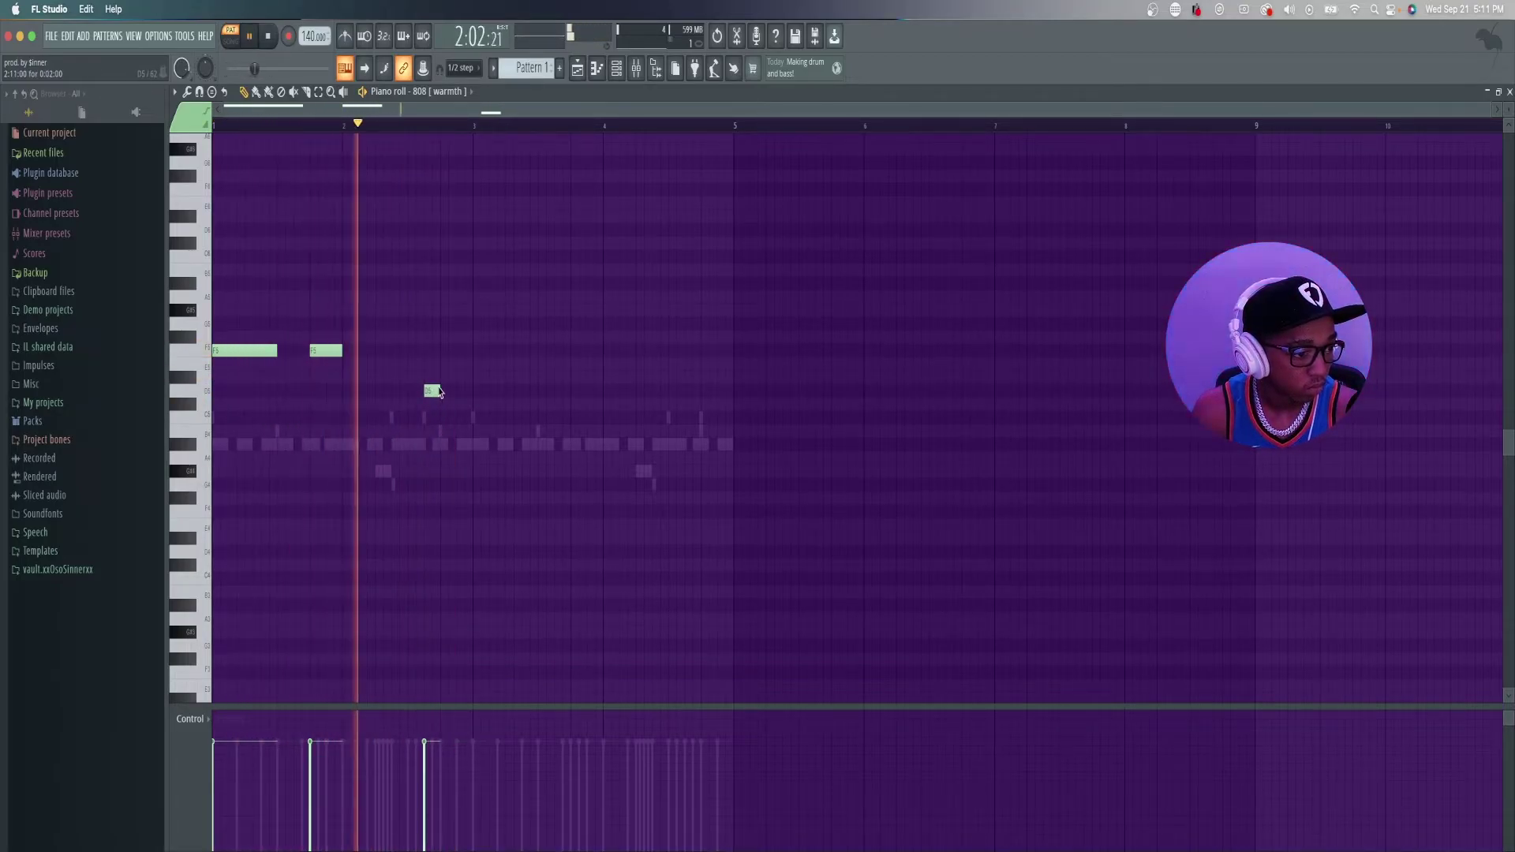
pyautogui.click(446, 417)
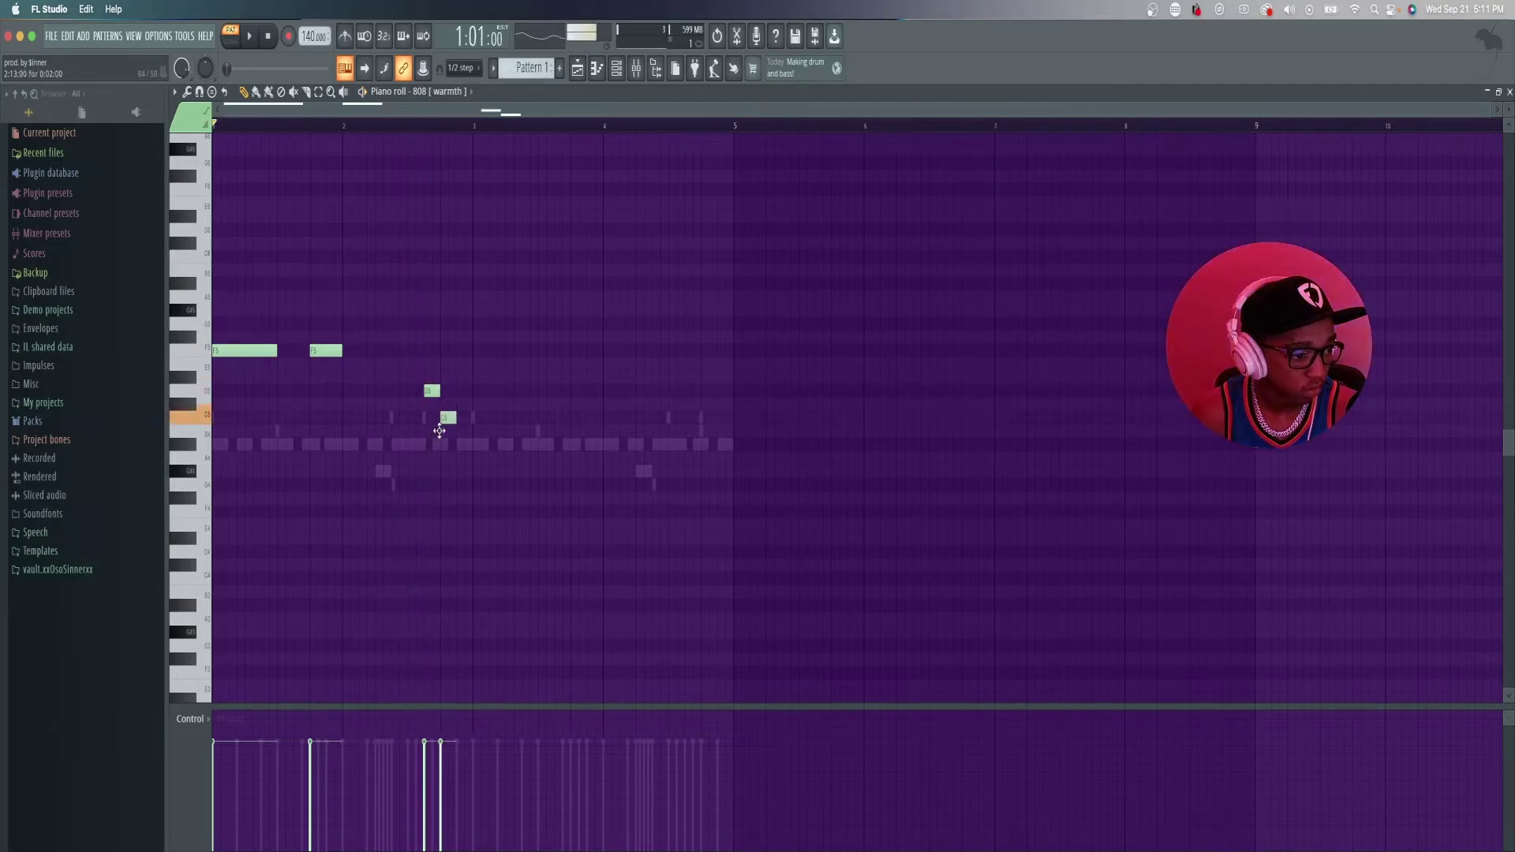
pyautogui.moveTo(447, 417); pyautogui.dragTo(445, 405)
pyautogui.press('space')
# - Duplicate the two-bar 808 phrase into bars 3 and 4, aligned to the start of bar 3, and play it back
pyautogui.moveTo(460, 423); pyautogui.dragTo(209, 340)
pyautogui.hotkey('ctrl', 'b')
pyautogui.press('space')
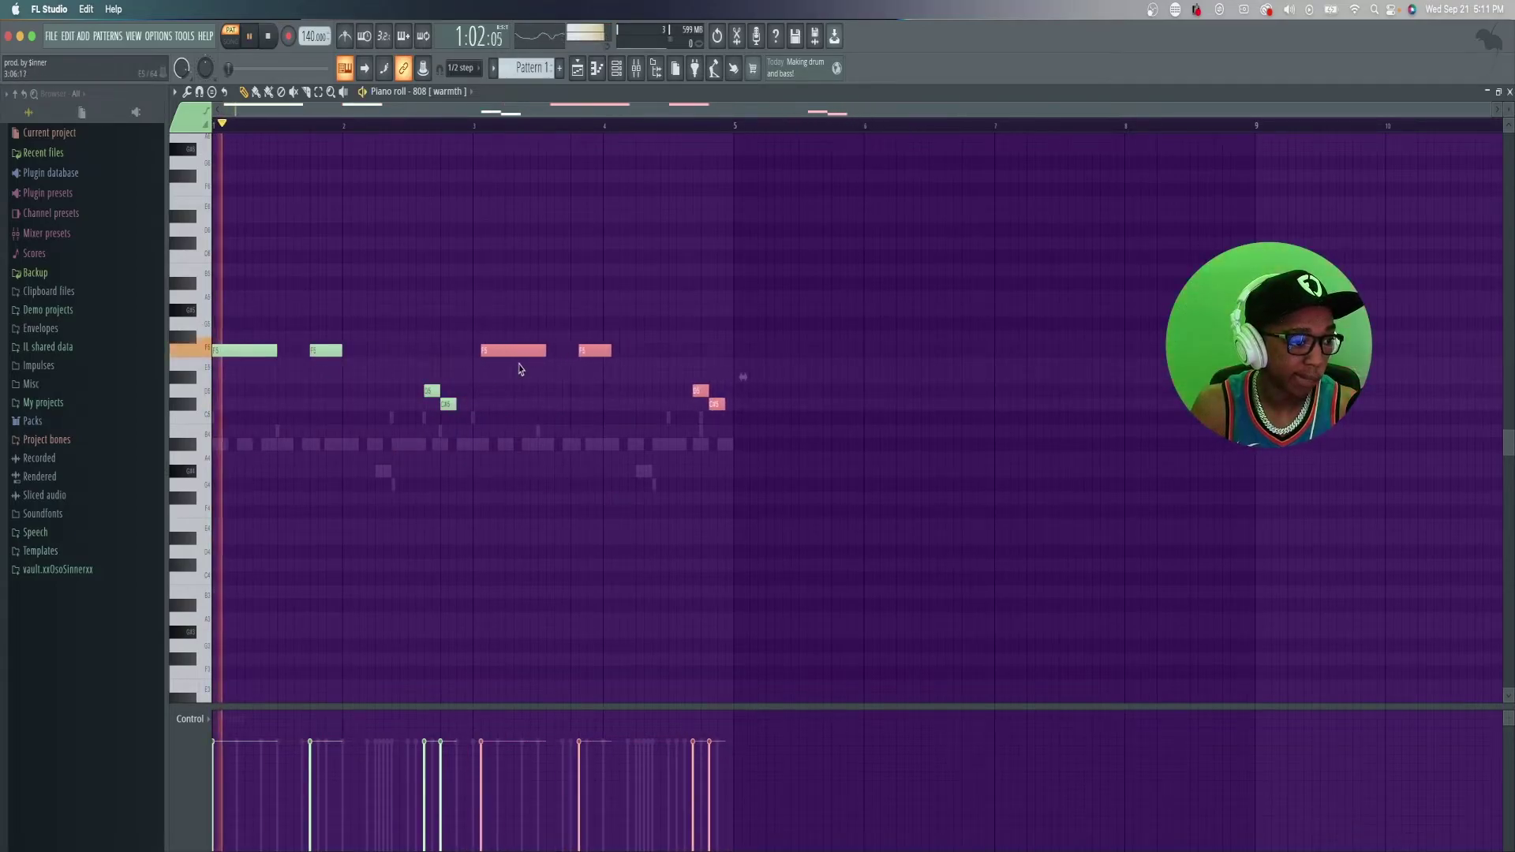
pyautogui.hotkey('ctrl', 'd')
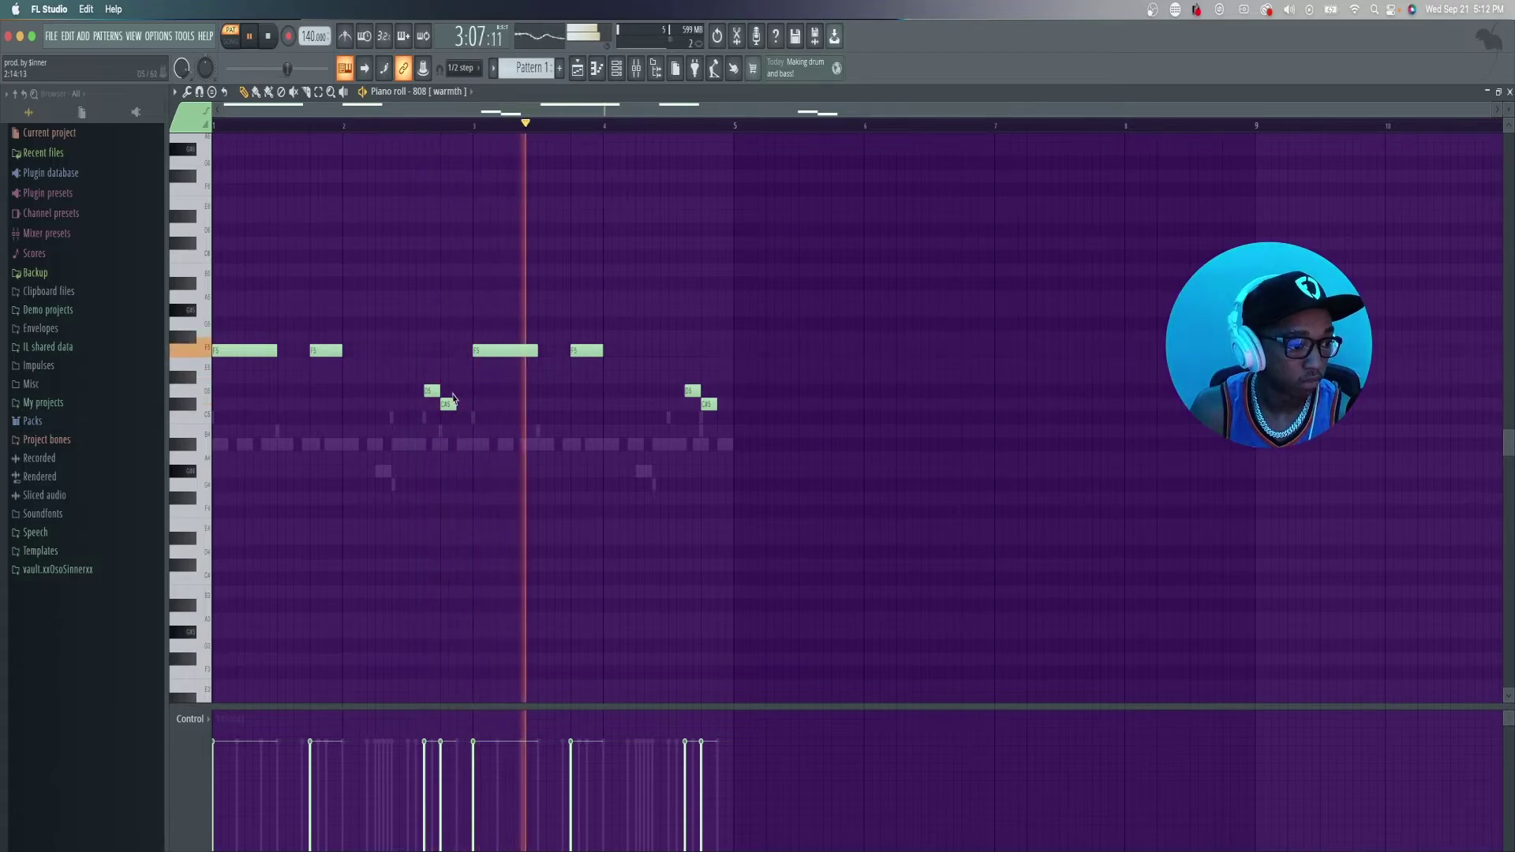
pyautogui.press('space')
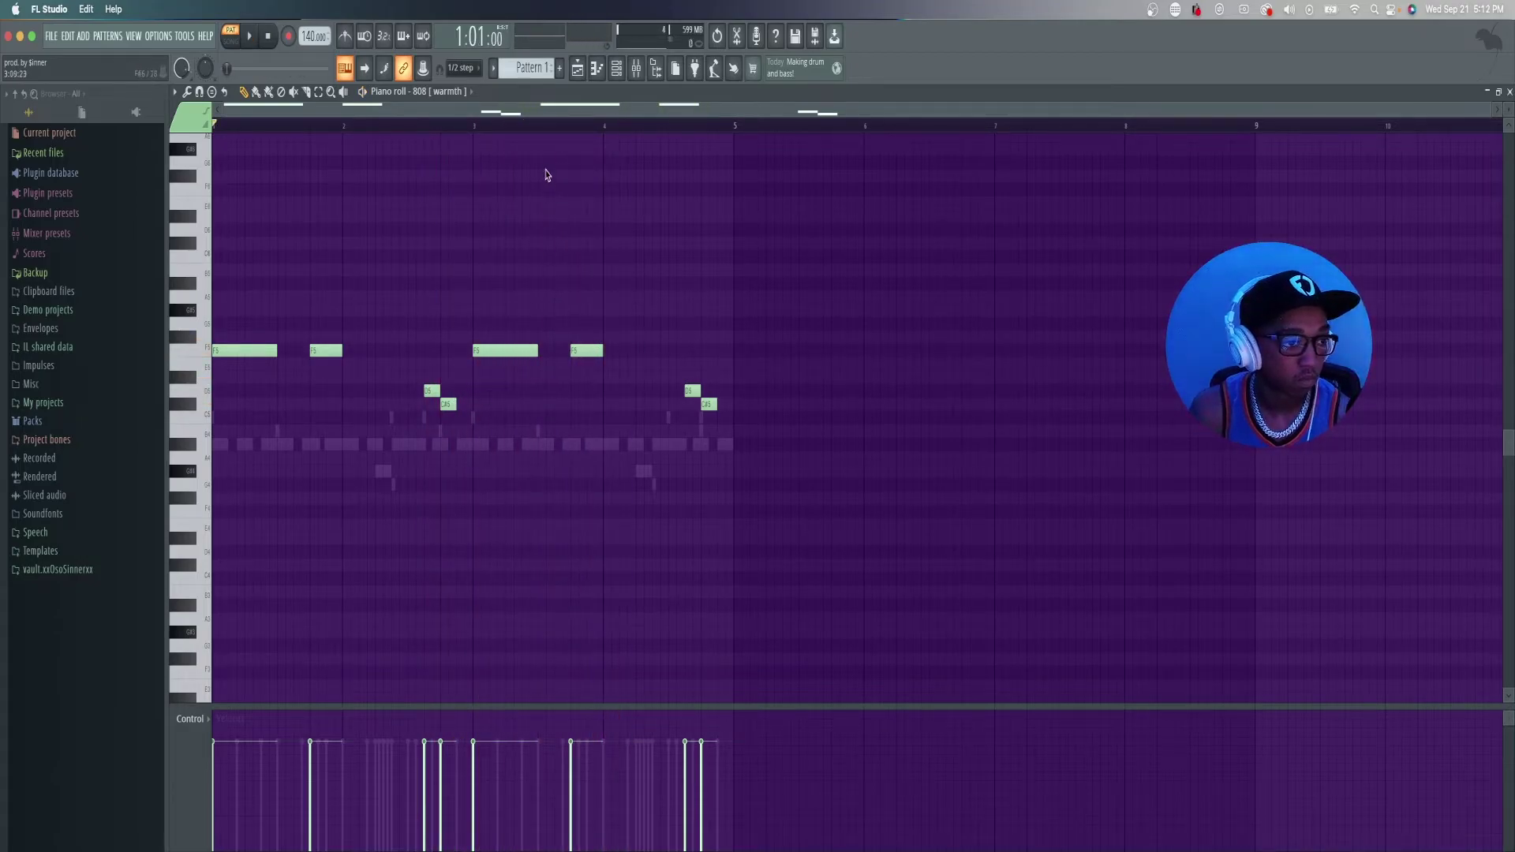
pyautogui.press('space')
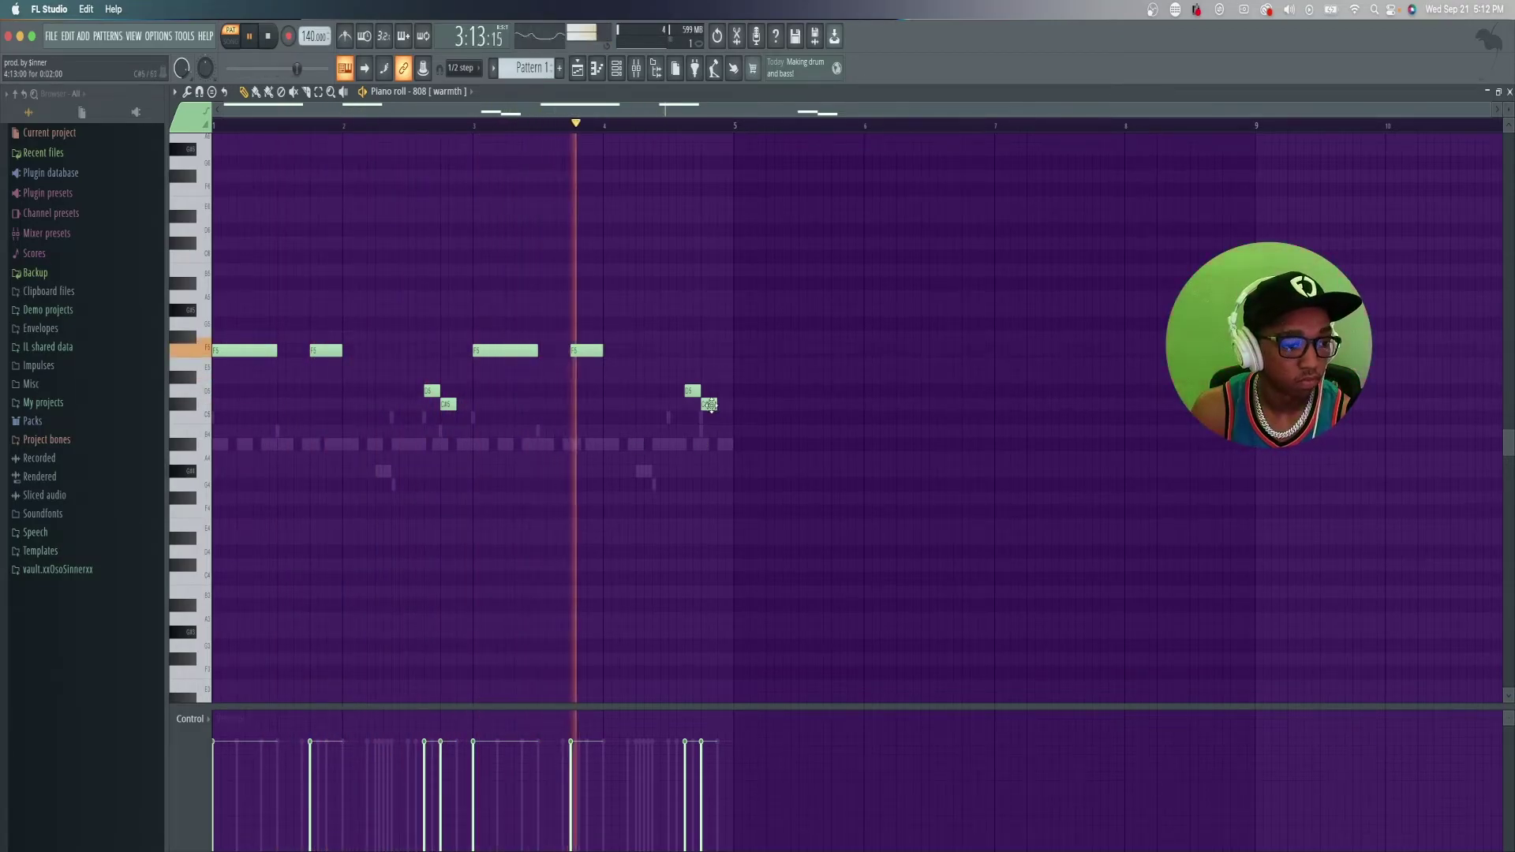
pyautogui.press('space')
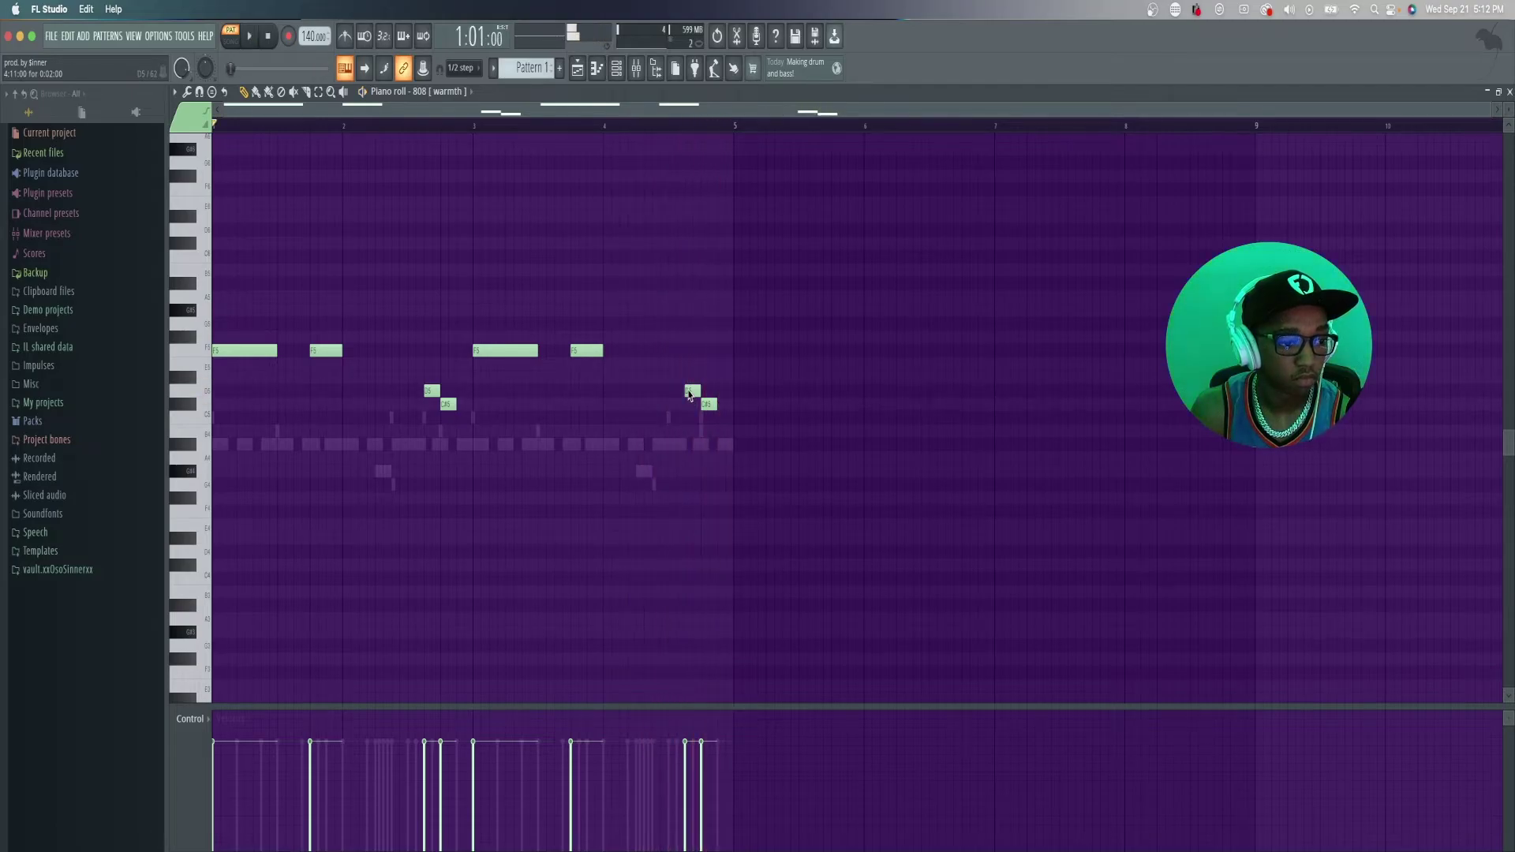
# - Replace the two short 808 notes in bar 4 with a C#5 on step 9 and play from the end of bar 3
pyautogui.press('space')
pyautogui.rightClick(692, 391)
pyautogui.rightClick(709, 404)
pyautogui.click(676, 404)
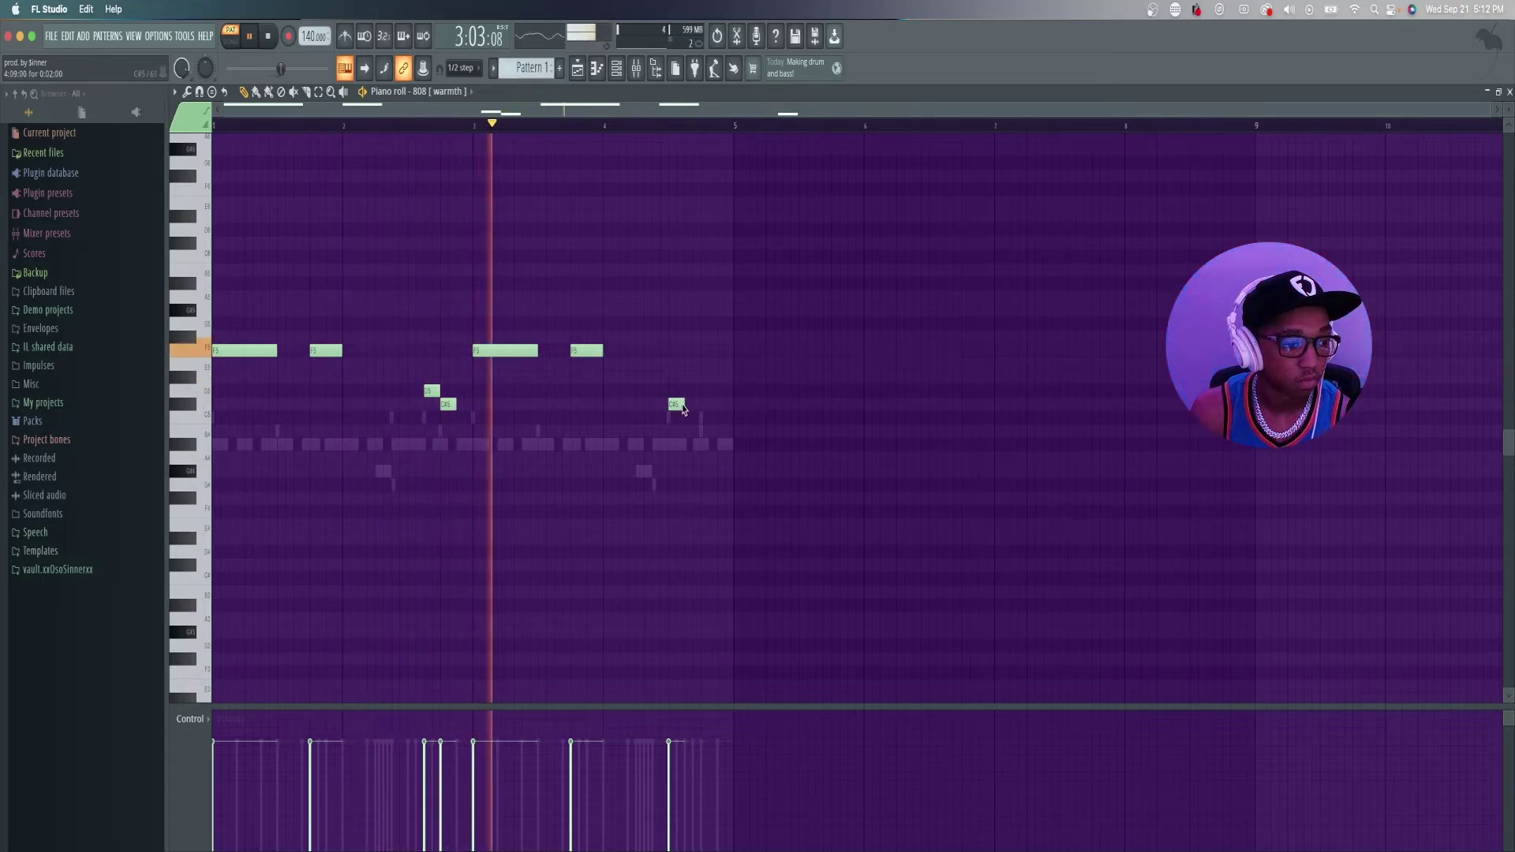
pyautogui.press('space')
pyautogui.click(599, 125)
pyautogui.press('space')
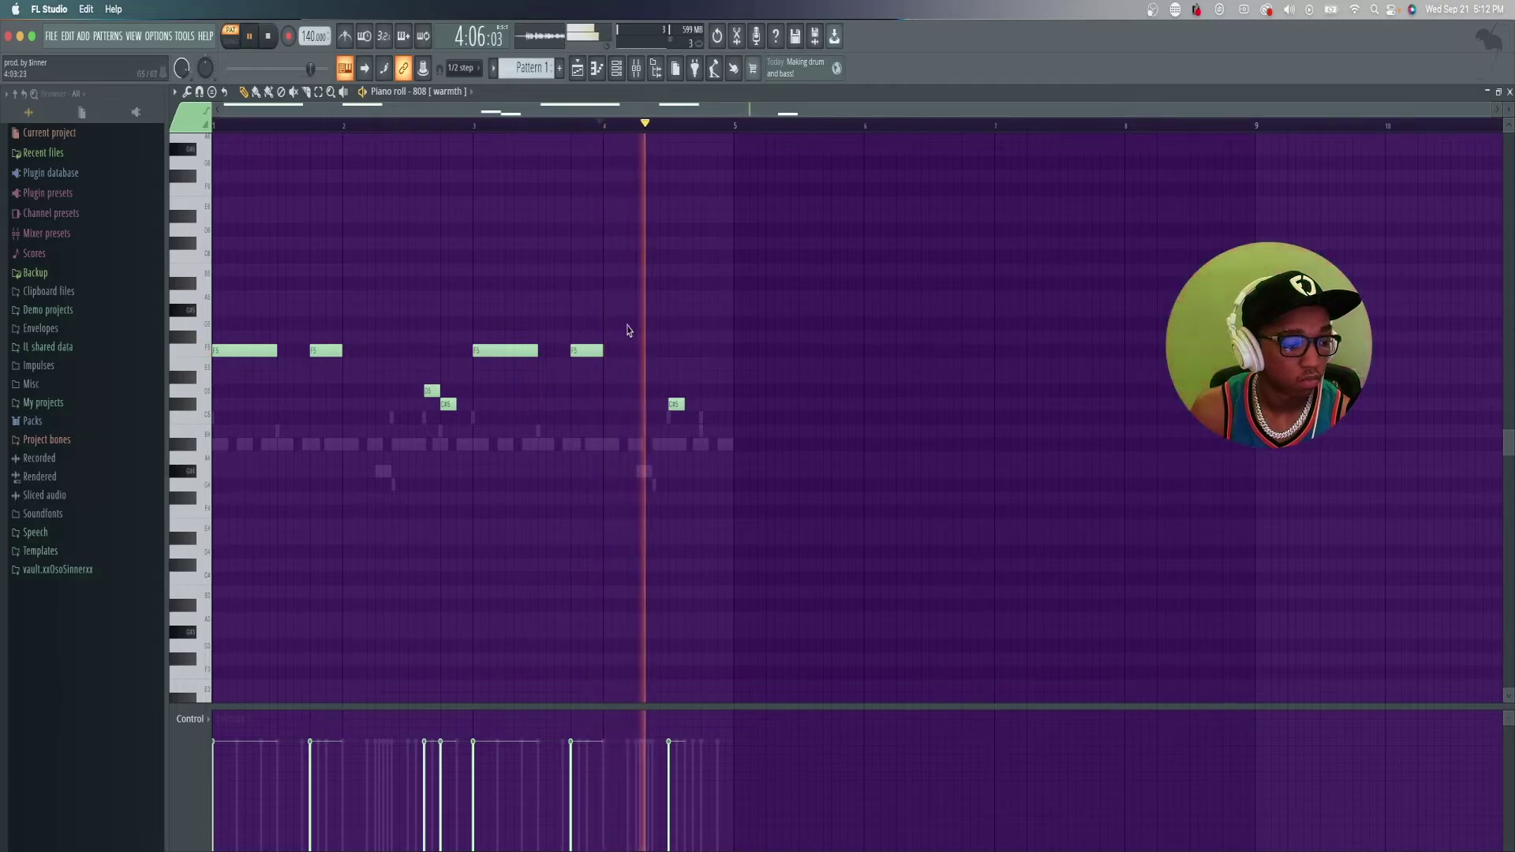
# - Change the bar 4 808 notes to a one-beat F5 on step 9 followed by a one-beat E5 on step 13
pyautogui.moveTo(674, 406)
pyautogui.mouseDown()
pyautogui.moveTo(677, 350)
pyautogui.moveTo(701, 353)
pyautogui.mouseUp()
pyautogui.press('space')
pyautogui.press('space')
pyautogui.press('space')
pyautogui.press('space')
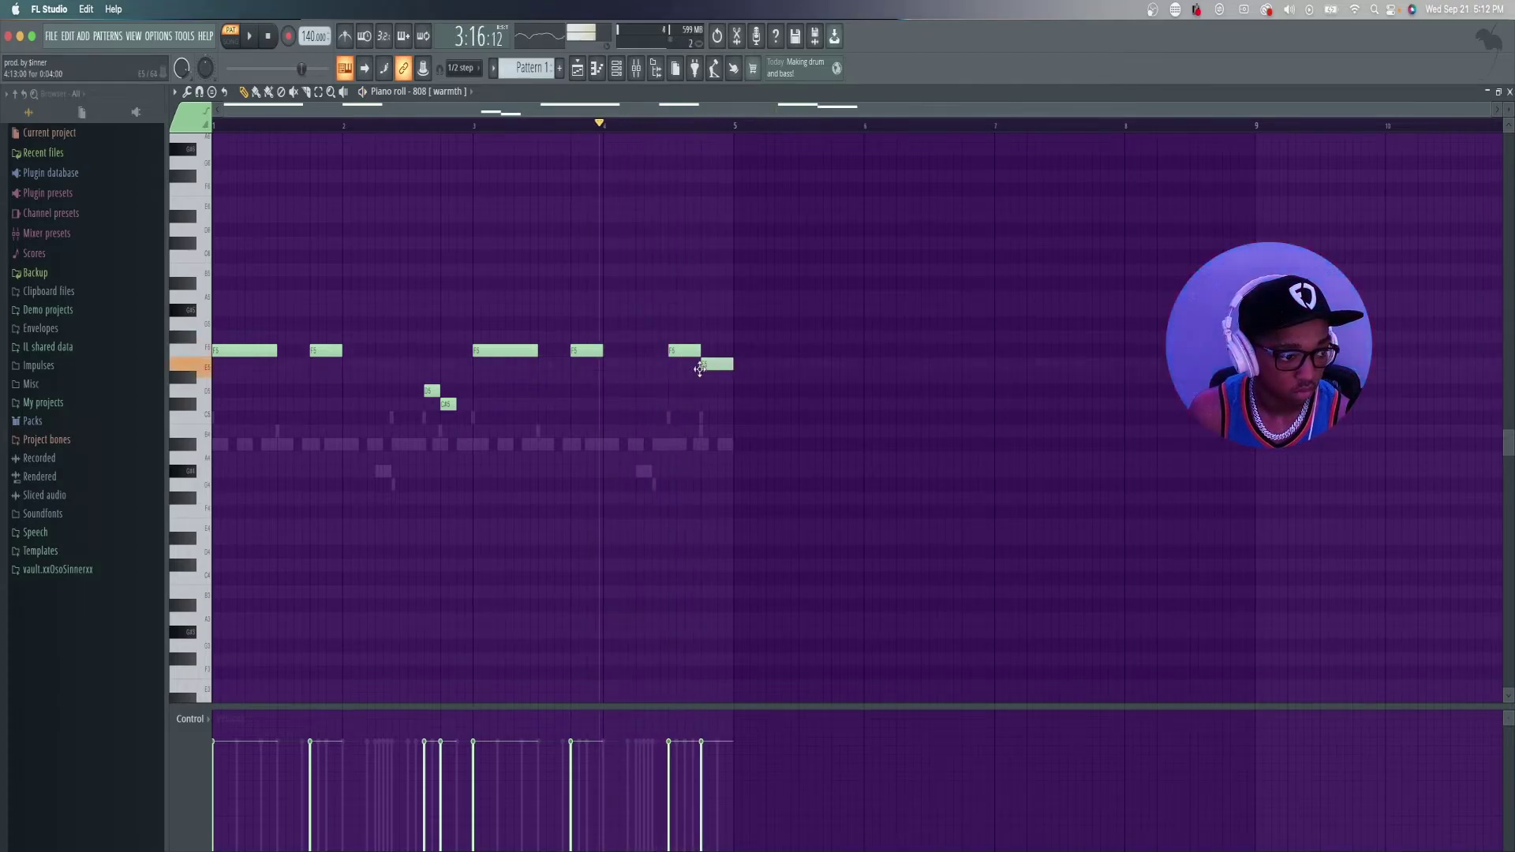
pyautogui.press('space')
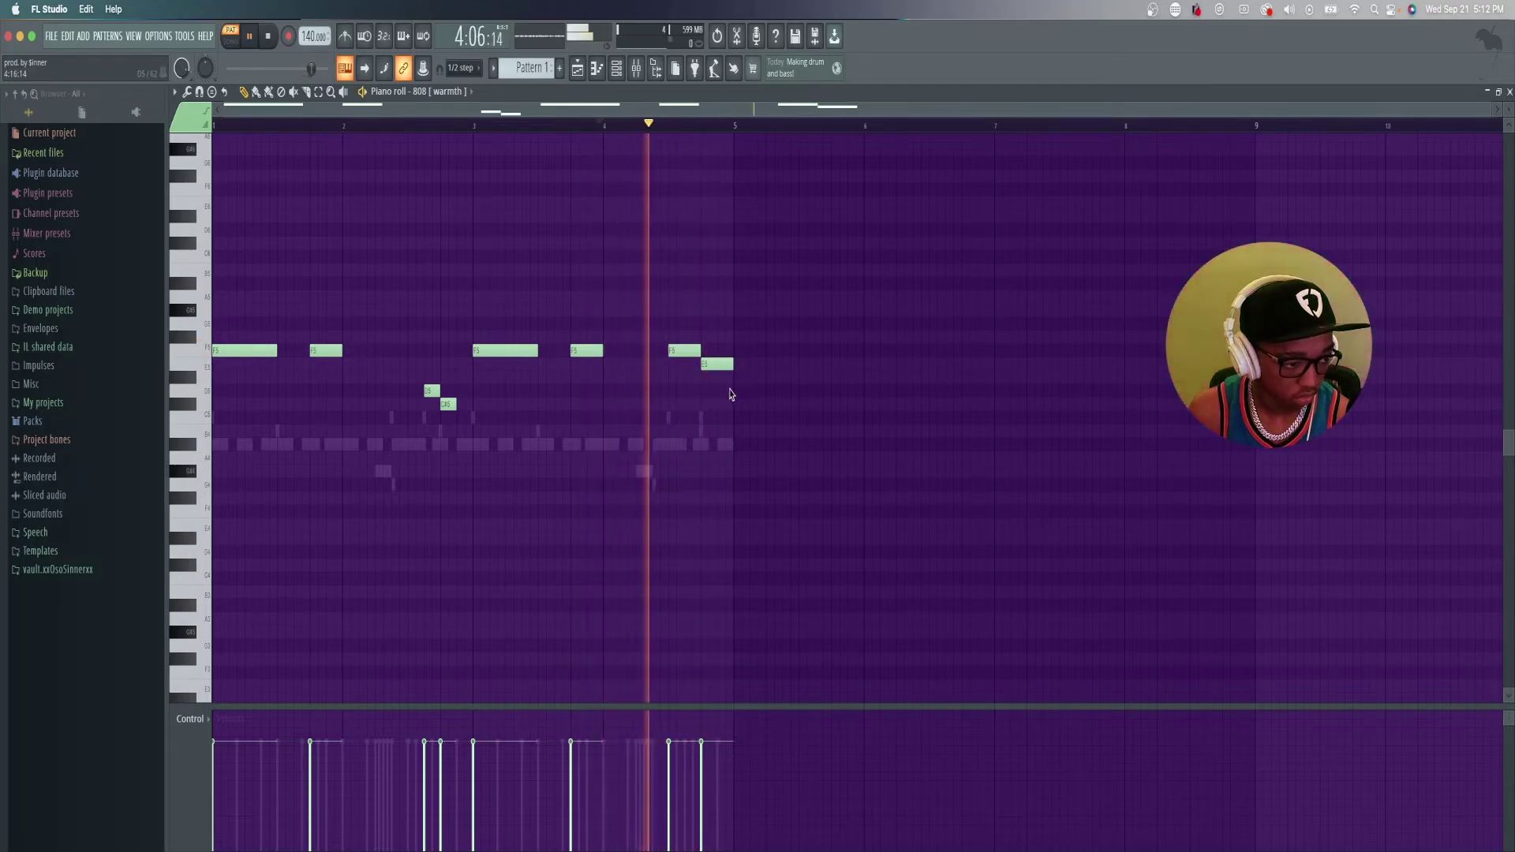
# - Try the last 808 note of bar 4 at C#5, F5 and G5 during playback and place it on D5
pyautogui.moveTo(708, 374); pyautogui.dragTo(708, 412)
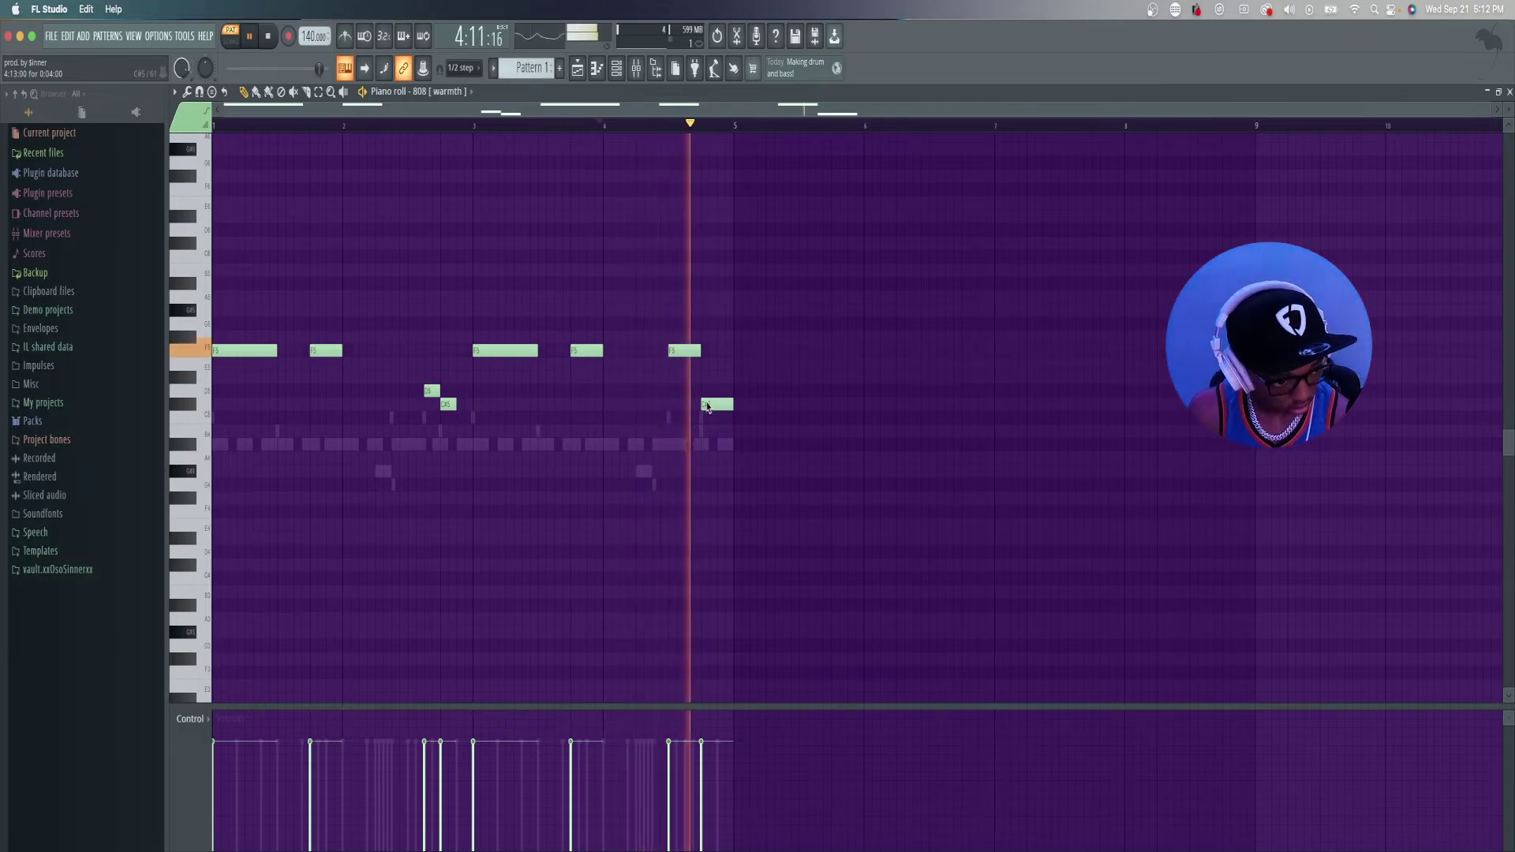
pyautogui.moveTo(708, 407); pyautogui.dragTo(707, 342)
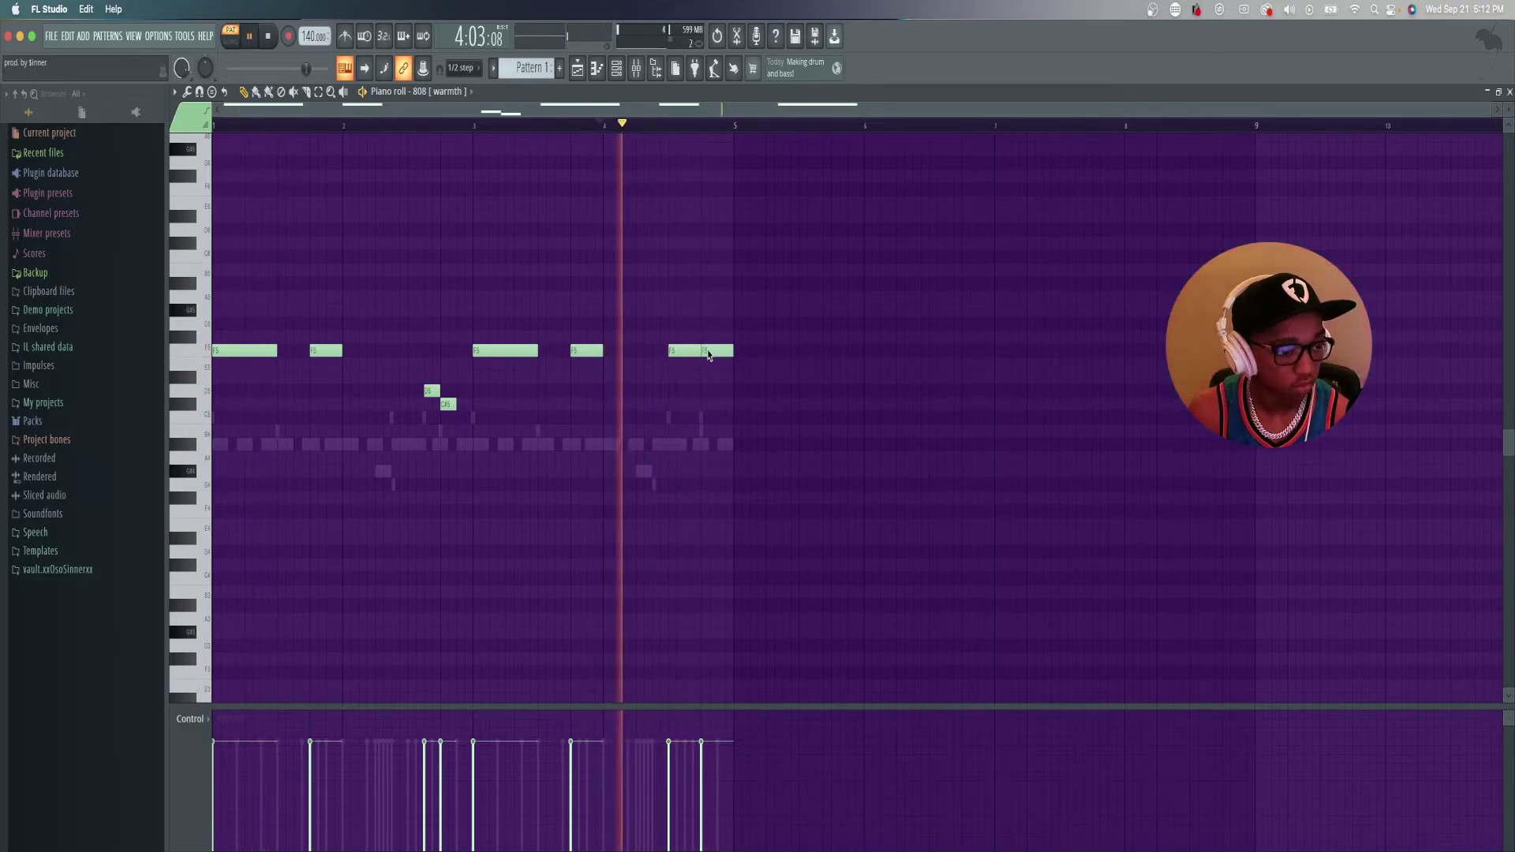
pyautogui.moveTo(707, 309); pyautogui.dragTo(709, 325)
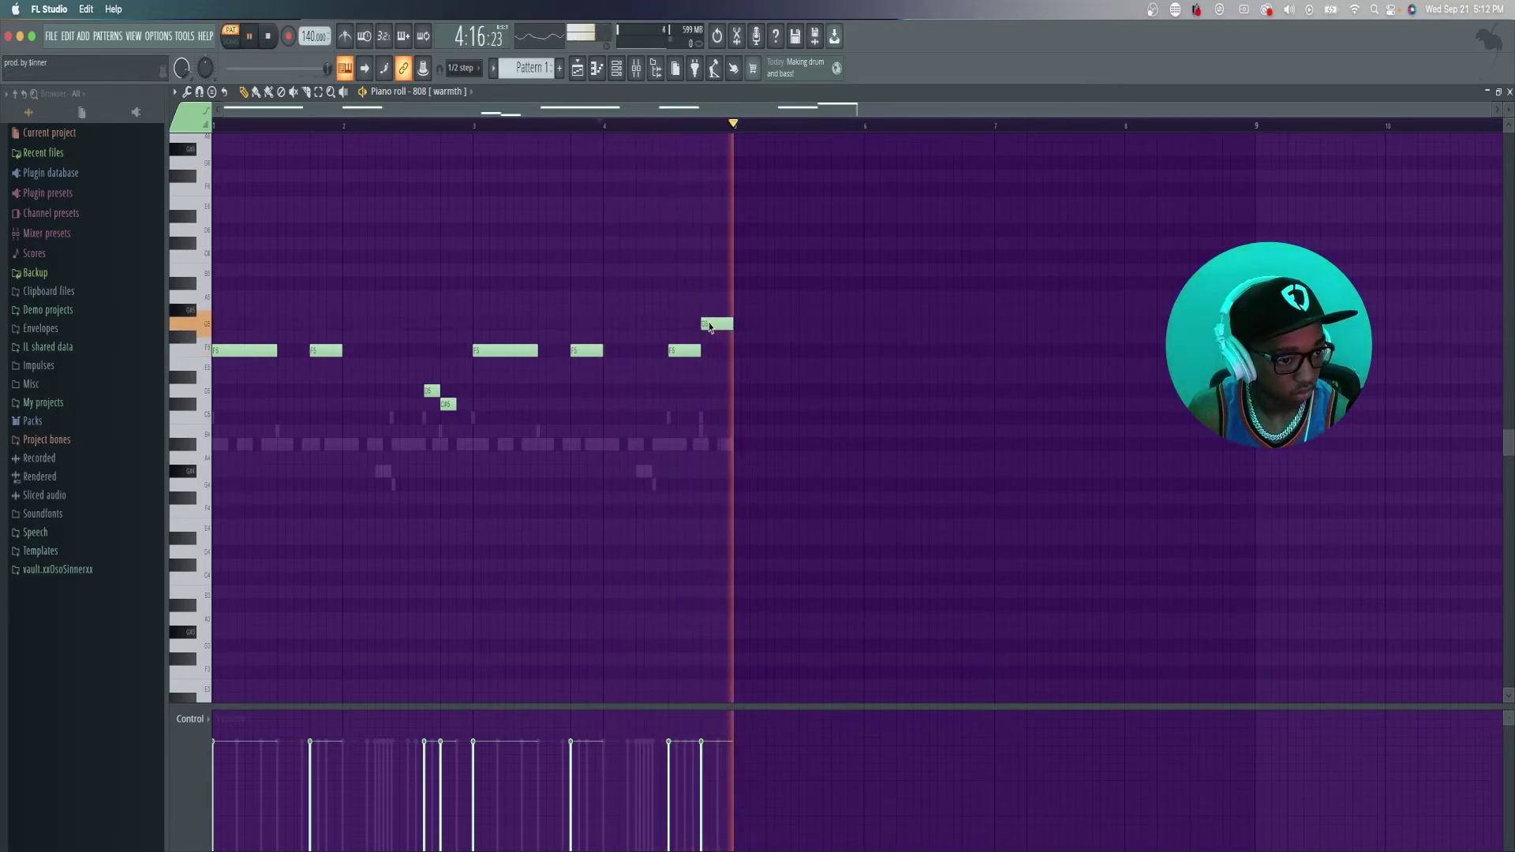
pyautogui.press('space')
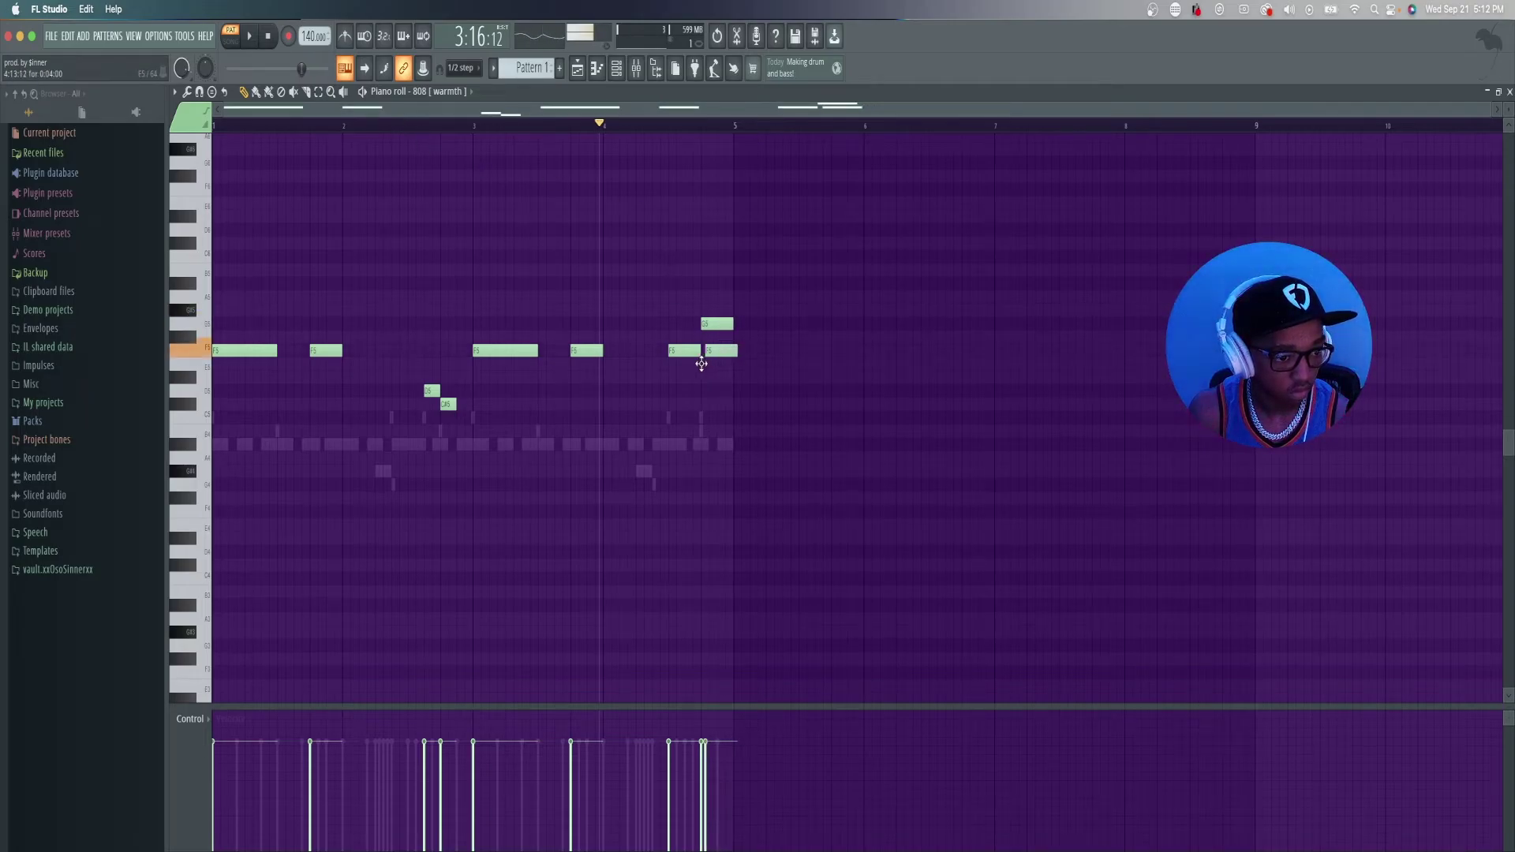
pyautogui.press('space')
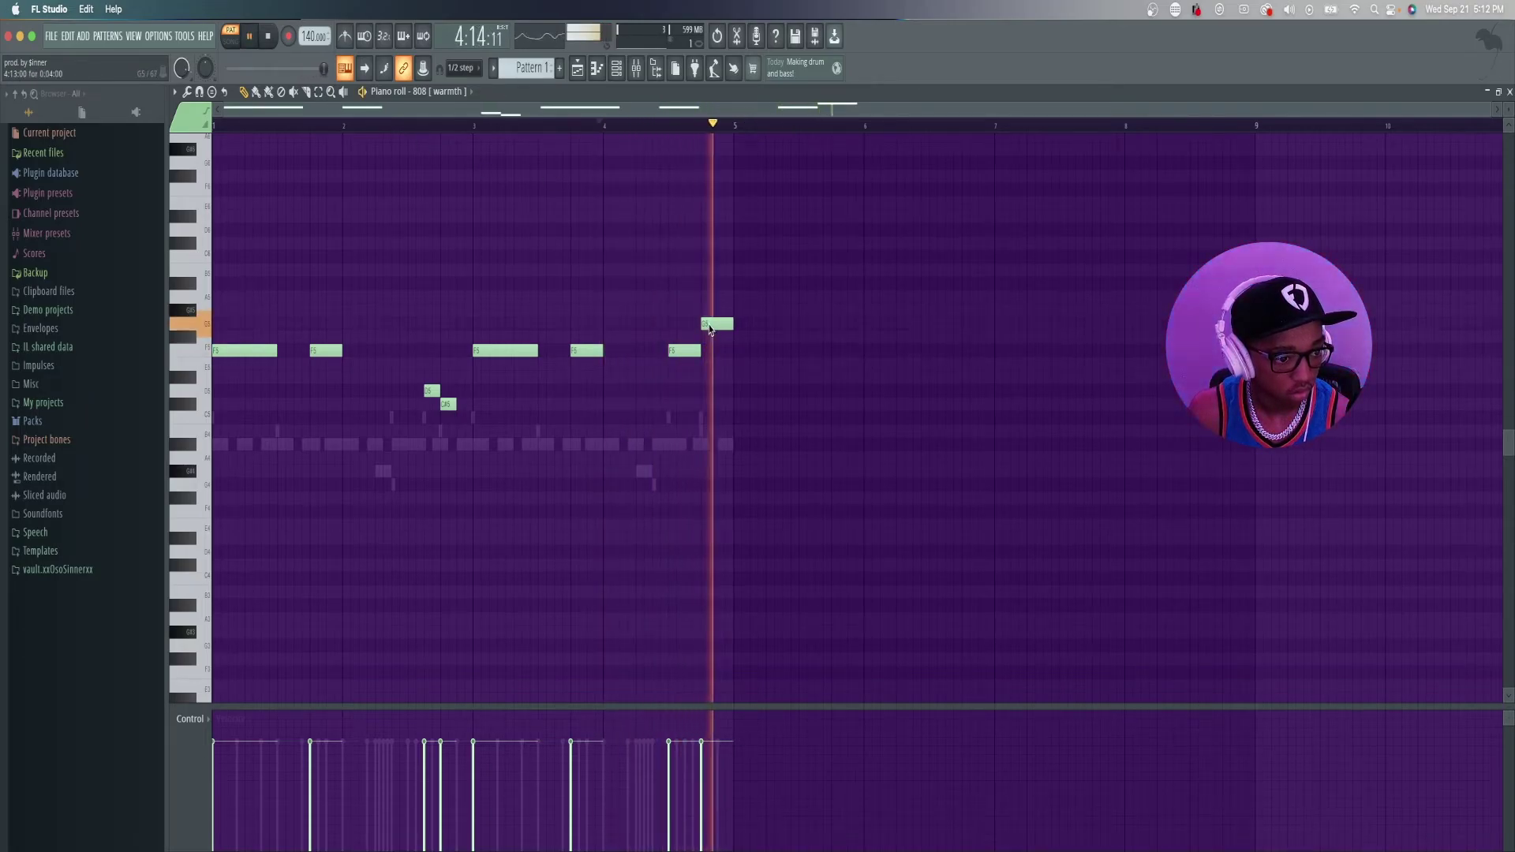
pyautogui.press('space')
pyautogui.press('space')
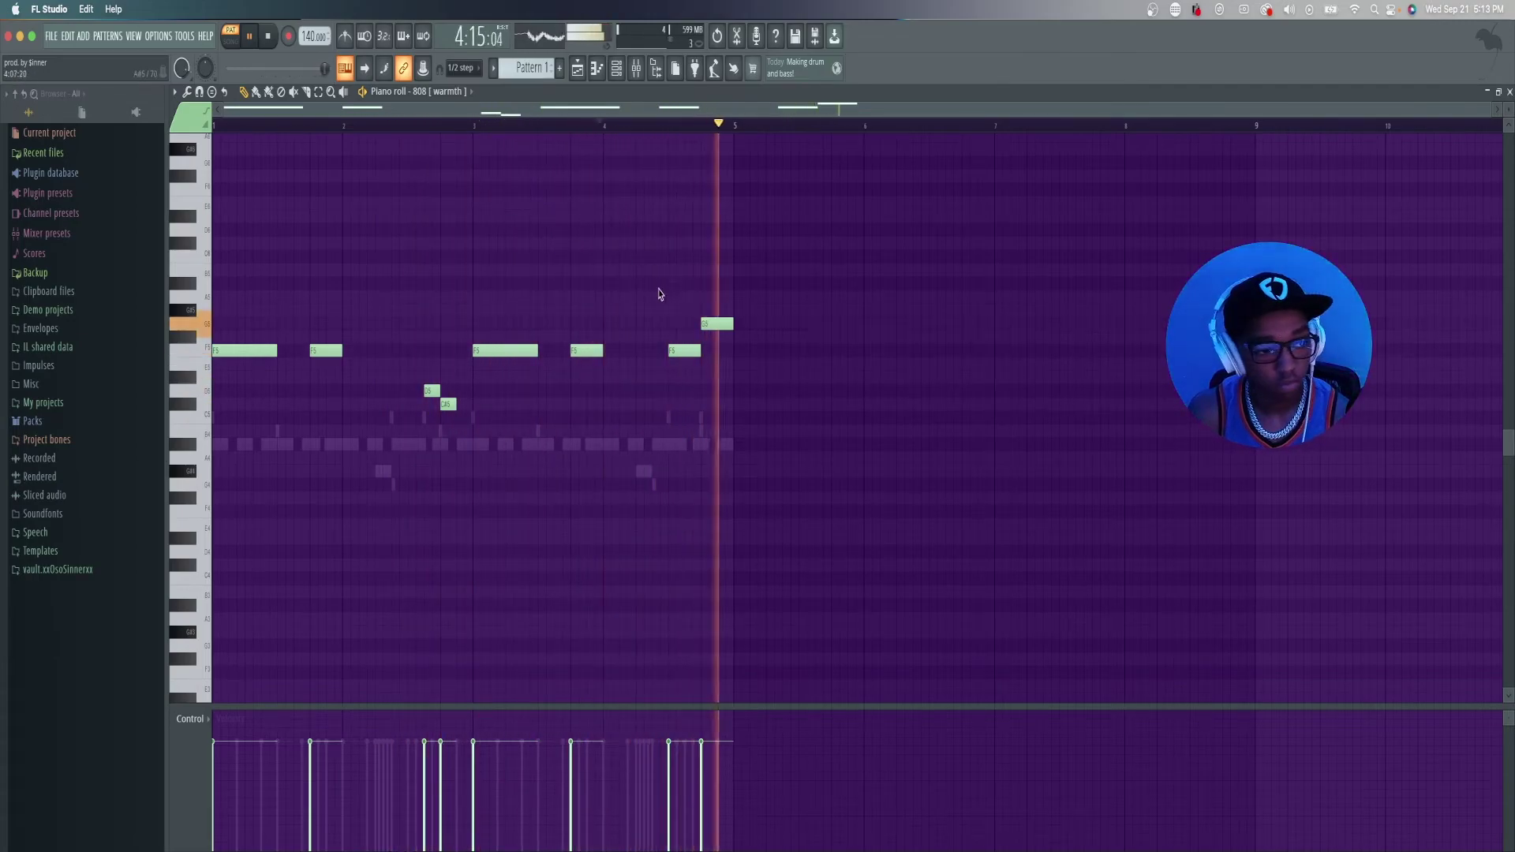
pyautogui.press('space')
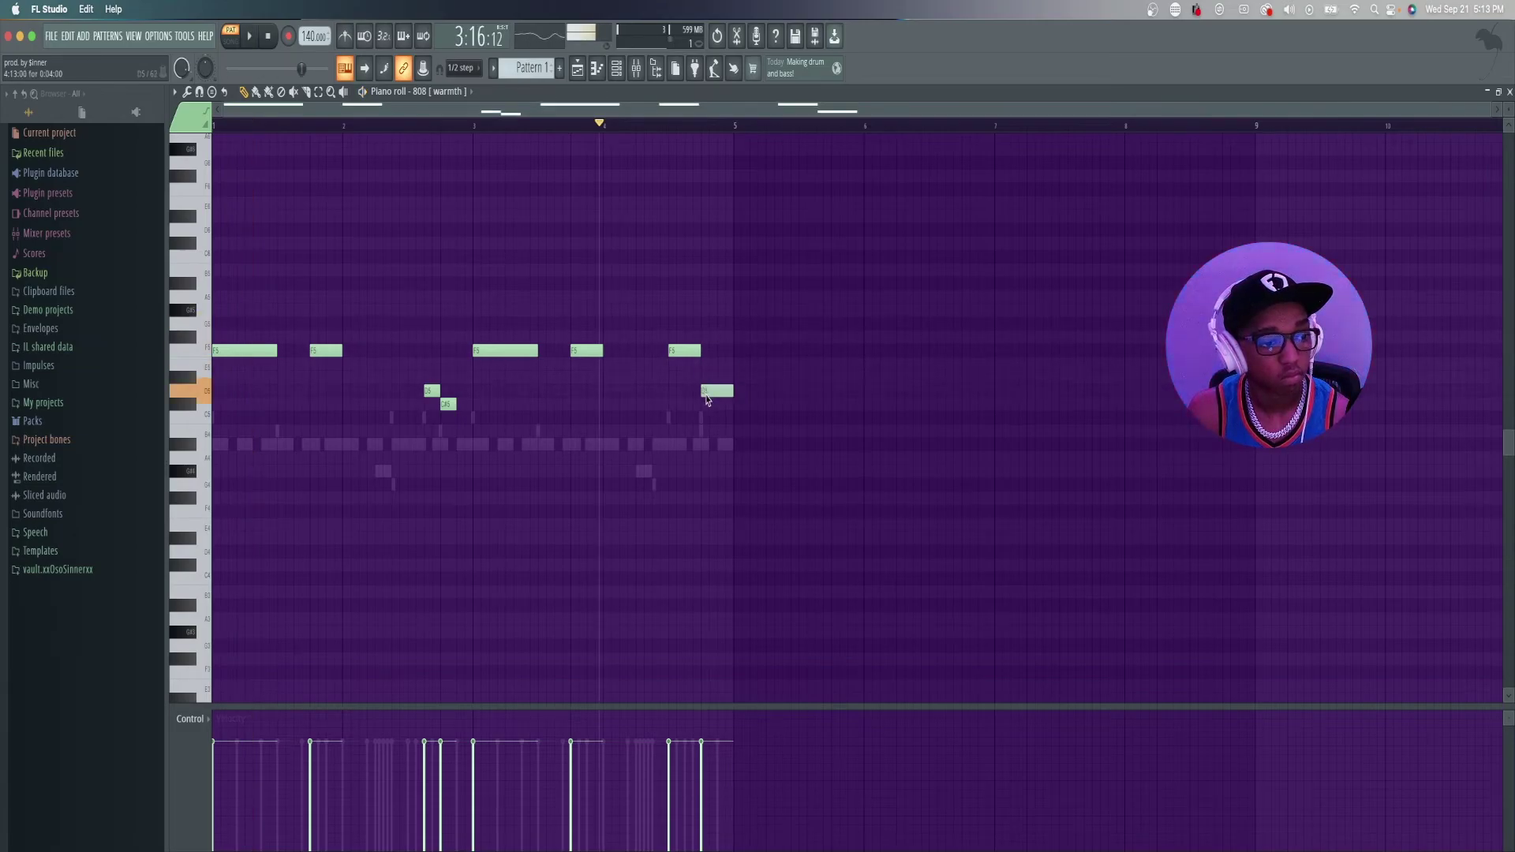
# - Replace the 808 notes in bars 3 and 4 with a duplicate of the two-bar phrase, aligned to the start of bar 3
pyautogui.moveTo(707, 401); pyautogui.dragTo(723, 427)
pyautogui.rightClick(723, 426)
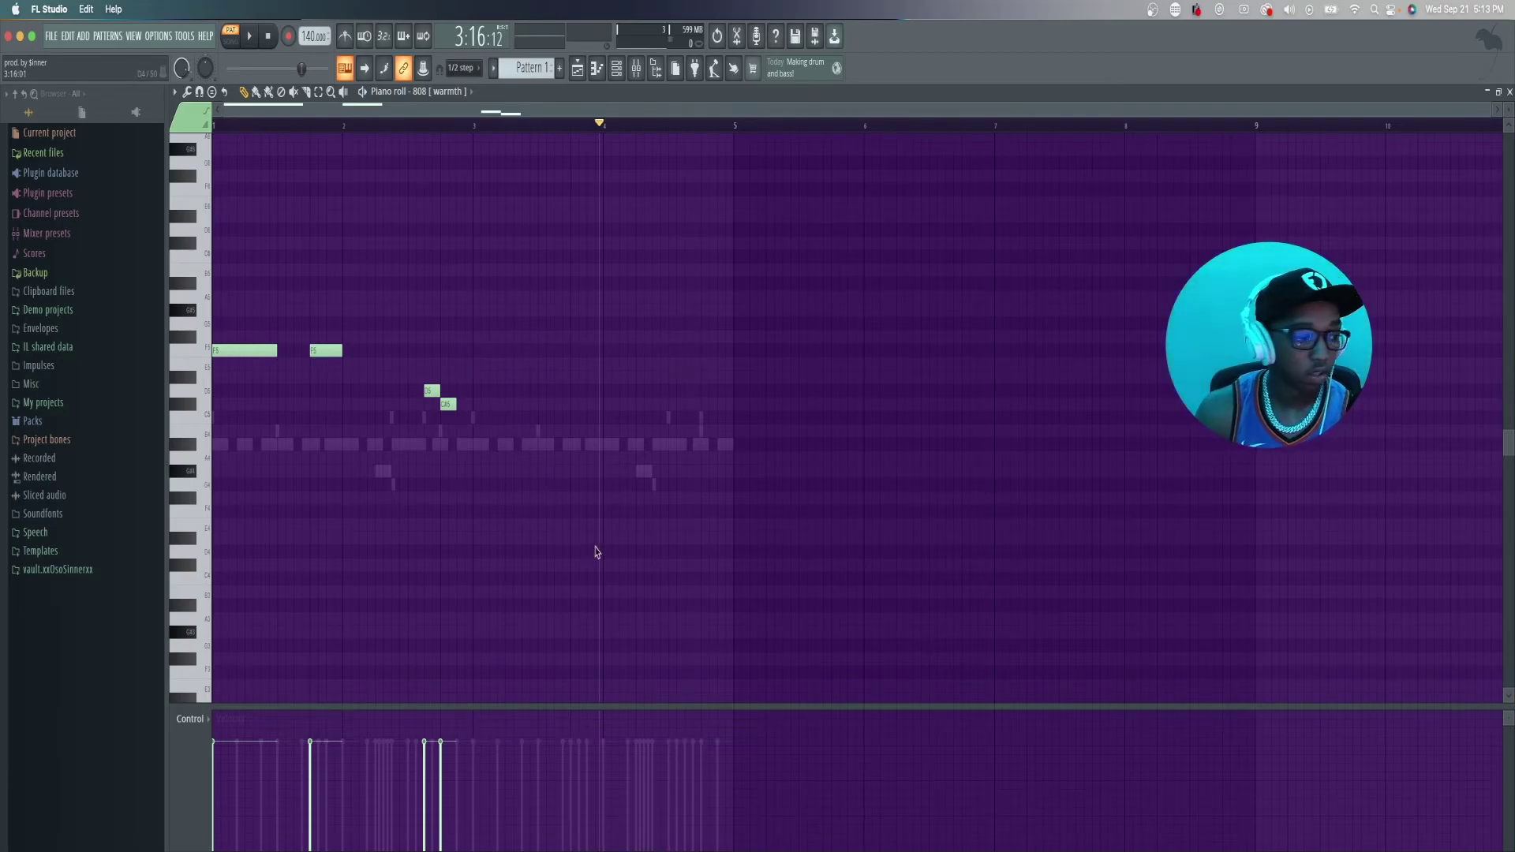
pyautogui.hotkey('ctrl', 'b')
pyautogui.moveTo(460, 357); pyautogui.dragTo(483, 359)
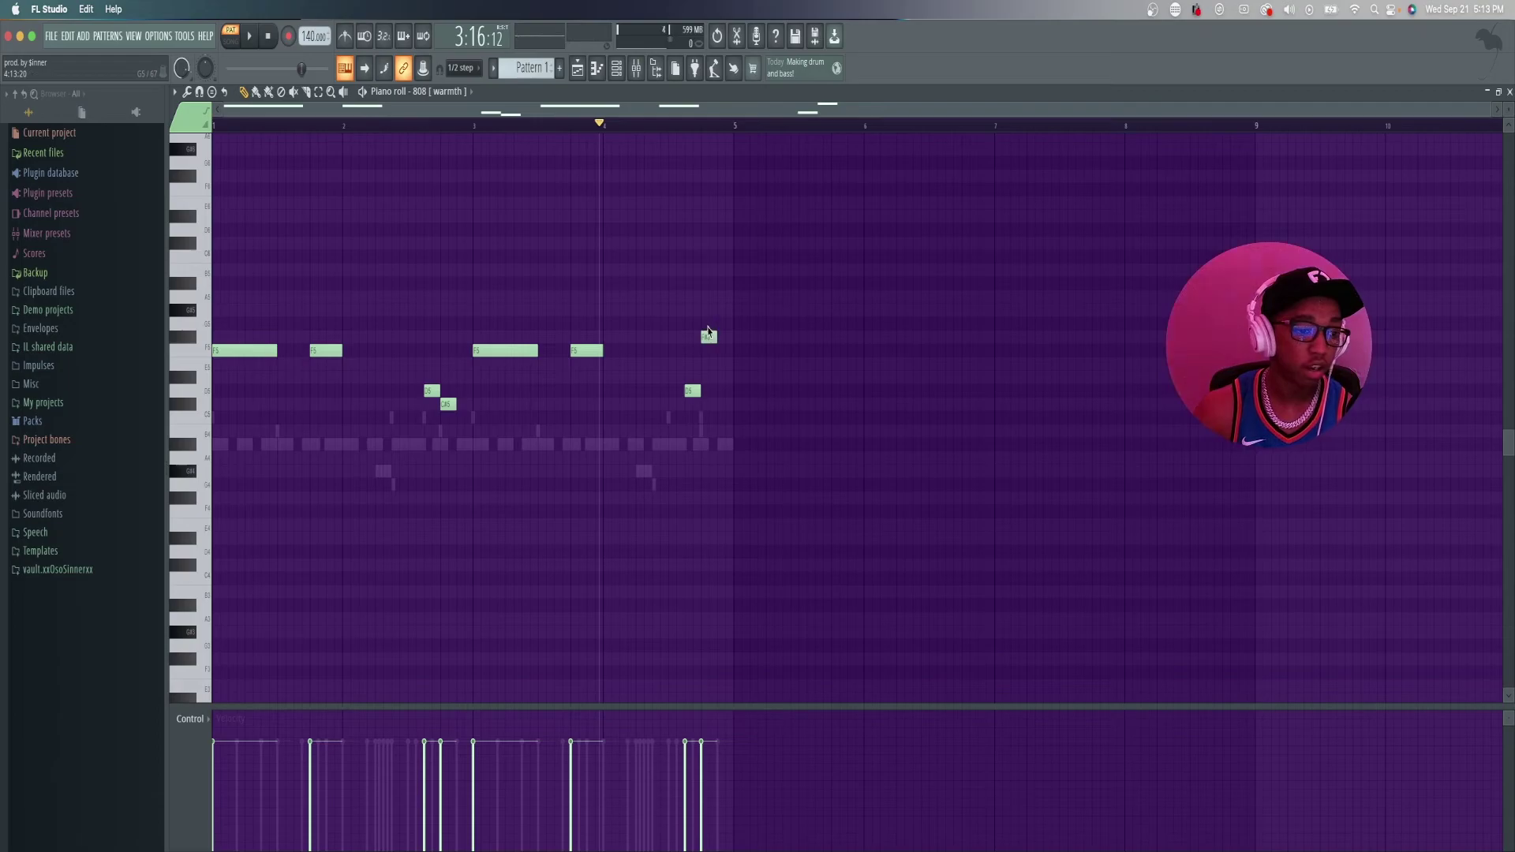
# - Raise the last 808 note of bar 4 to G5, lengthen it to one beat and play the pattern back
pyautogui.press('space')
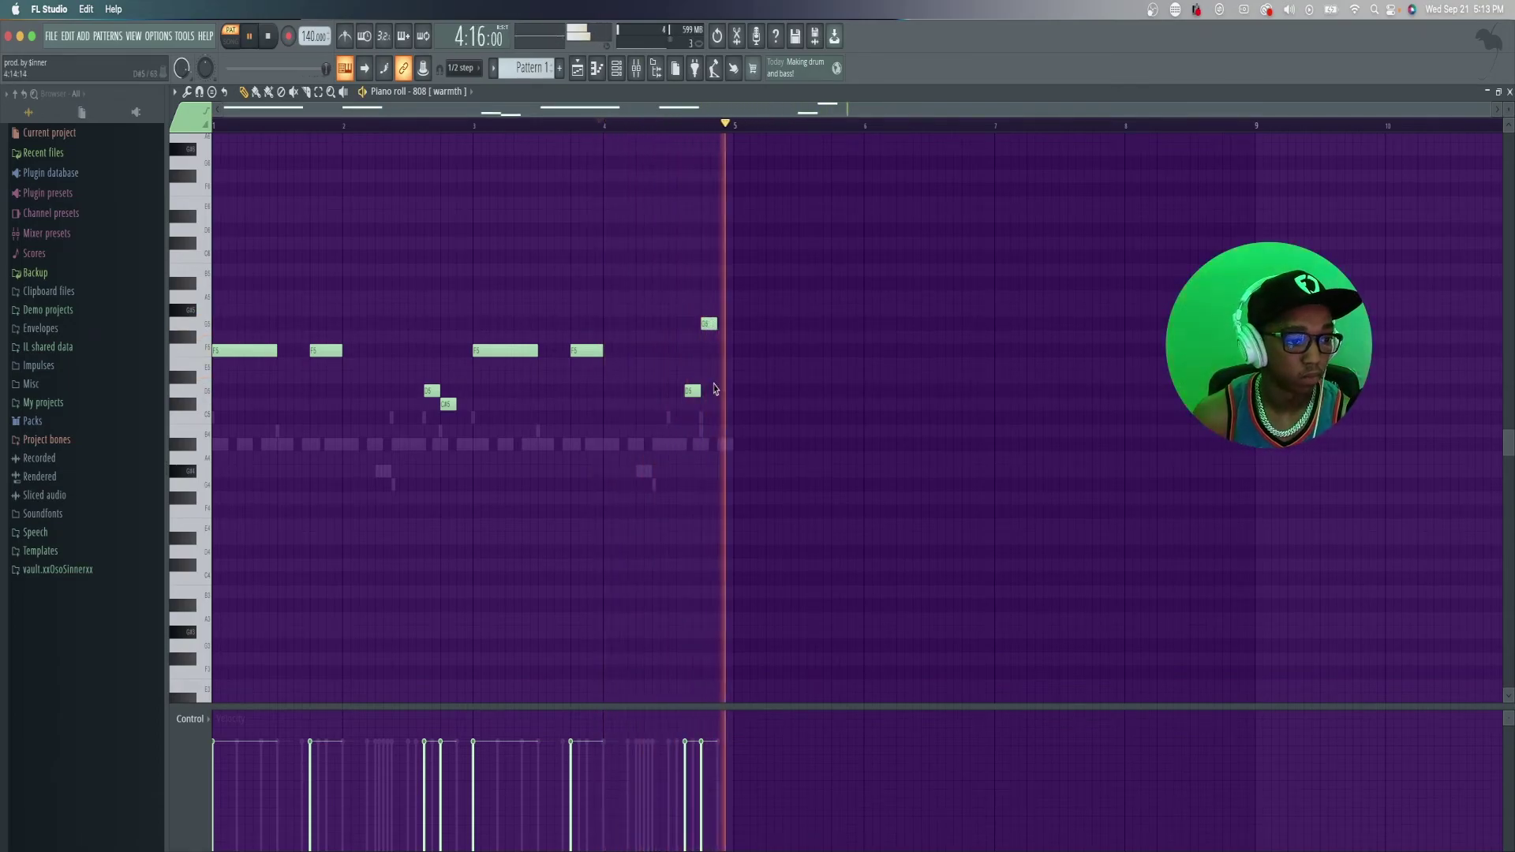
pyautogui.moveTo(716, 324); pyautogui.dragTo(730, 326)
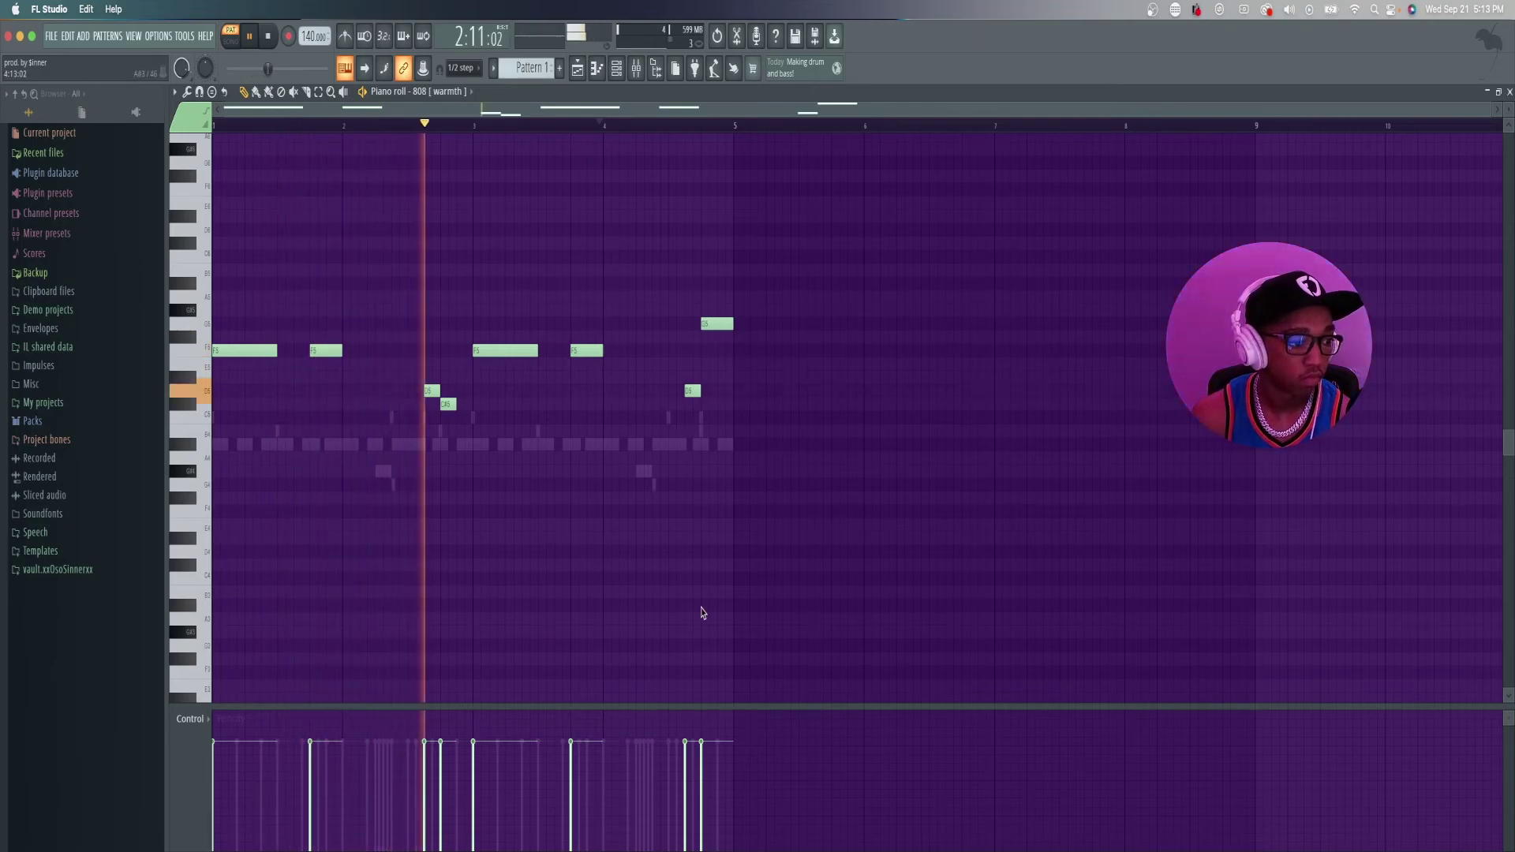
pyautogui.press('space')
pyautogui.rightClick(426, 377)
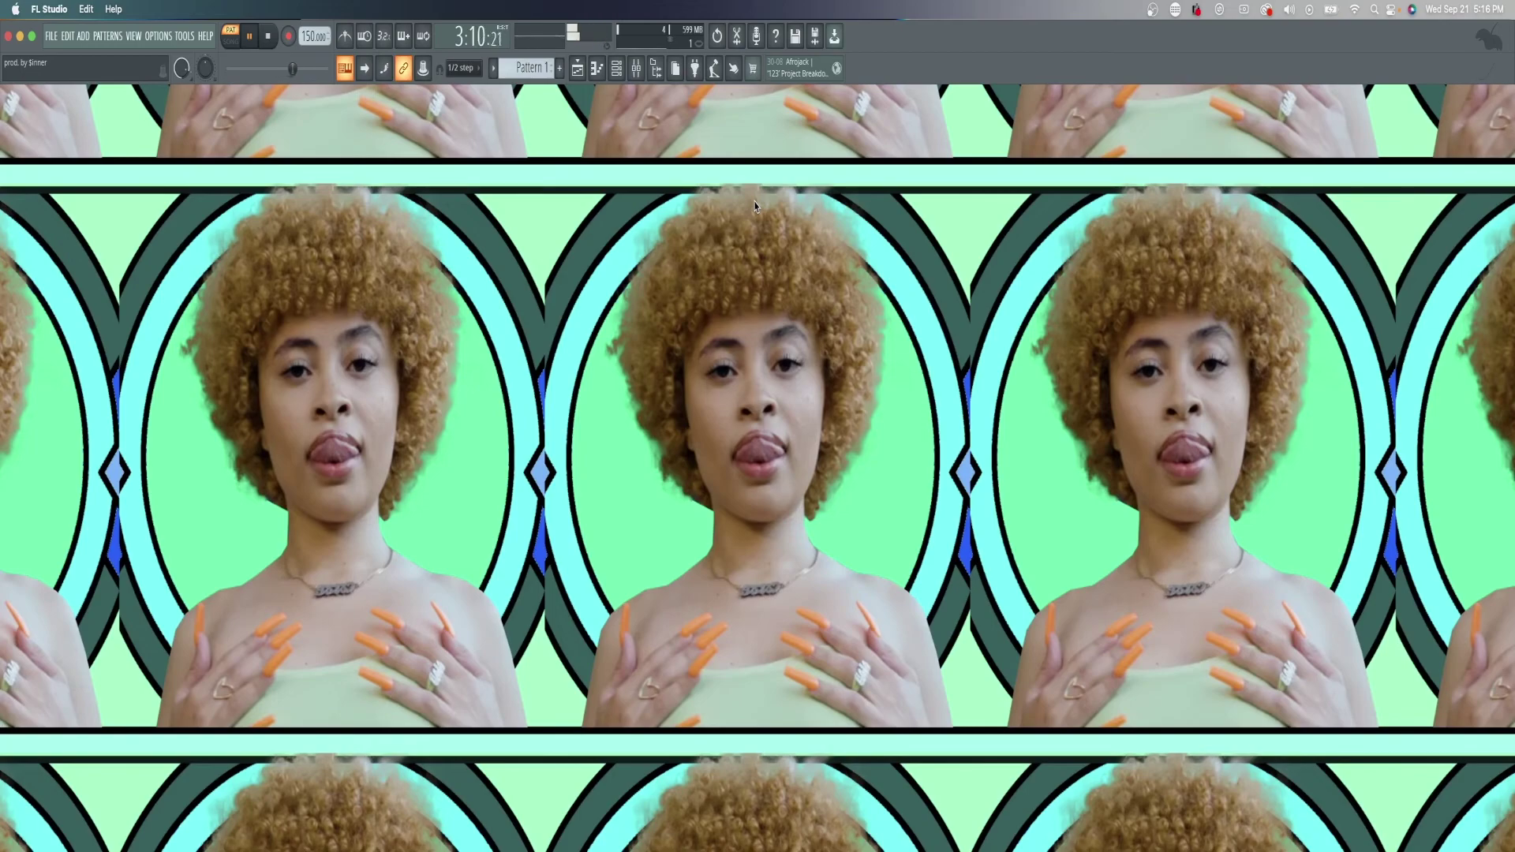
# - Stop the playback of the 150 BPM pattern
pyautogui.press('space')
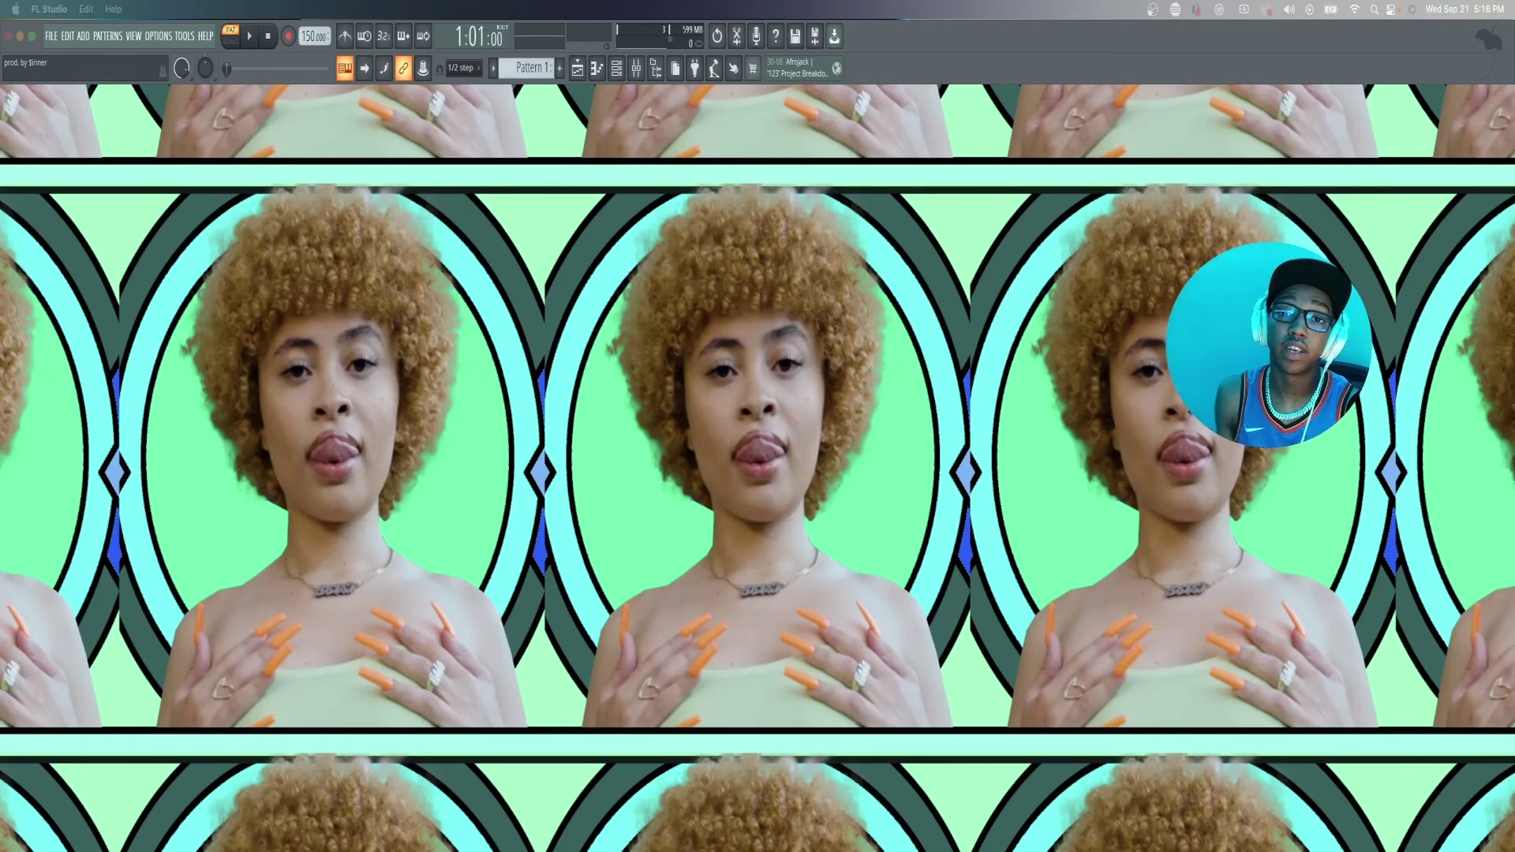